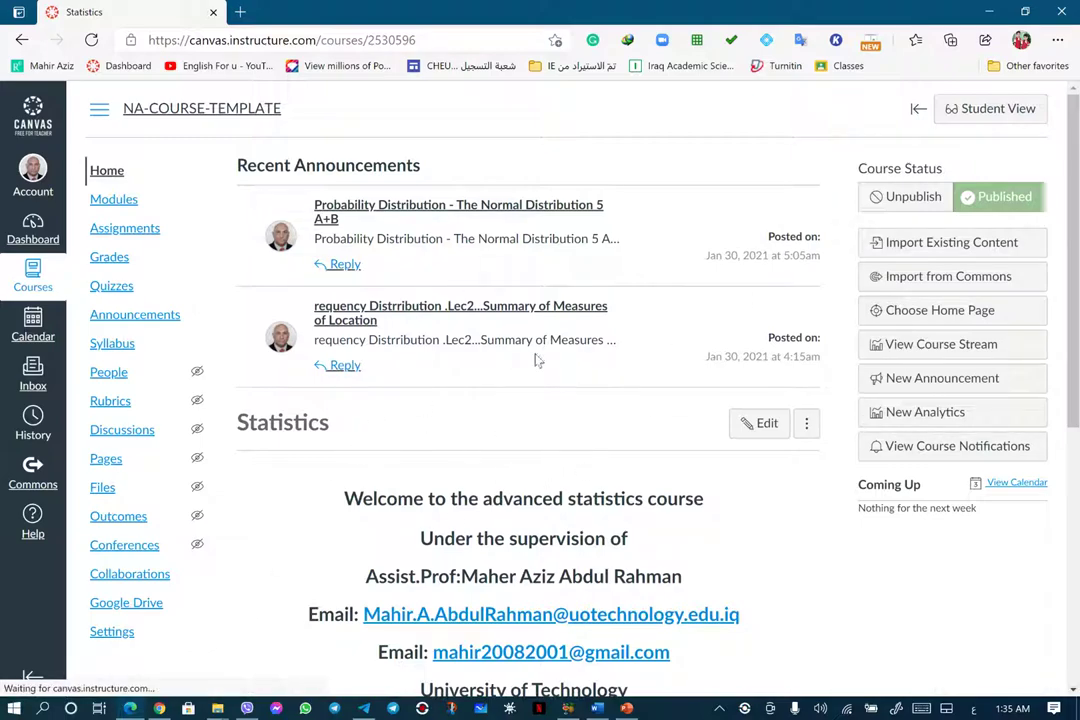
Open the Statistics course's settings and go to its Import Course Content page
{"action": "left_click", "coordinate": [113, 640]}
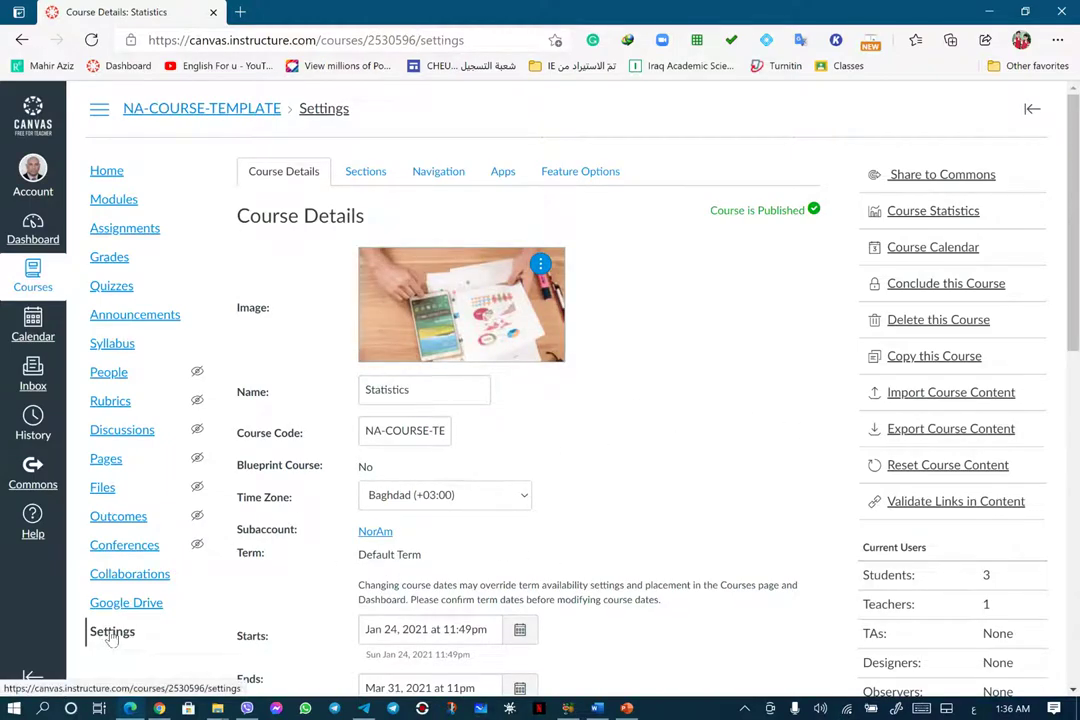
{"action": "left_click", "coordinate": [30, 230]}
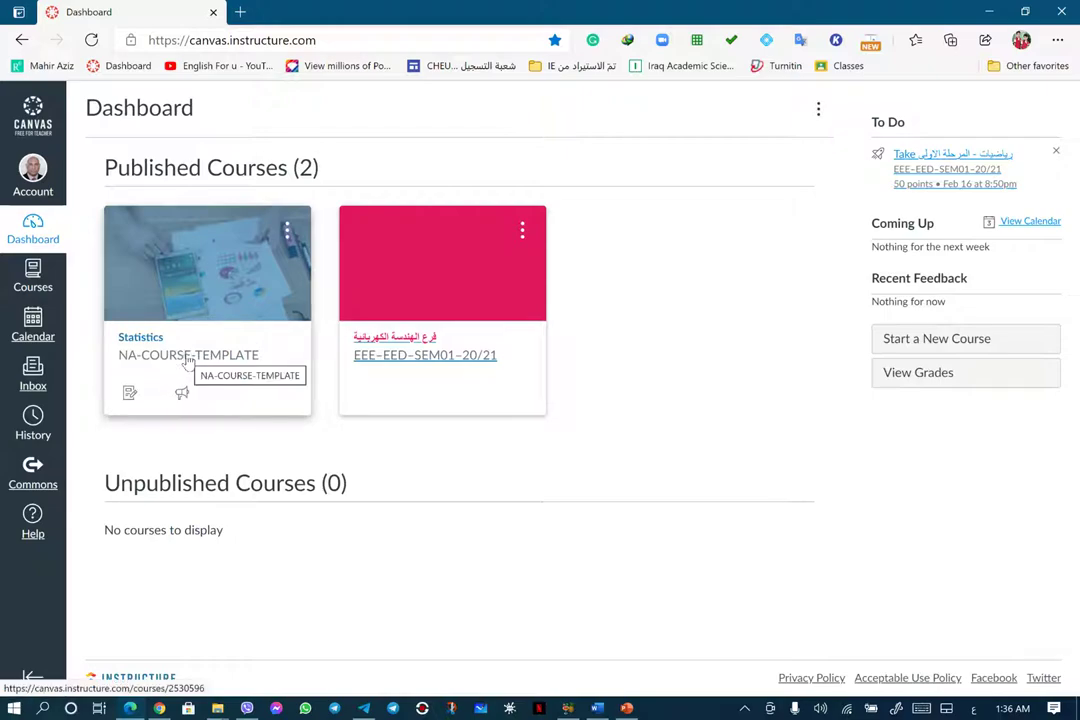
{"action": "mouse_move", "coordinate": [187, 362]}
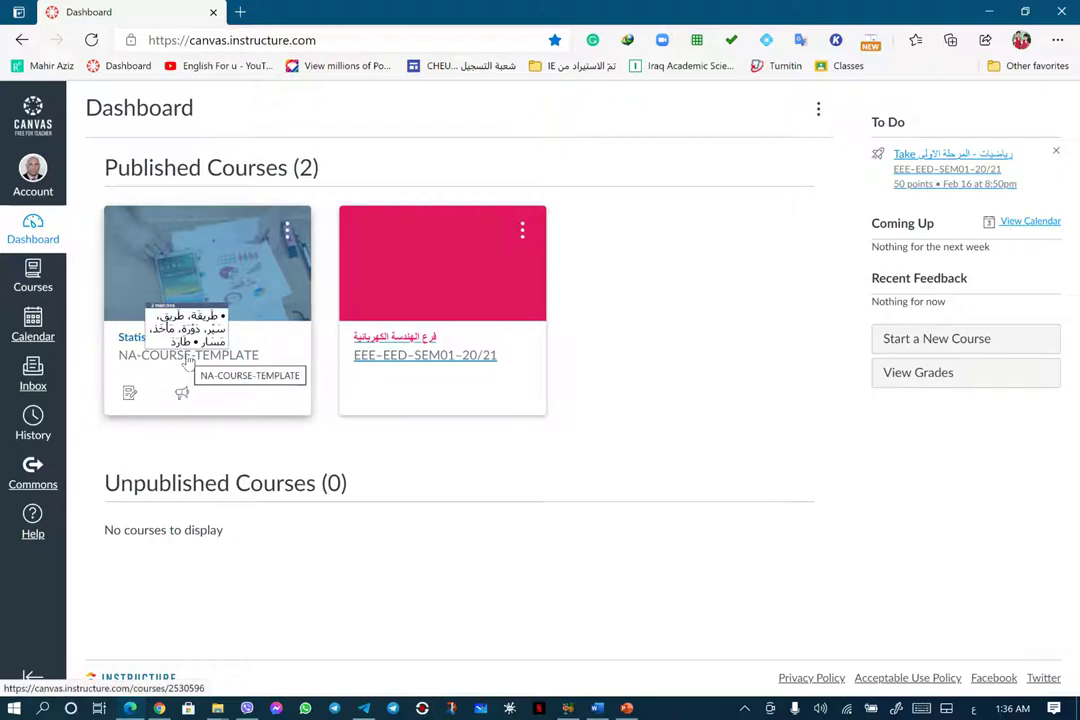
{"action": "left_click", "coordinate": [187, 362]}
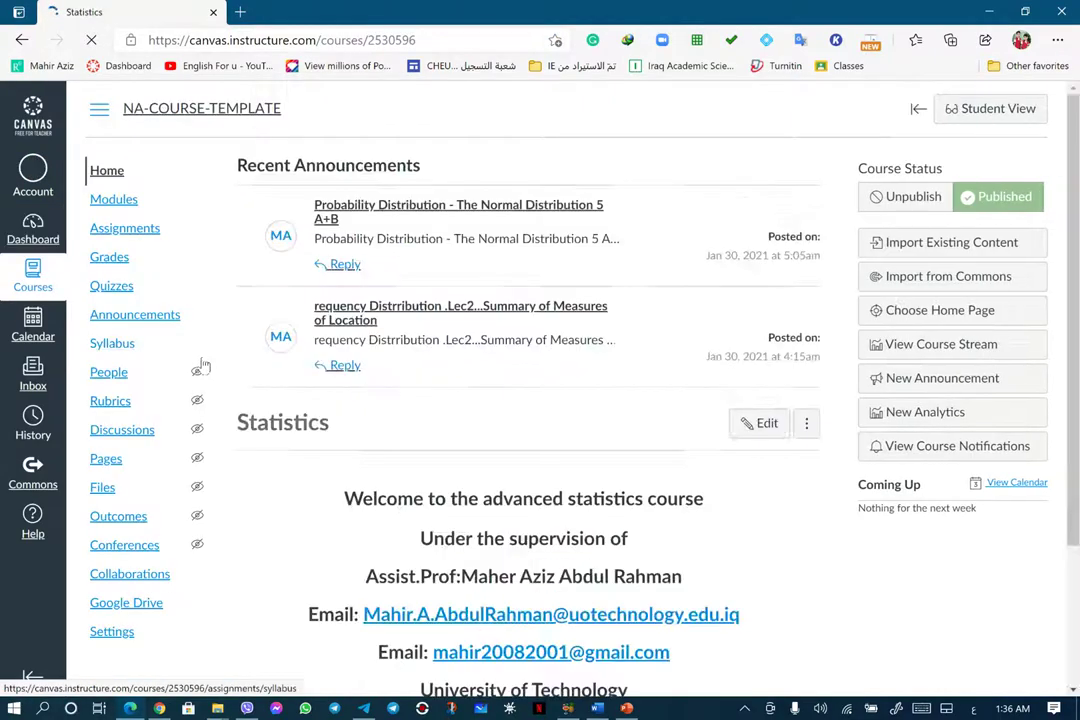
{"action": "left_click", "coordinate": [112, 632]}
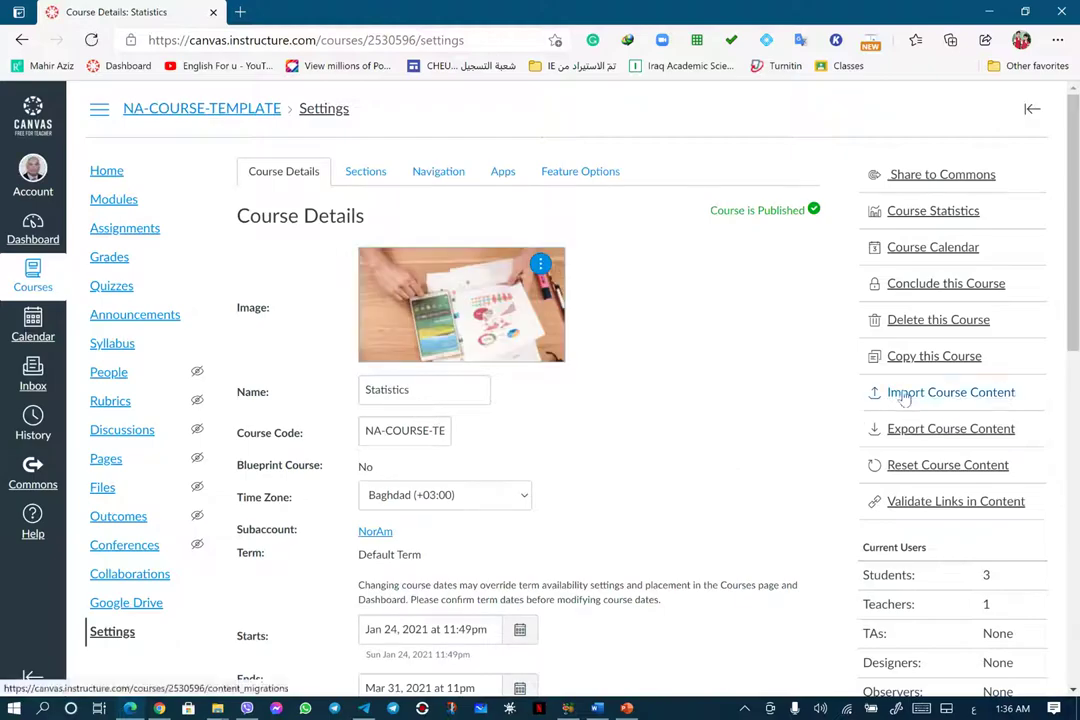
{"action": "left_click", "coordinate": [941, 398]}
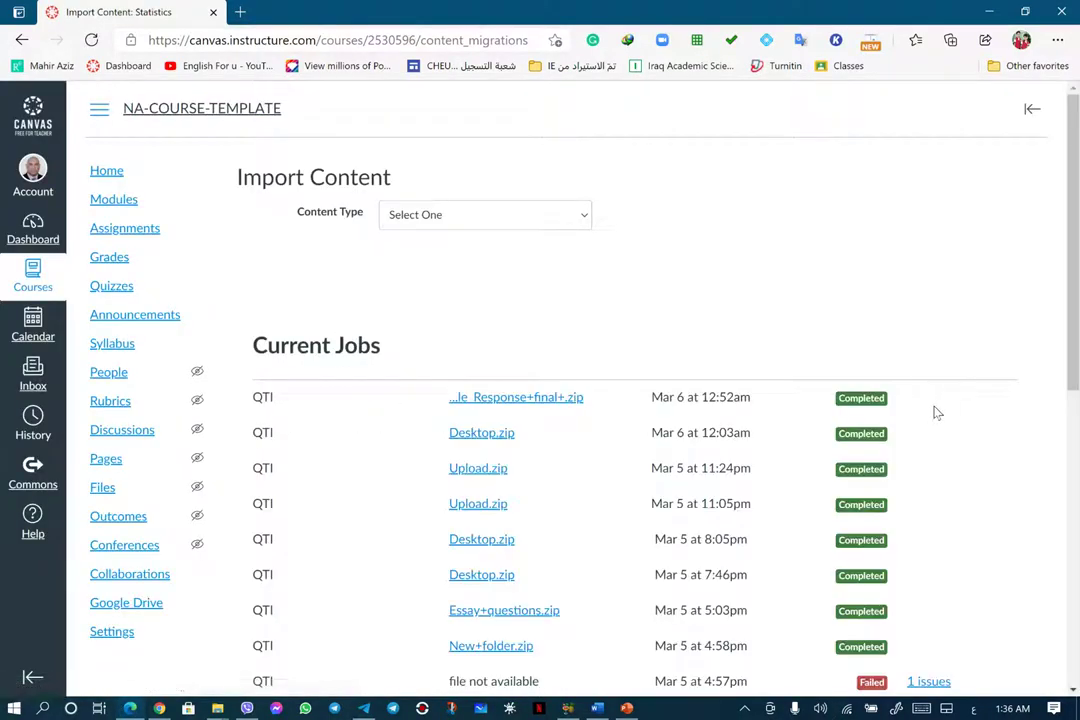
Examine the list of current import jobs, checking each job's file, date, status and issues
{"action": "scroll", "coordinate": [936, 412], "scroll_direction": "down", "scroll_amount": 10}
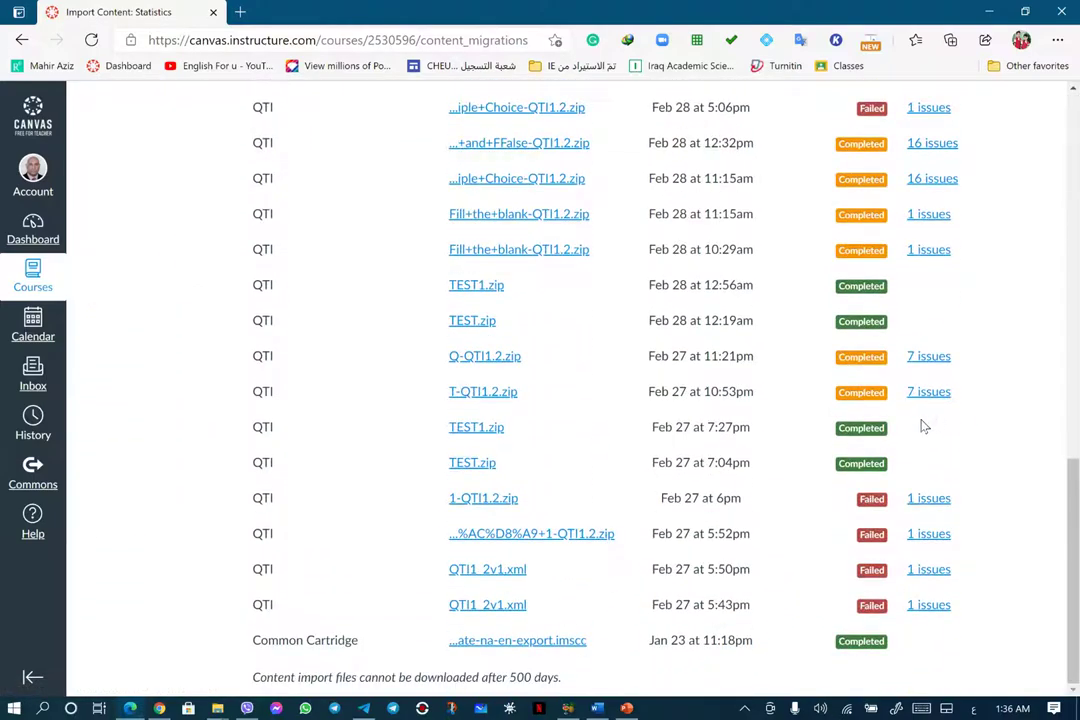
{"action": "scroll", "coordinate": [920, 427], "scroll_direction": "up", "scroll_amount": 15}
{"action": "right_click", "coordinate": [918, 427]}
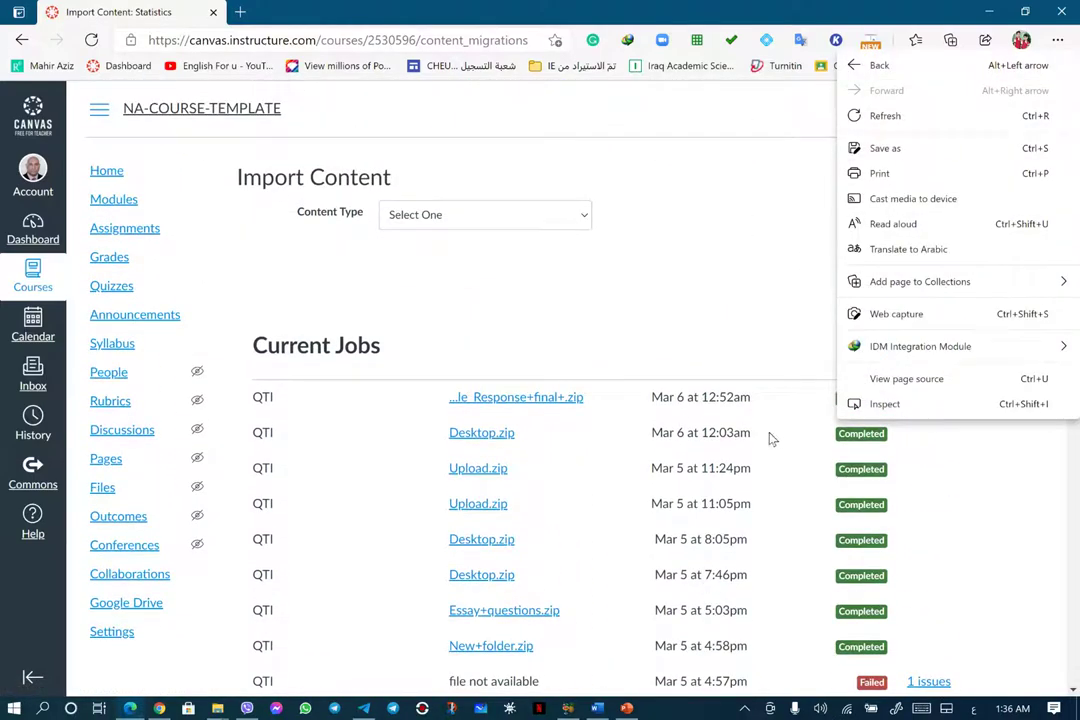
{"action": "left_click", "coordinate": [955, 465]}
{"action": "scroll", "coordinate": [955, 462], "scroll_direction": "down", "scroll_amount": 3}
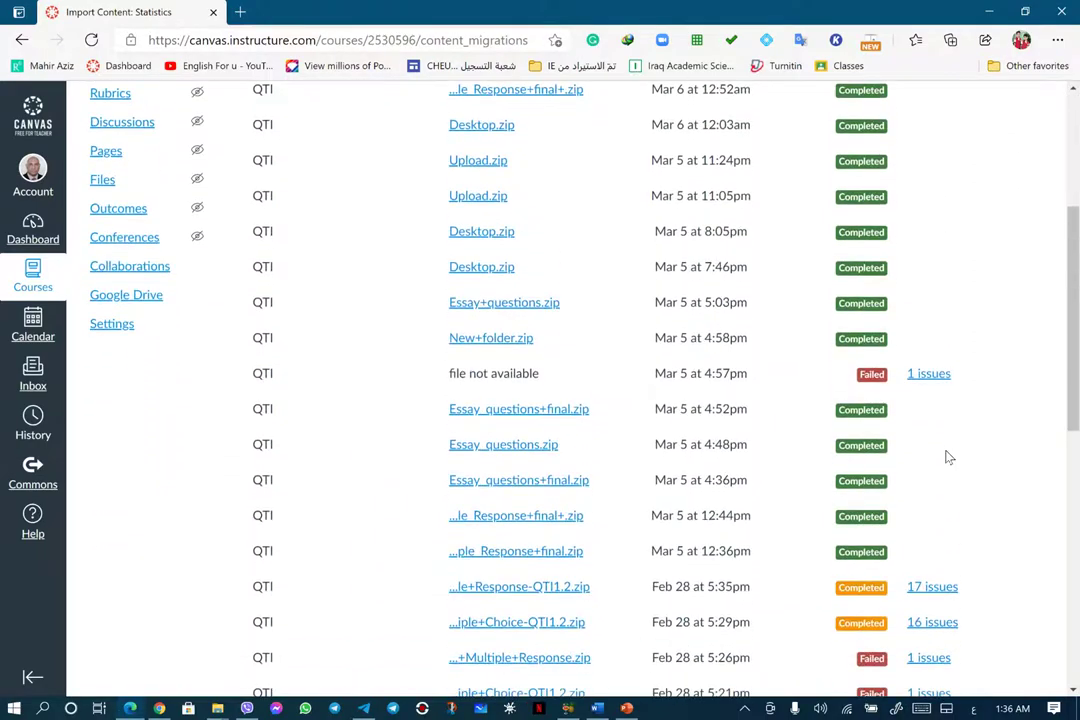
{"action": "scroll", "coordinate": [949, 457], "scroll_direction": "down", "scroll_amount": 6}
{"action": "scroll", "coordinate": [949, 457], "scroll_direction": "up", "scroll_amount": 9}
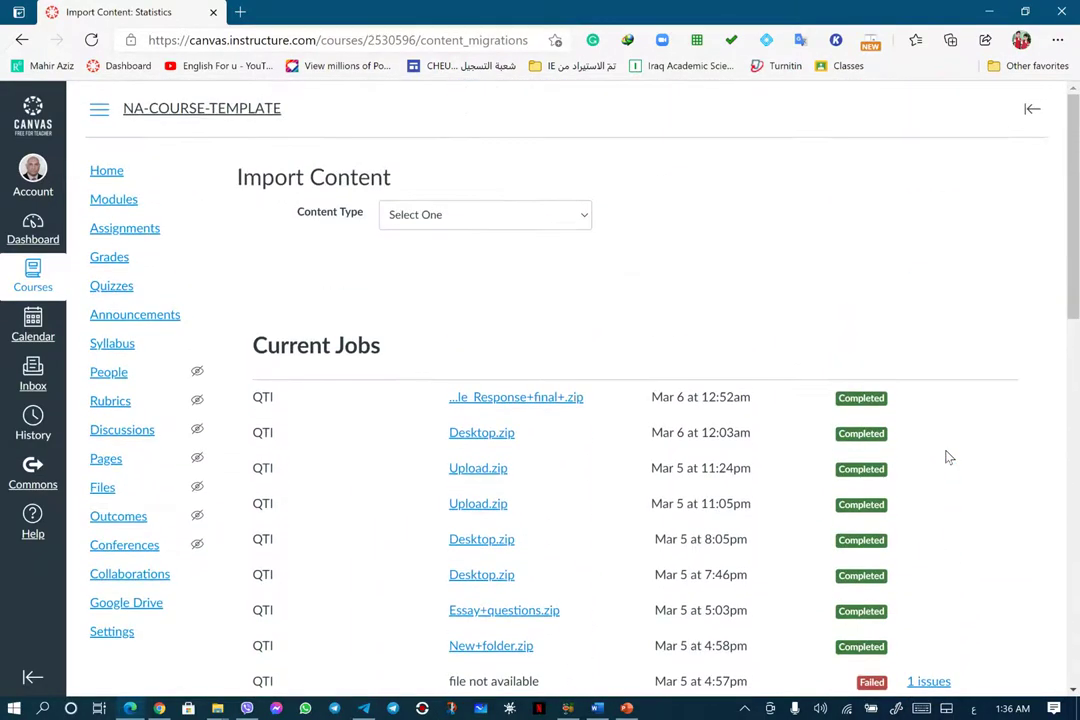
{"action": "scroll", "coordinate": [947, 456], "scroll_direction": "down", "scroll_amount": 3}
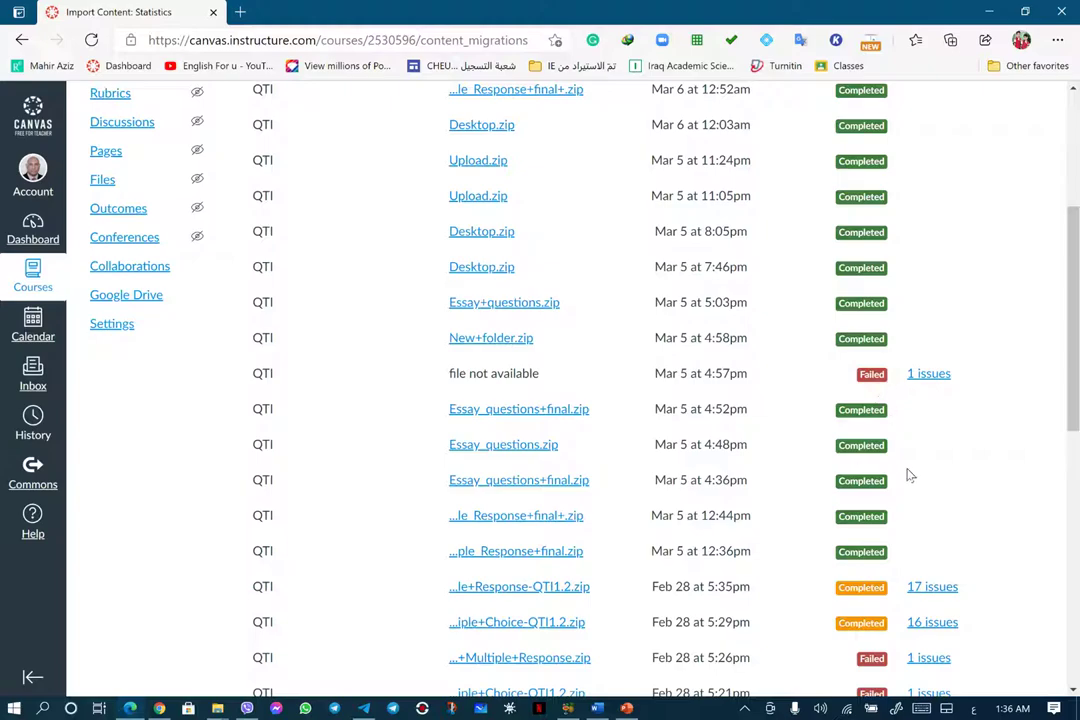
{"action": "scroll", "coordinate": [870, 500], "scroll_direction": "down", "scroll_amount": 3}
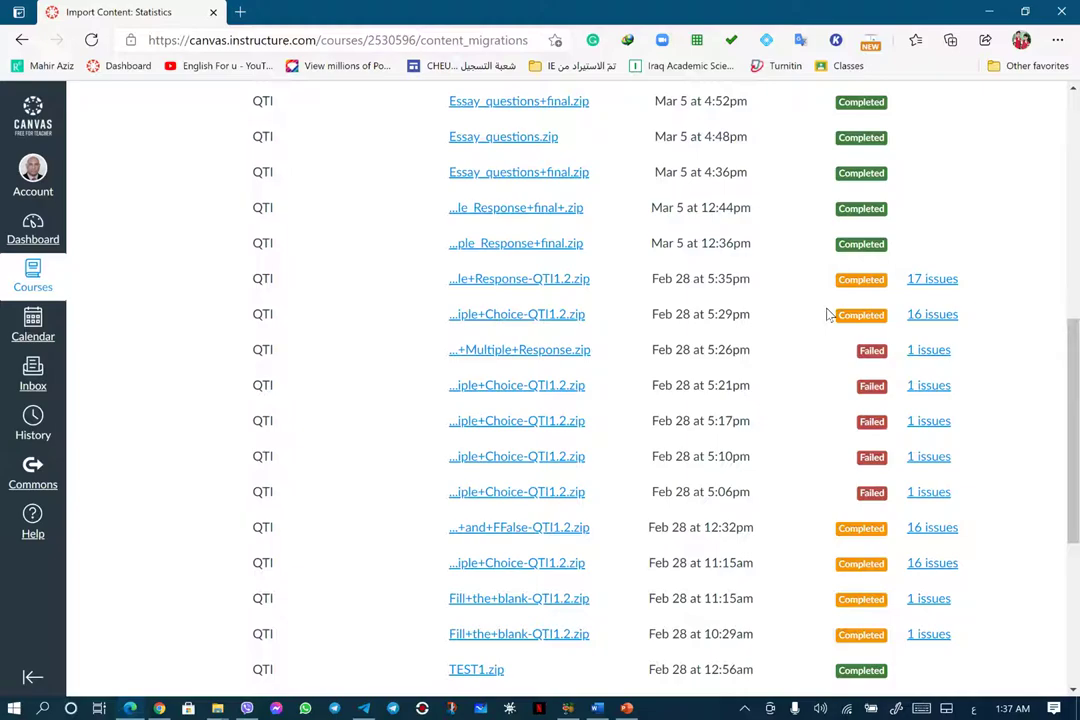
{"action": "scroll", "coordinate": [757, 337], "scroll_direction": "up", "scroll_amount": 10}
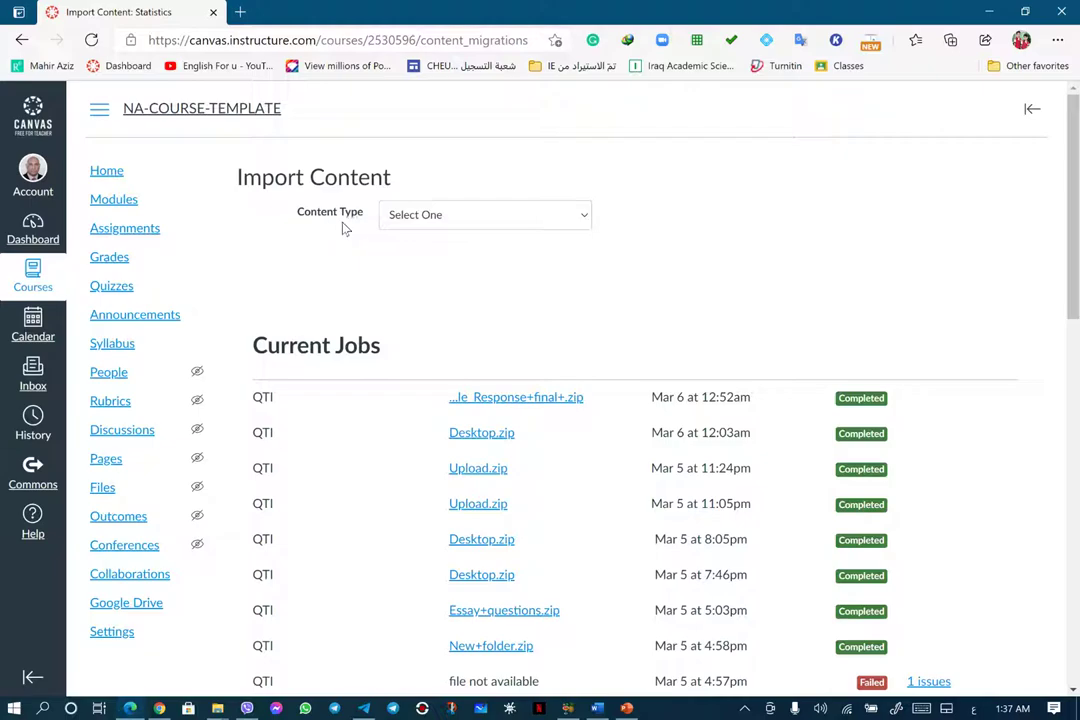
Import the file Multiple_Response final .zip into the course as a QTI .zip file
{"action": "left_click", "coordinate": [587, 219]}
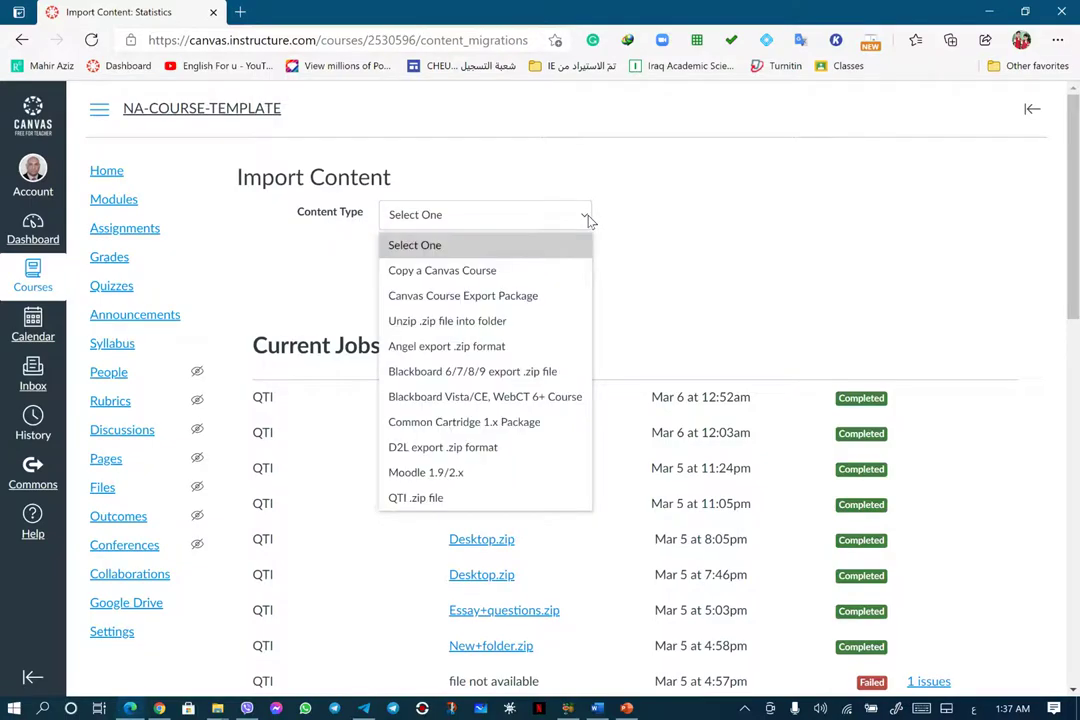
{"action": "left_click", "coordinate": [441, 502]}
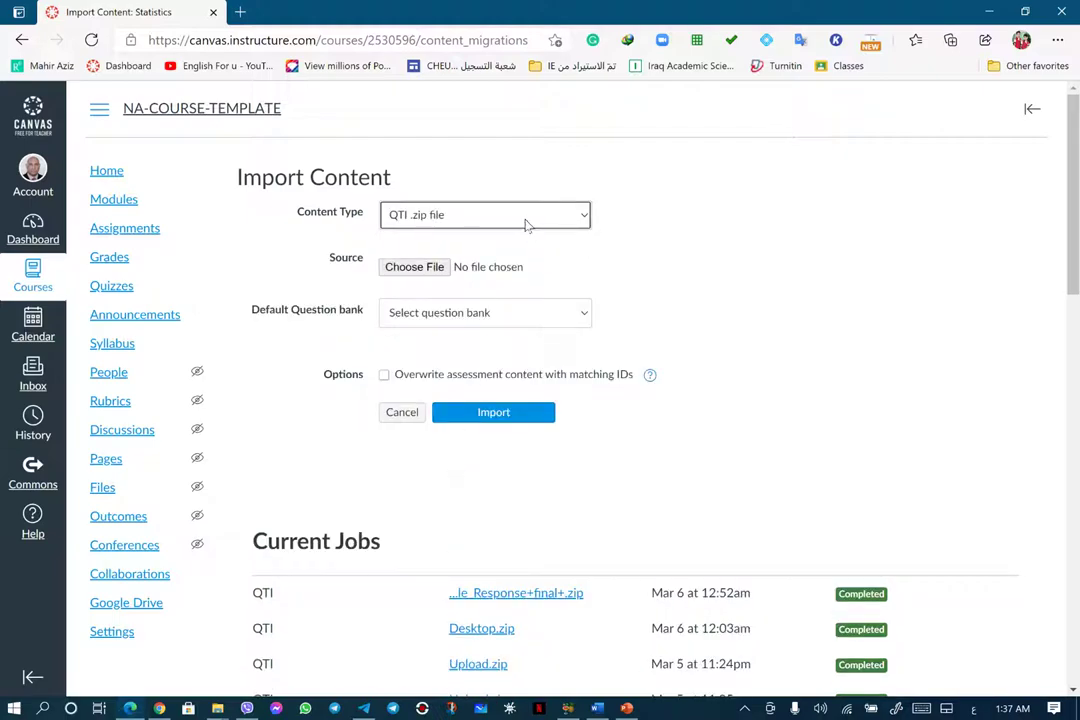
{"action": "left_click", "coordinate": [420, 268]}
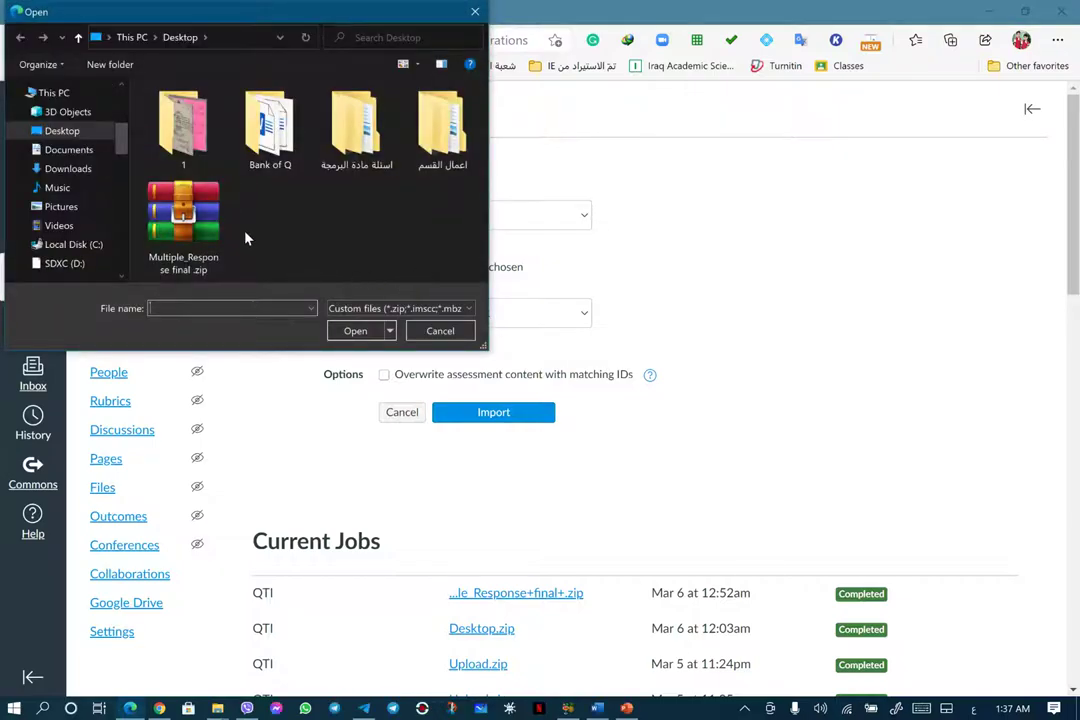
{"action": "double_click", "coordinate": [196, 214]}
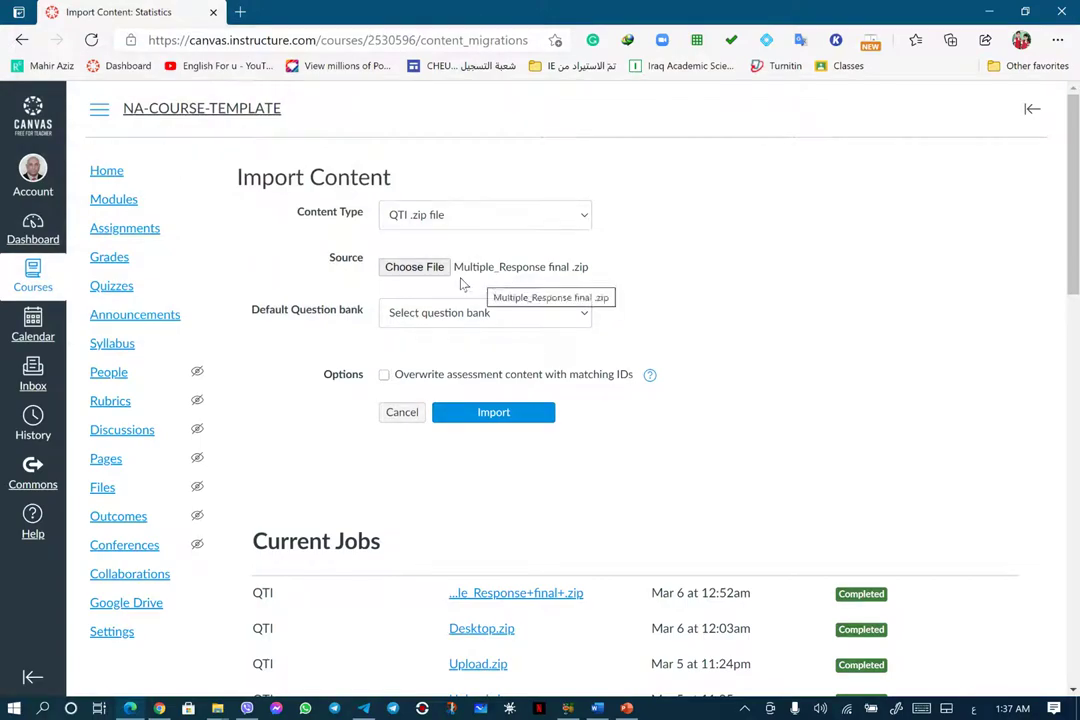
{"action": "left_click", "coordinate": [495, 418]}
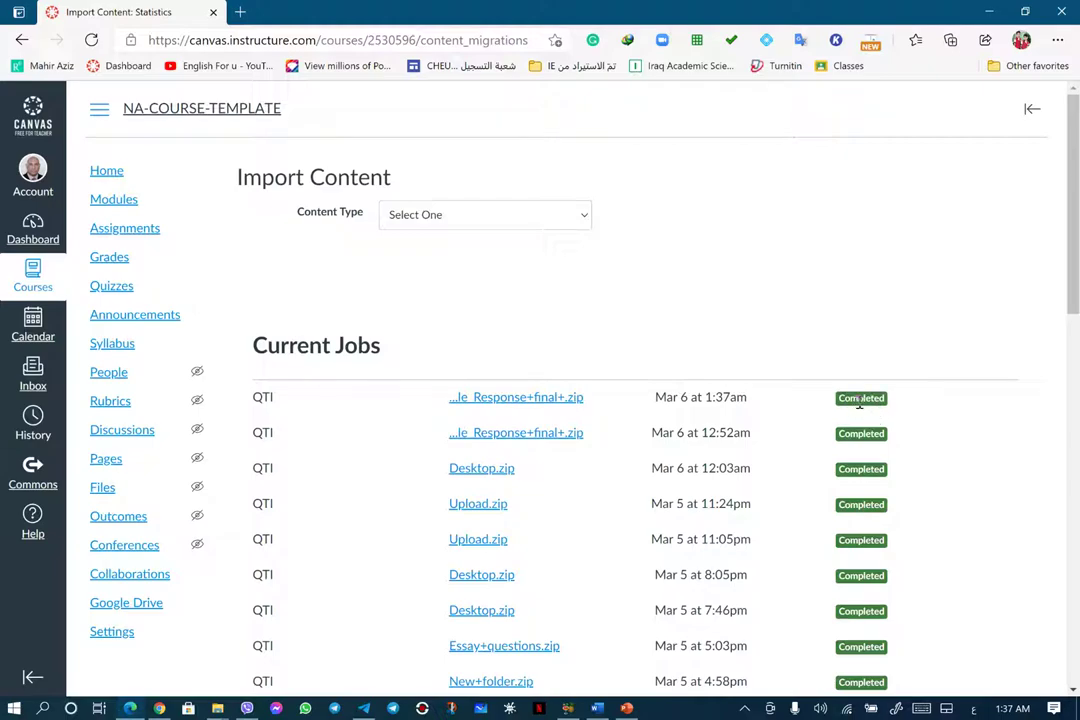
Open the Assignment Groups Weight settings for the course's assignments
{"action": "left_click", "coordinate": [122, 290]}
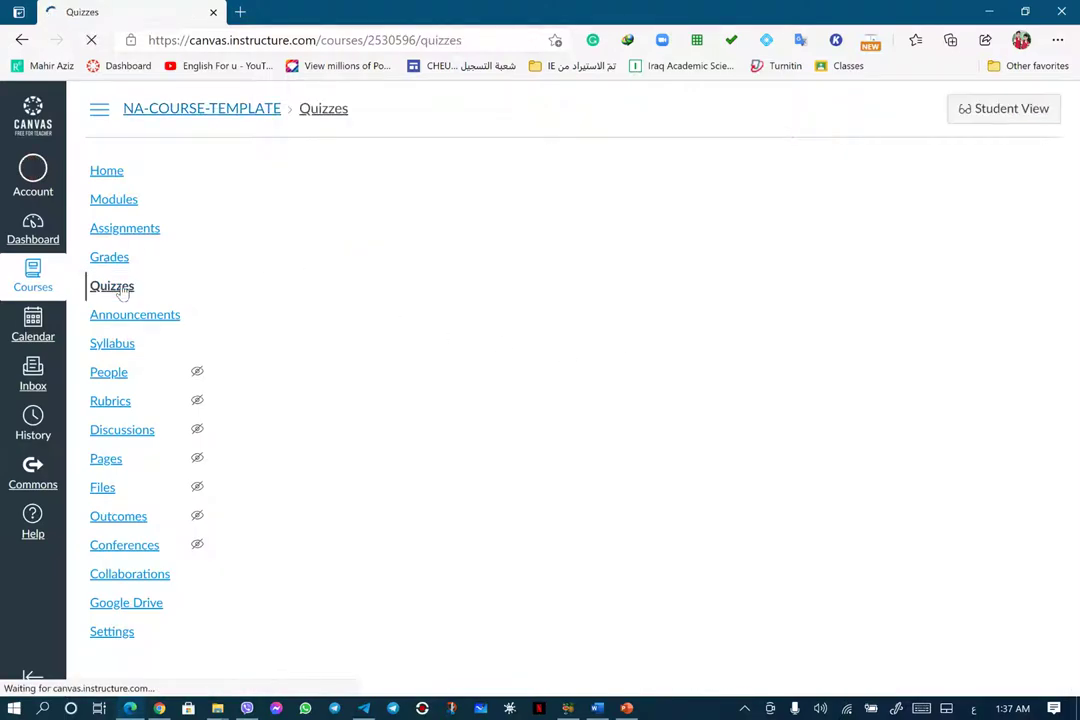
{"action": "left_click", "coordinate": [140, 232]}
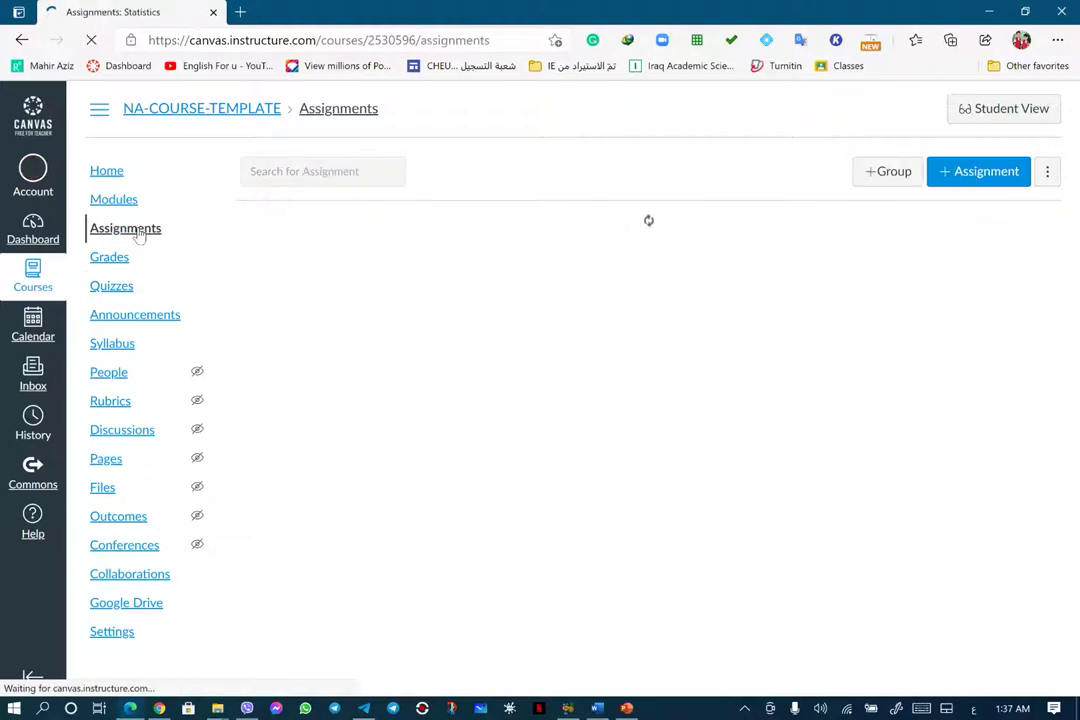
{"action": "left_click", "coordinate": [1036, 177]}
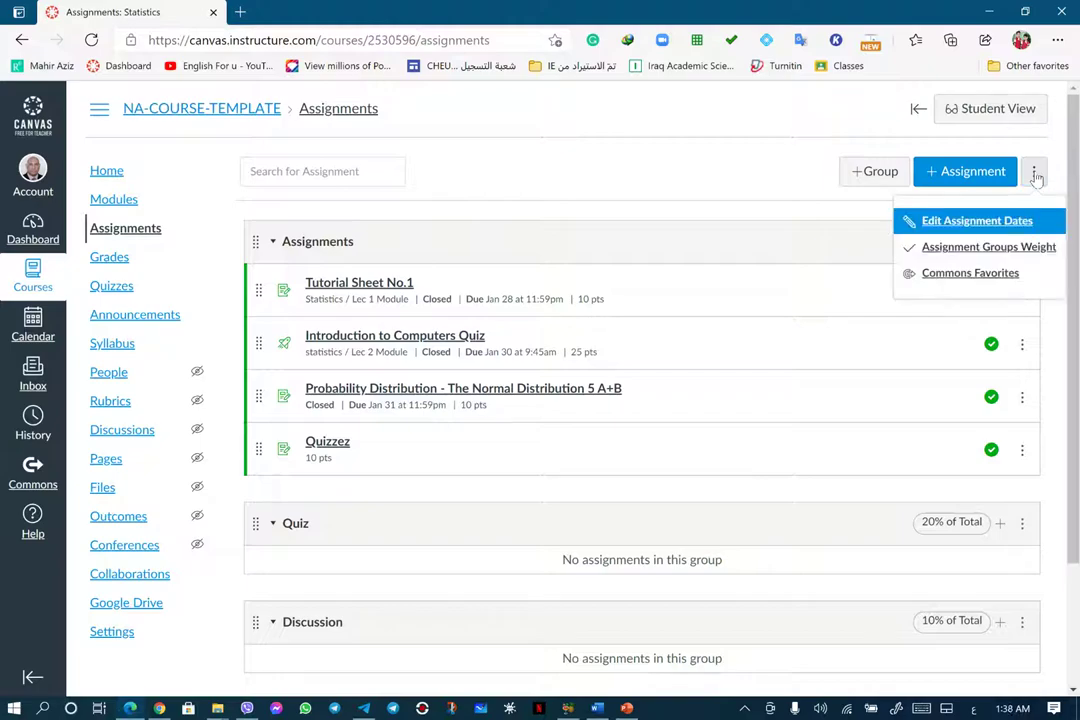
{"action": "left_click", "coordinate": [1024, 249]}
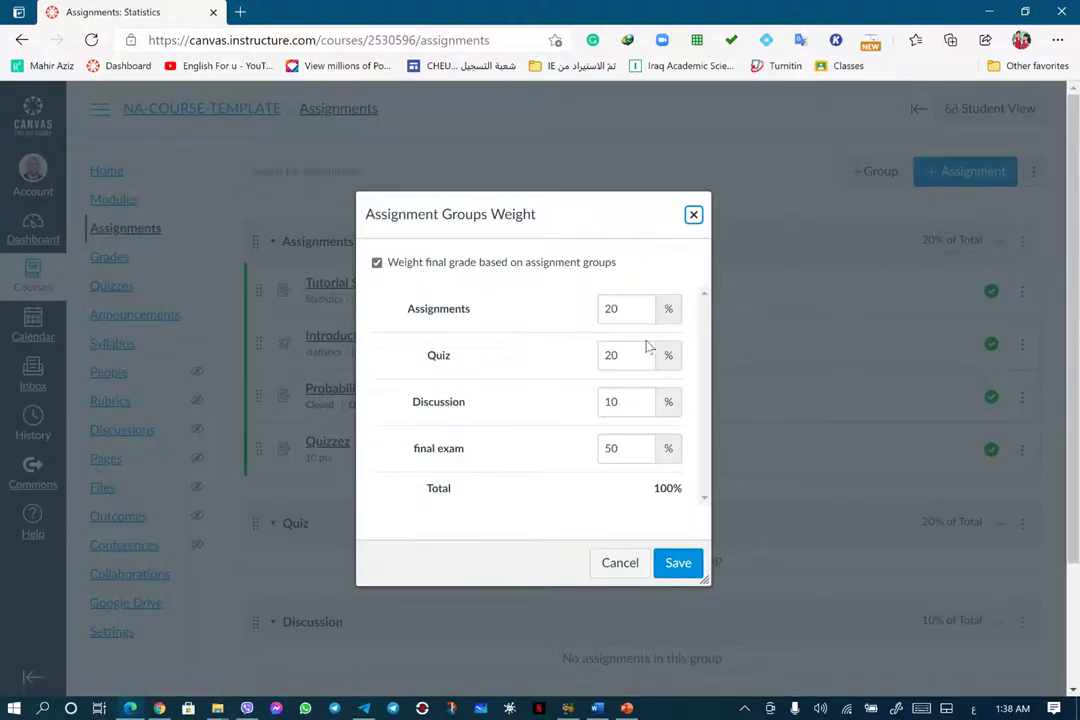
Try final-grade weights of 30% for Assignments, 15% for Quiz and 5% for Discussion, with group weighting enabled
{"action": "left_click", "coordinate": [378, 264]}
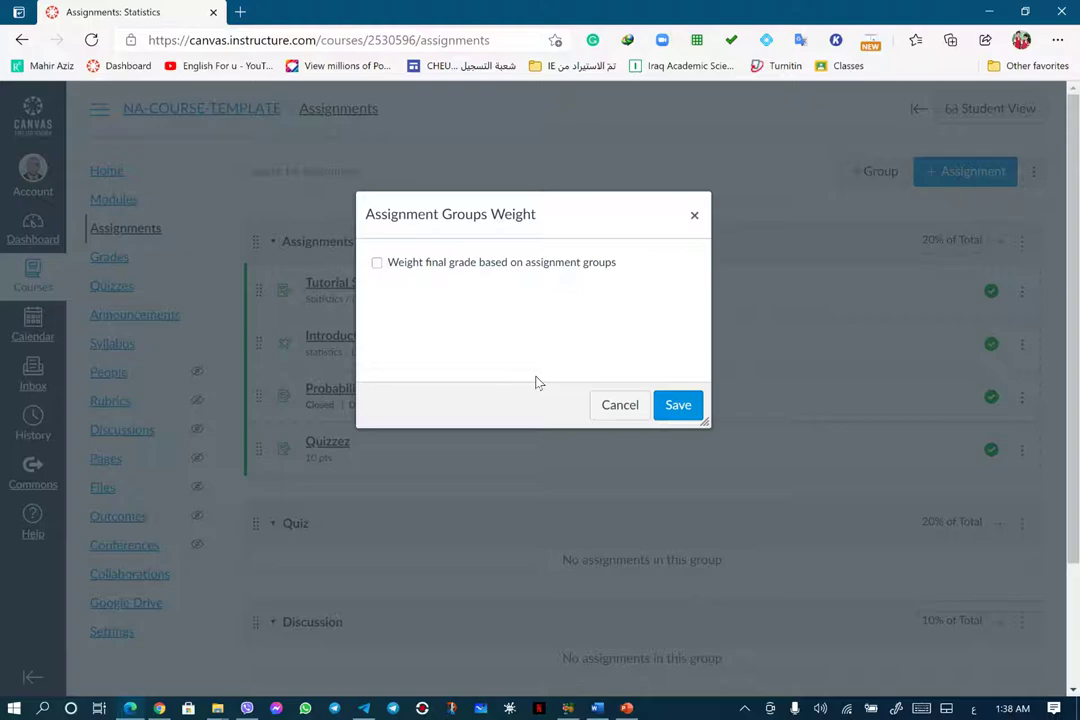
{"action": "left_click", "coordinate": [377, 264]}
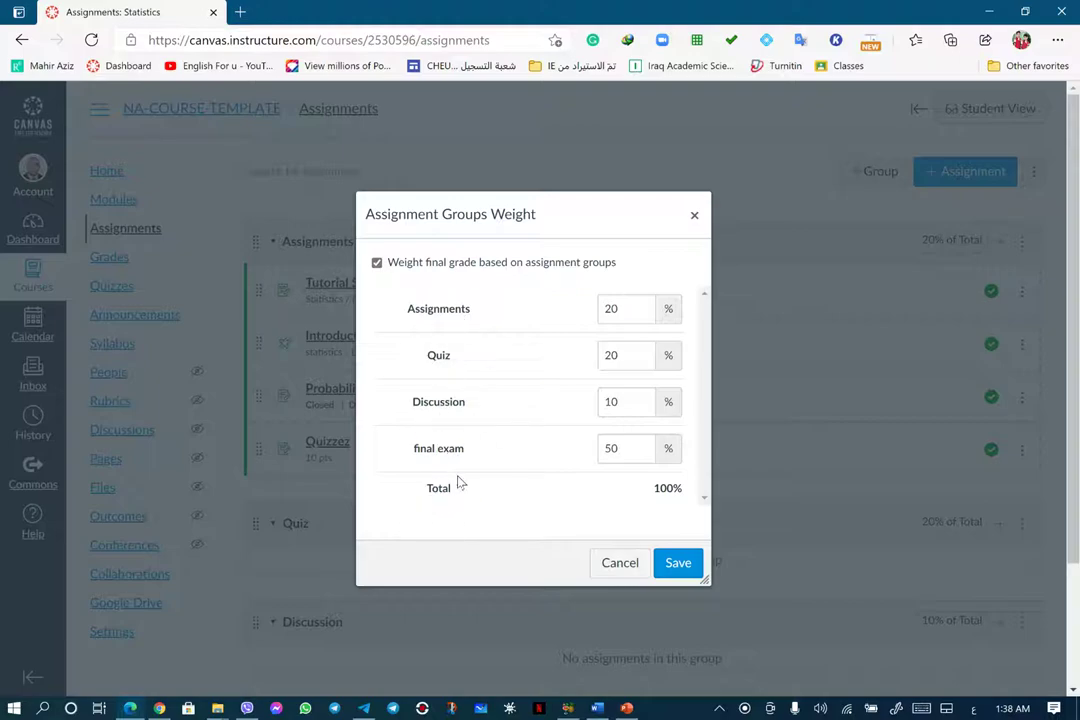
{"action": "left_click_drag", "start_coordinate": [620, 308], "coordinate": [600, 310]}
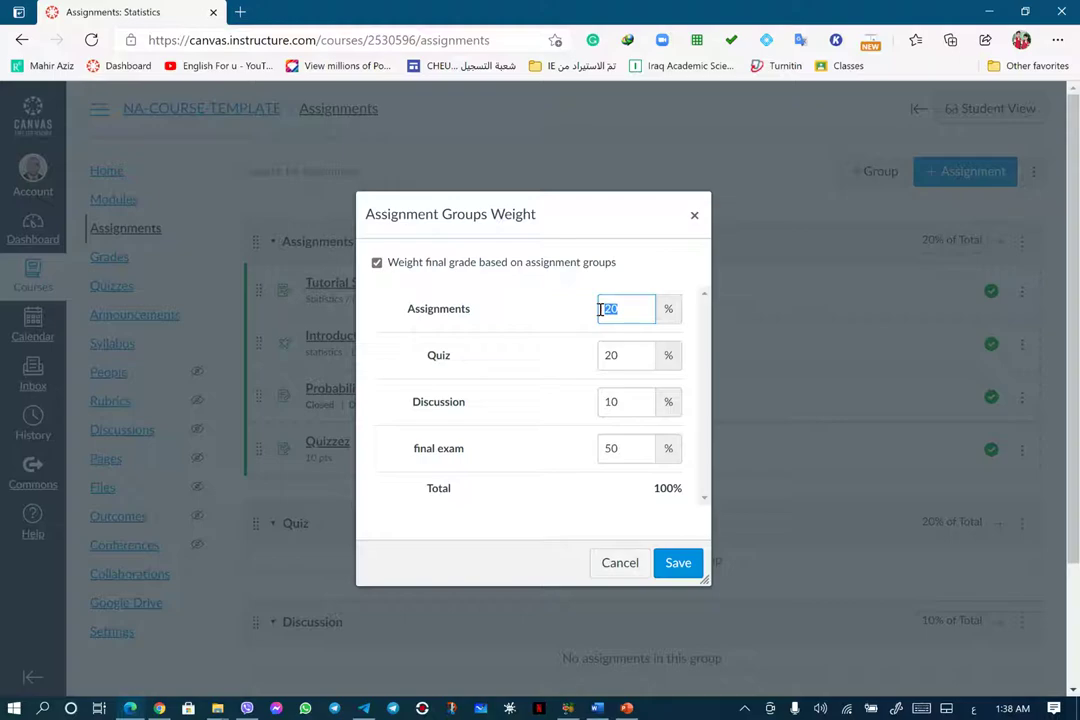
{"action": "type", "text": "30"}
{"action": "left_click_drag", "start_coordinate": [622, 356], "coordinate": [605, 355]}
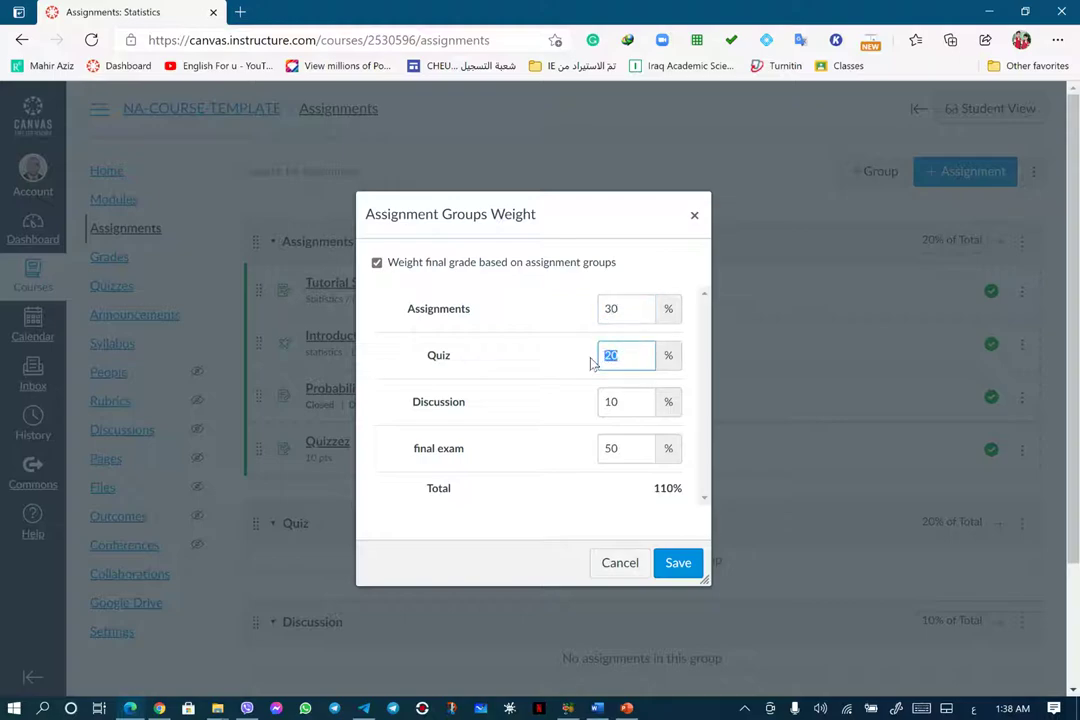
{"action": "type", "text": "15"}
{"action": "left_click_drag", "start_coordinate": [622, 405], "coordinate": [608, 403]}
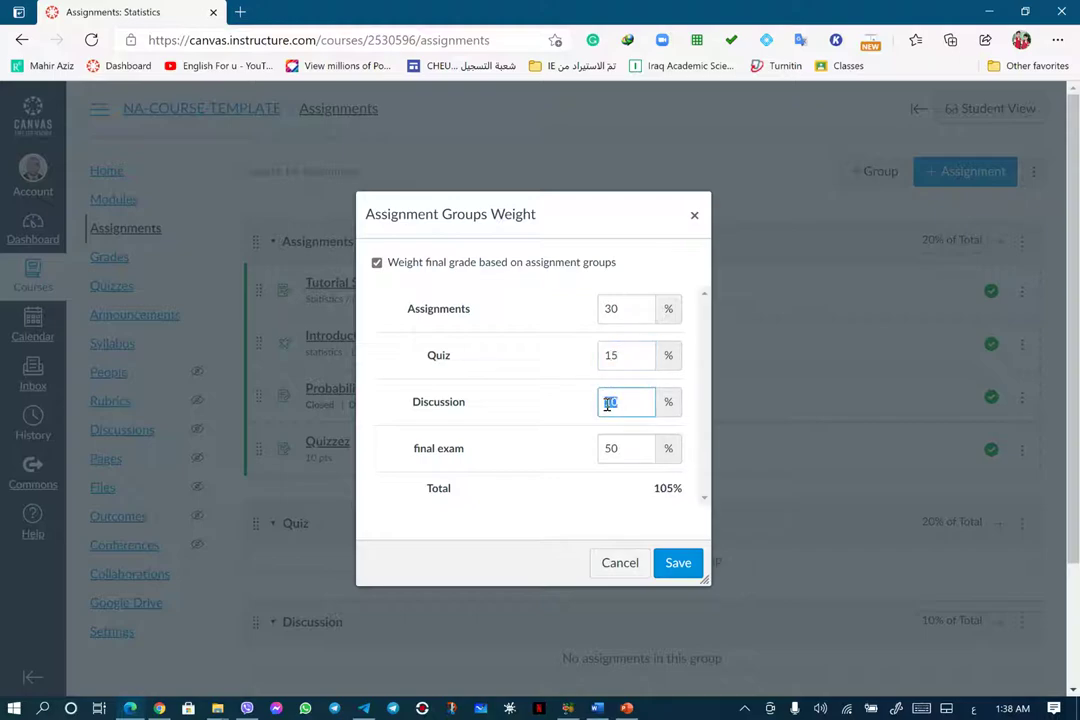
{"action": "type", "text": "5"}
{"action": "left_click", "coordinate": [672, 488]}
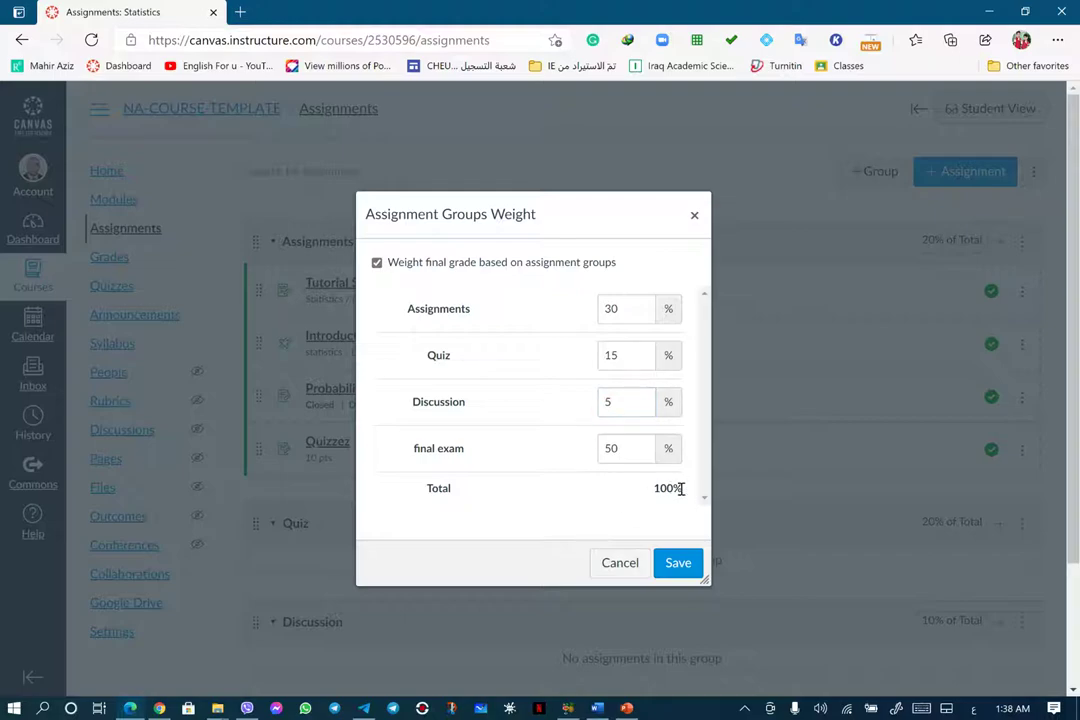
Set the group weights to 20% for Assignments, 20% for Quiz and 10% for Discussion, and save them
{"action": "left_click_drag", "start_coordinate": [620, 309], "coordinate": [611, 309]}
{"action": "type", "text": "2"}
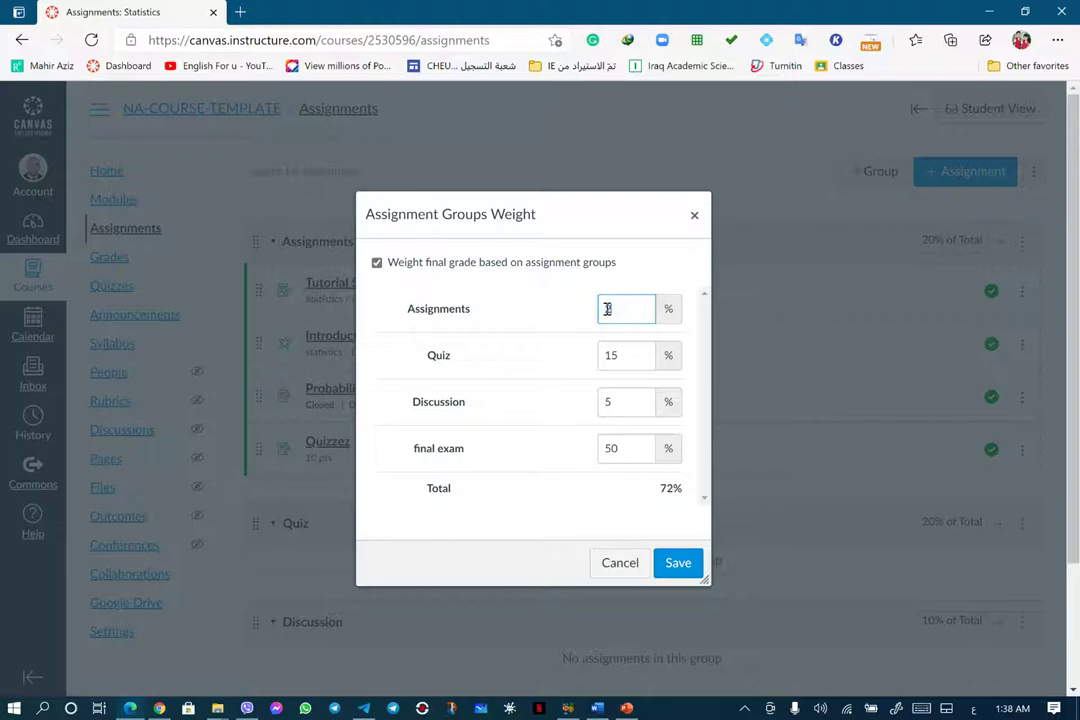
{"action": "left_click_drag", "start_coordinate": [621, 358], "coordinate": [603, 354]}
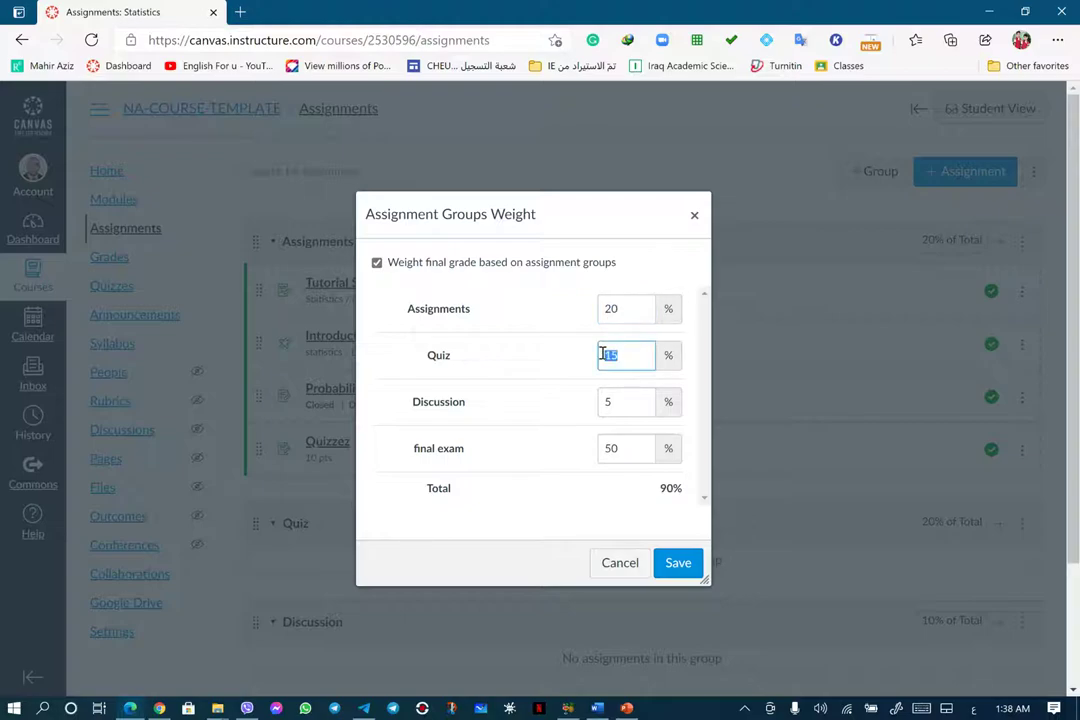
{"action": "type", "text": "20"}
{"action": "left_click_drag", "start_coordinate": [615, 402], "coordinate": [601, 402]}
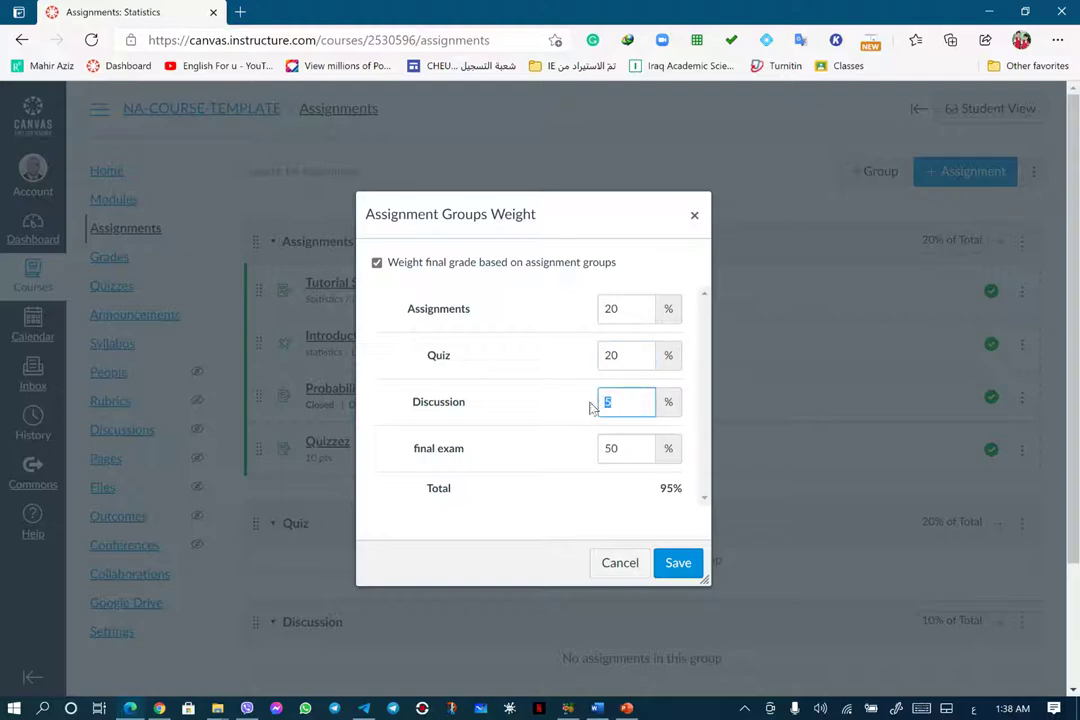
{"action": "type", "text": "10"}
{"action": "left_click", "coordinate": [679, 565]}
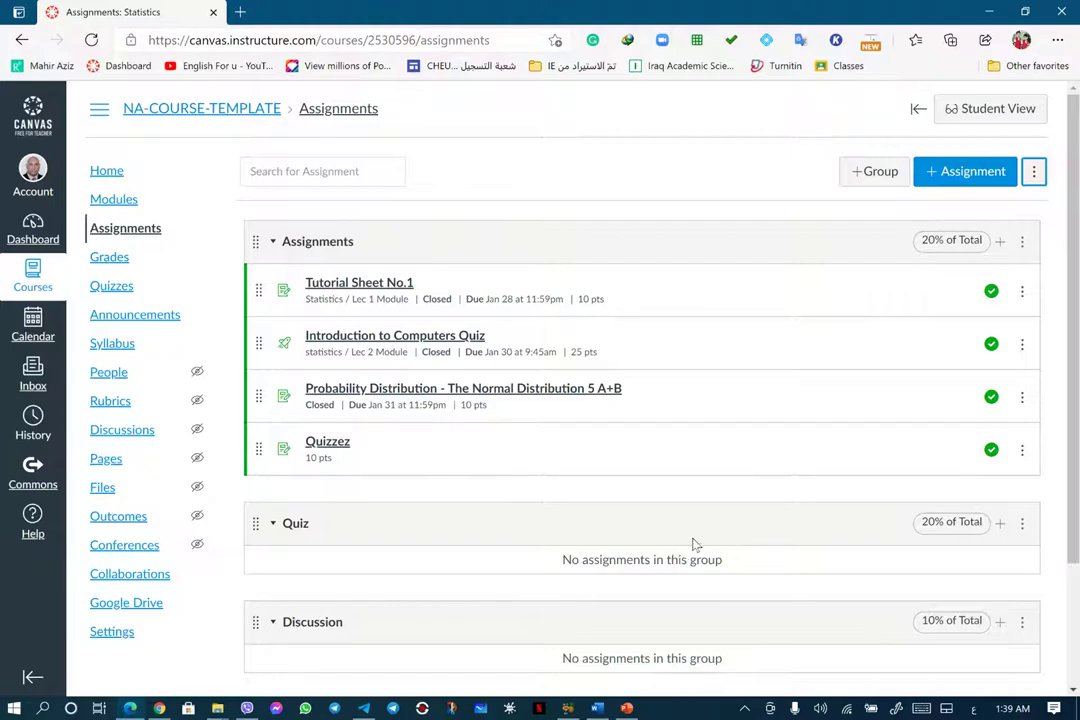
Open the course's question banks from its quizzes page
{"action": "left_click", "coordinate": [107, 288]}
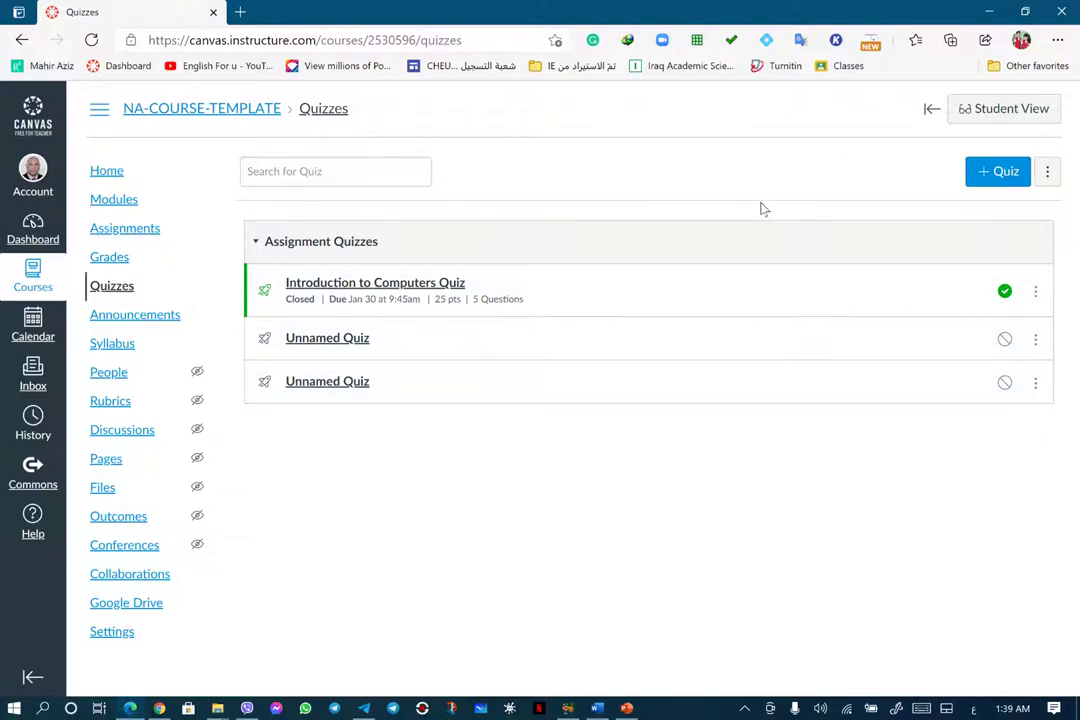
{"action": "left_click", "coordinate": [1049, 173]}
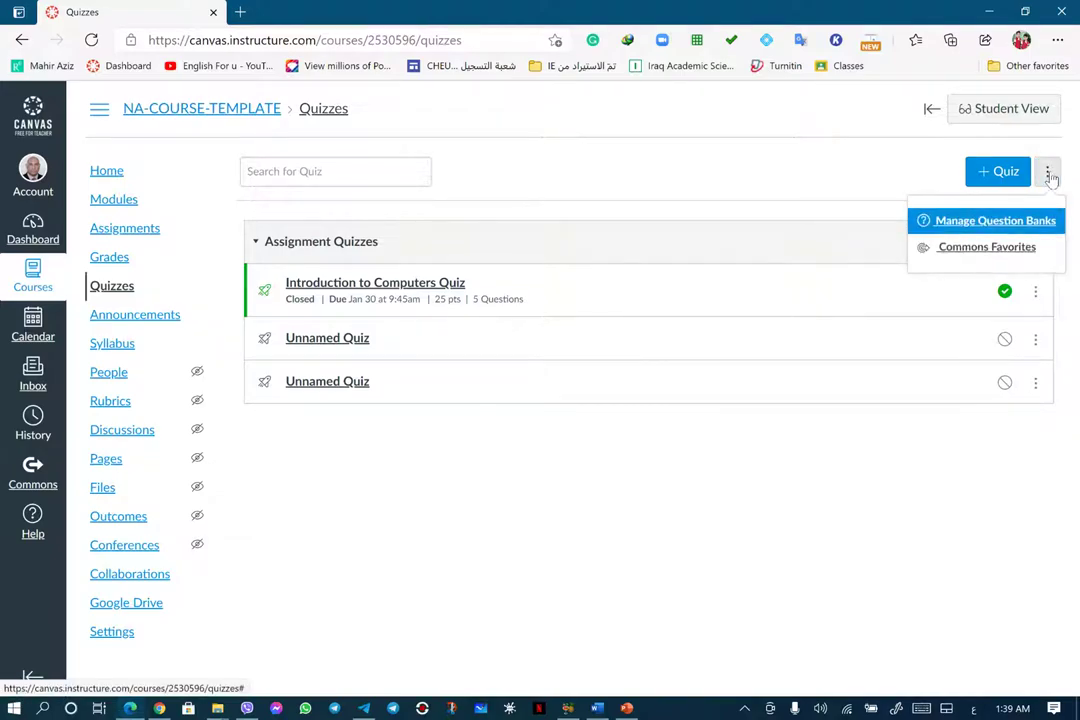
{"action": "left_click", "coordinate": [1000, 224]}
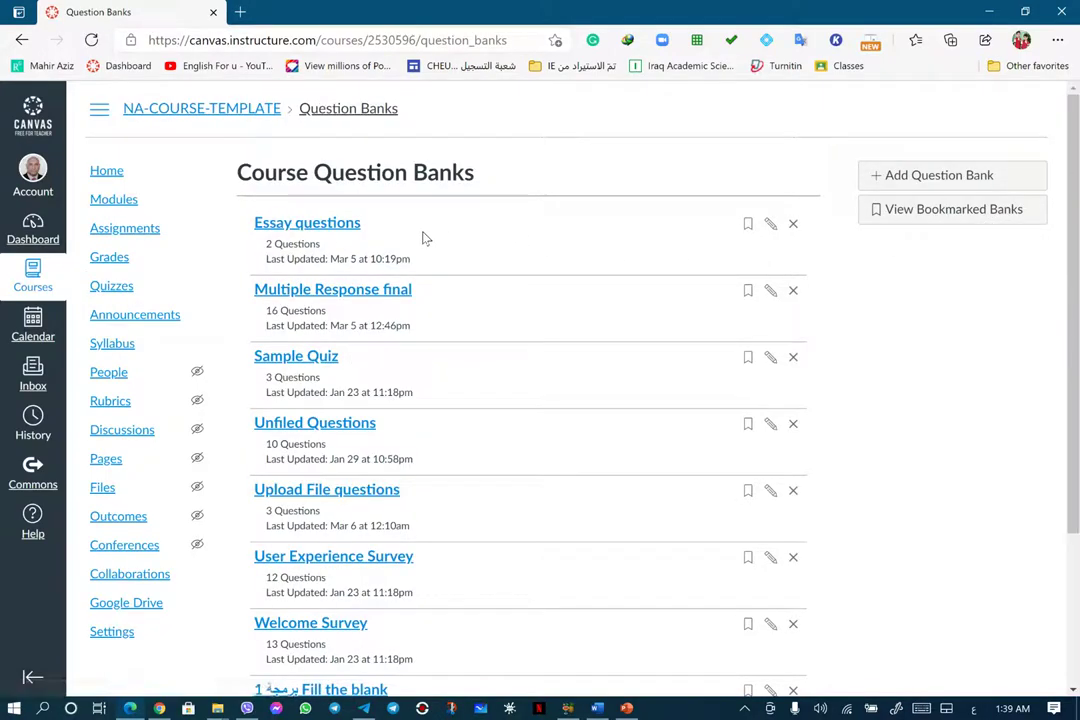
Look through the full list of the course's question banks
{"action": "scroll", "coordinate": [424, 236], "scroll_direction": "down", "scroll_amount": 3}
{"action": "scroll", "coordinate": [424, 242], "scroll_direction": "up", "scroll_amount": 3}
{"action": "scroll", "coordinate": [424, 242], "scroll_direction": "down", "scroll_amount": 3}
{"action": "scroll", "coordinate": [424, 252], "scroll_direction": "up", "scroll_amount": 3}
{"action": "scroll", "coordinate": [770, 275], "scroll_direction": "down", "scroll_amount": 3}
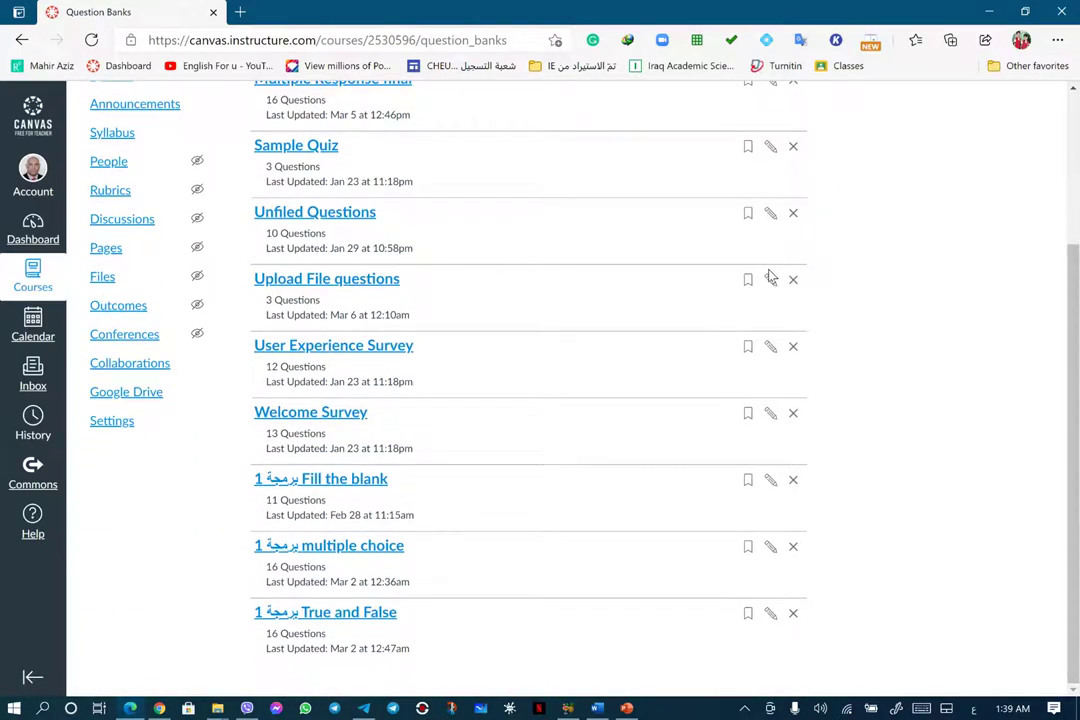
{"action": "scroll", "coordinate": [770, 277], "scroll_direction": "up", "scroll_amount": 3}
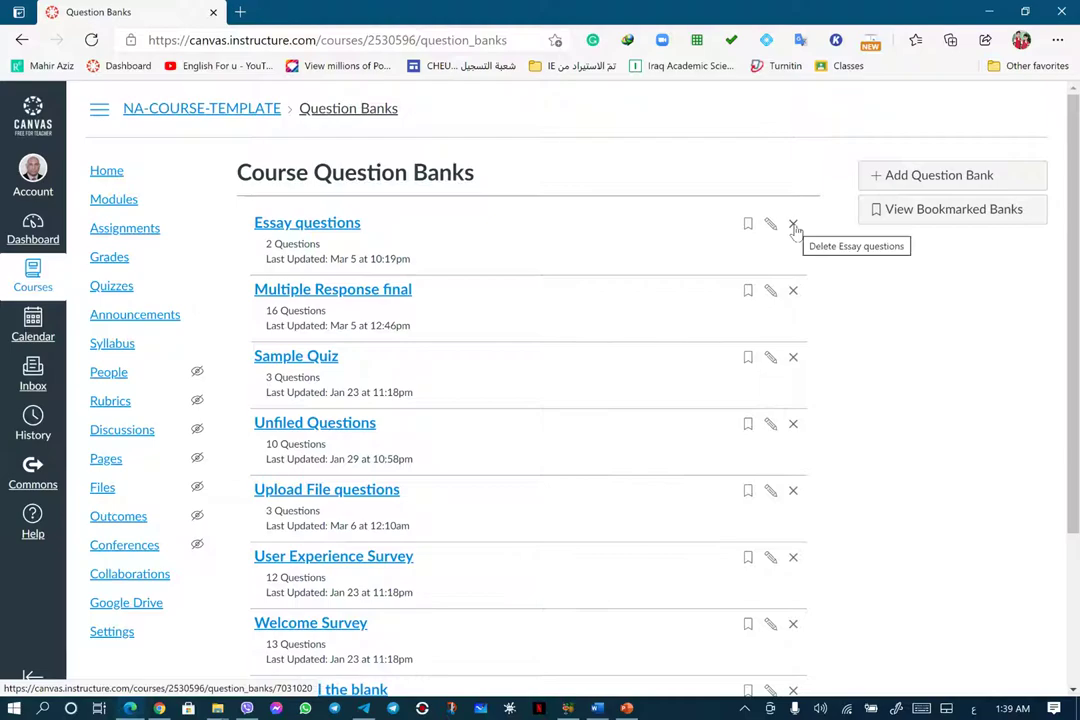
{"action": "left_click", "coordinate": [793, 225]}
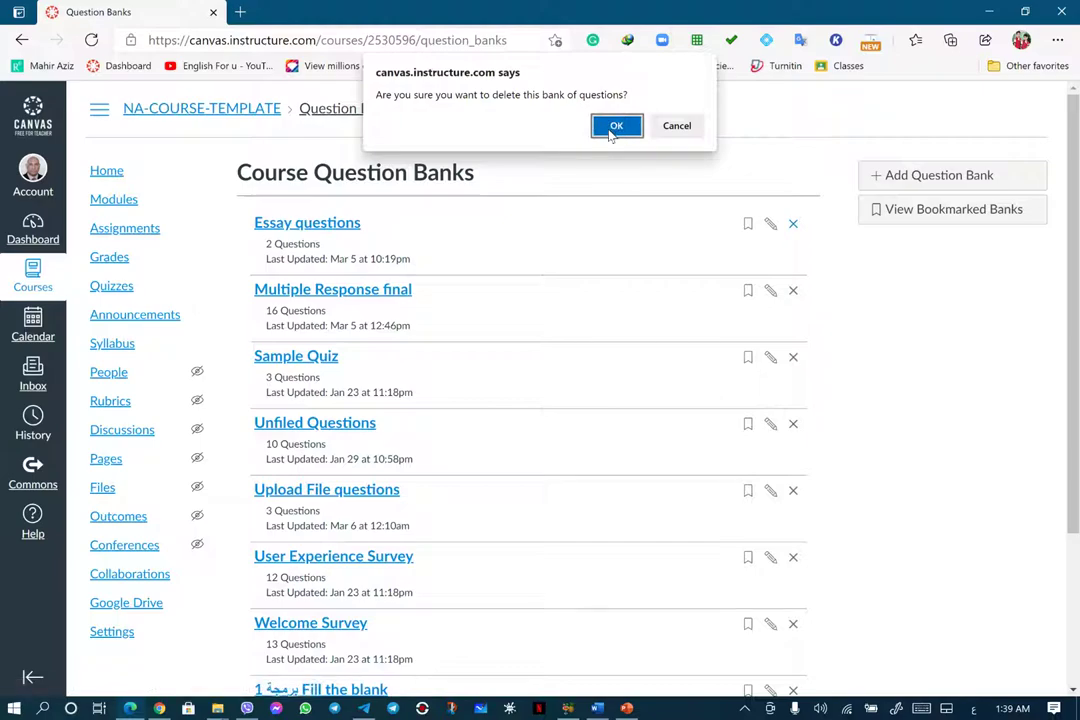
{"action": "left_click", "coordinate": [680, 130]}
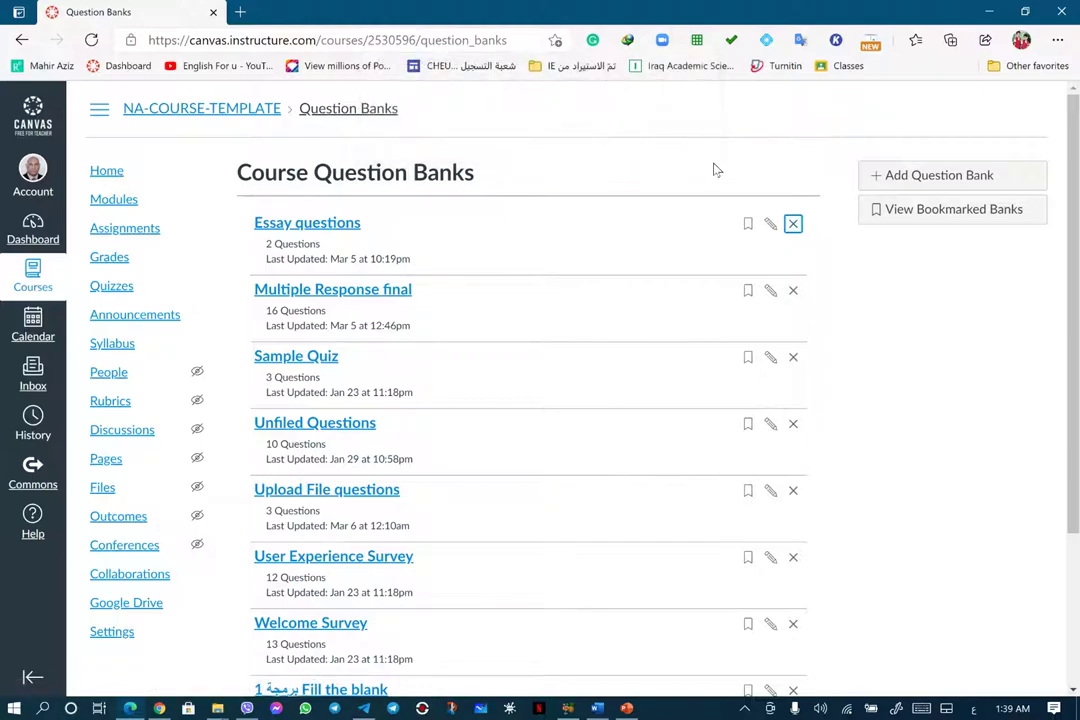
{"action": "left_click", "coordinate": [770, 224]}
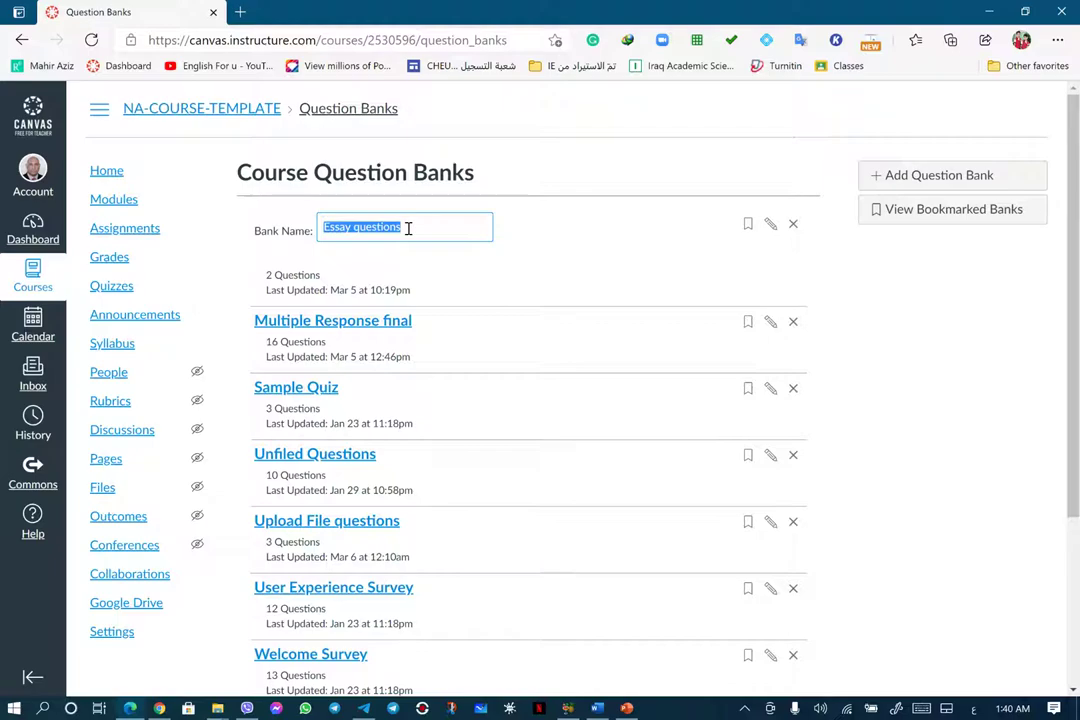
{"action": "left_click", "coordinate": [545, 231]}
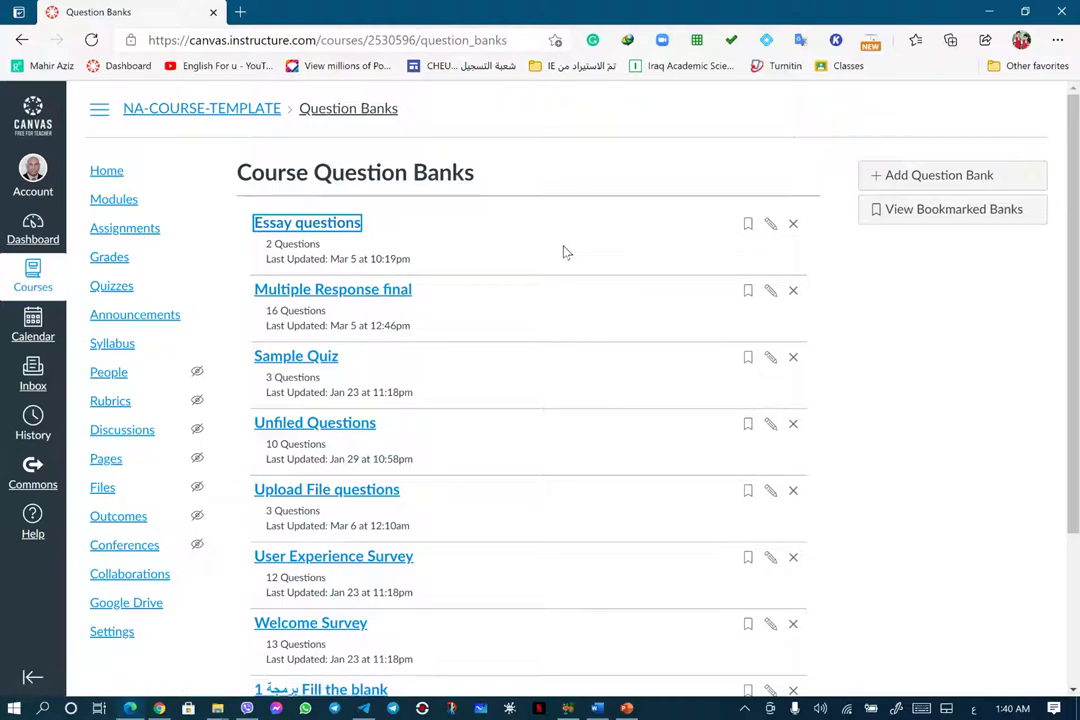
Examine the edit form of the first question in the Essay questions bank, and return to the bank list without updating it
{"action": "left_click", "coordinate": [323, 226]}
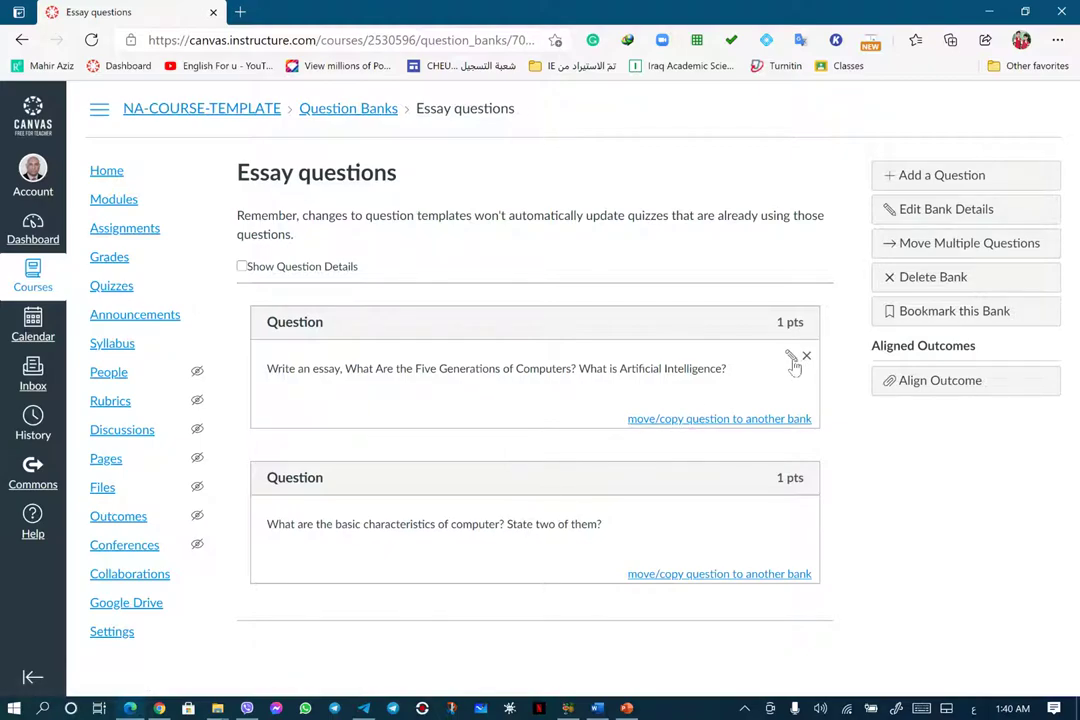
{"action": "left_click", "coordinate": [791, 358]}
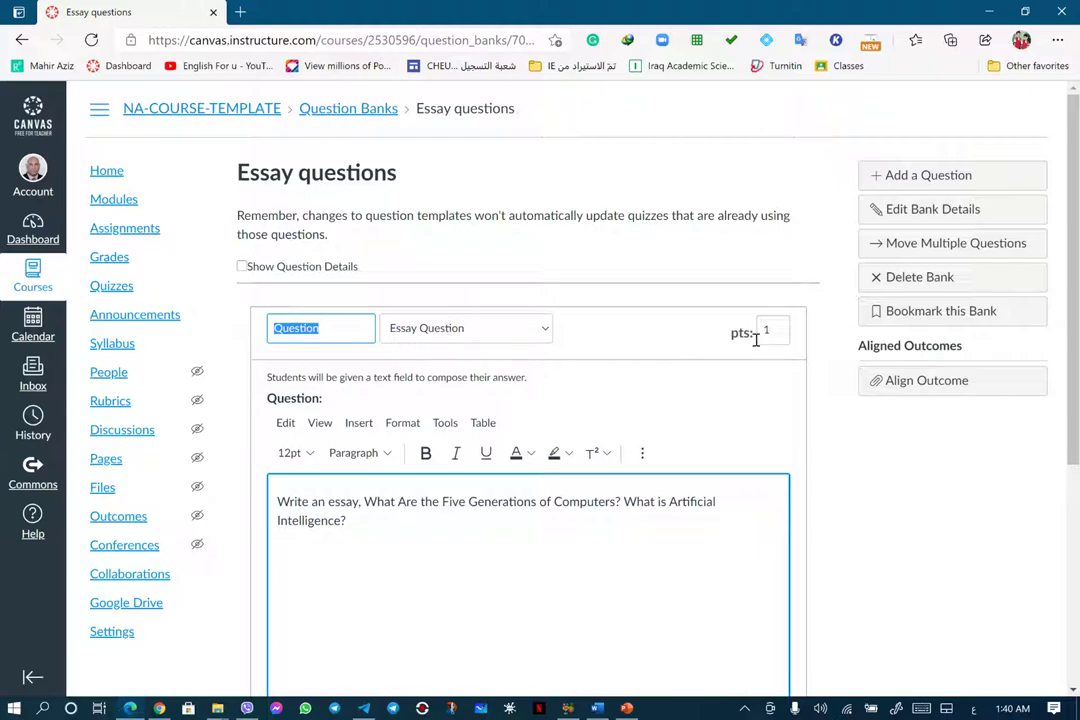
{"action": "scroll", "coordinate": [645, 398], "scroll_direction": "down", "scroll_amount": 3}
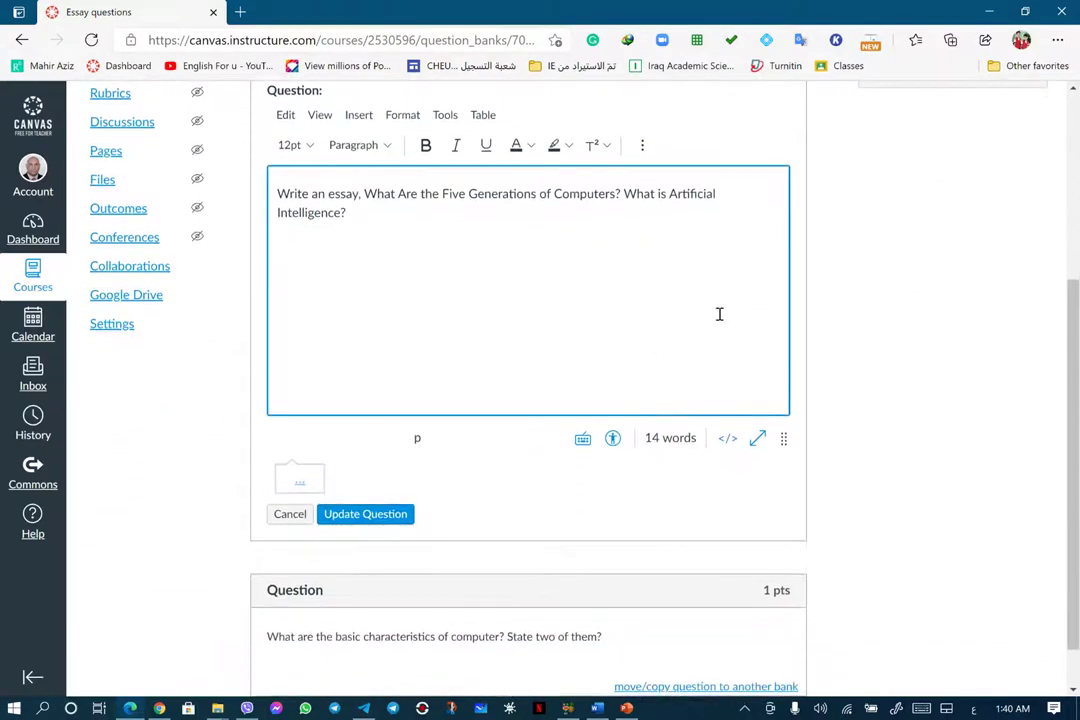
{"action": "scroll", "coordinate": [731, 309], "scroll_direction": "up", "scroll_amount": 3}
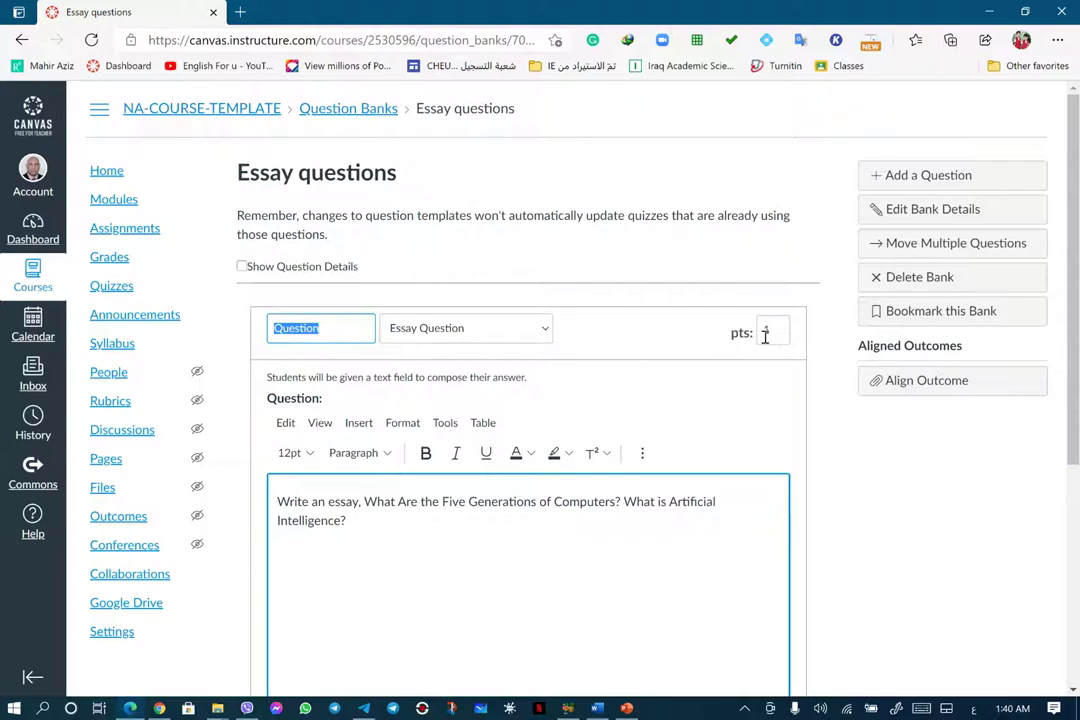
{"action": "scroll", "coordinate": [769, 345], "scroll_direction": "down", "scroll_amount": 3}
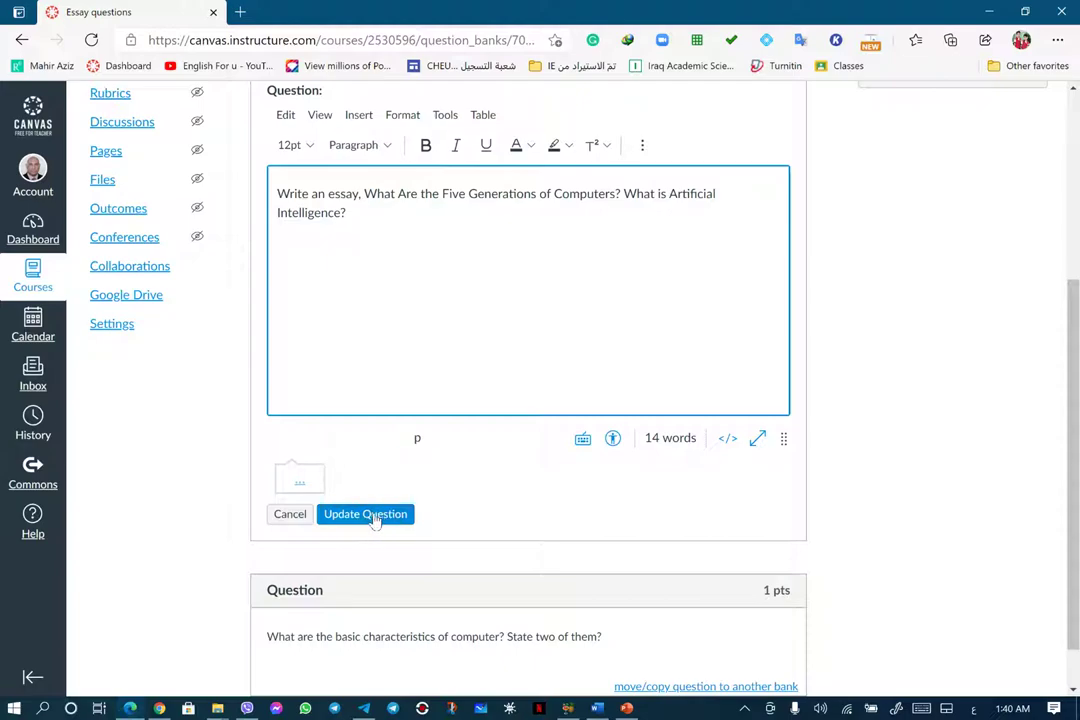
{"action": "left_click", "coordinate": [22, 40]}
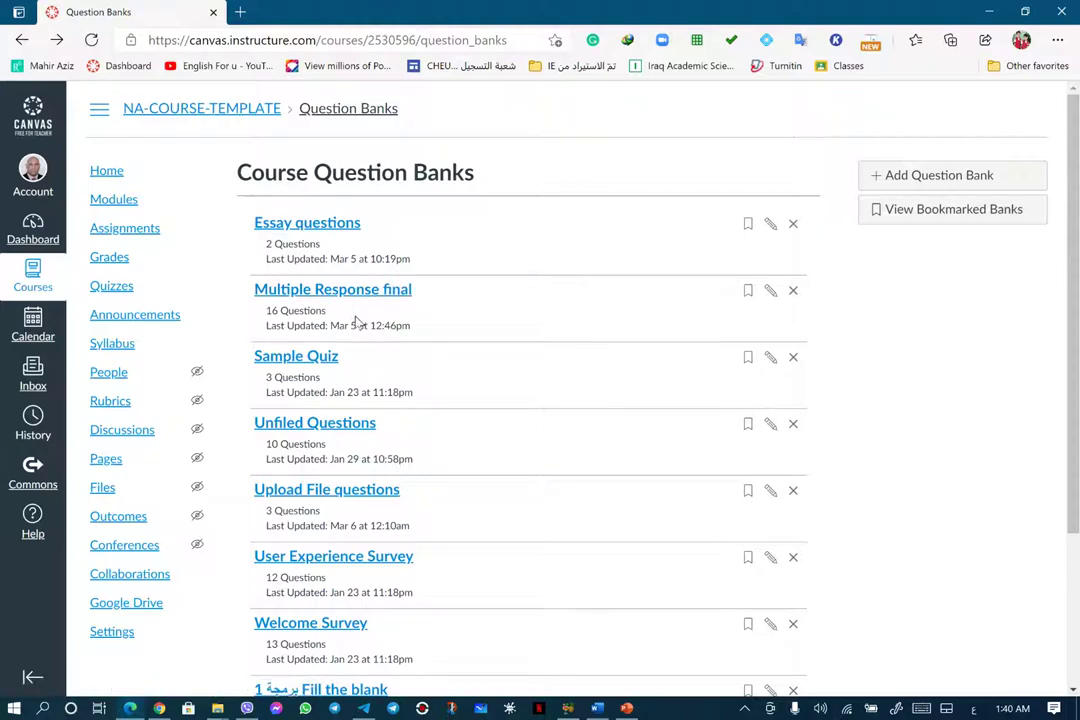
Review the questions and correct answers in the برمجة 1 True and False bank with question details shown, and return to the bank list
{"action": "scroll", "coordinate": [362, 338], "scroll_direction": "down", "scroll_amount": 3}
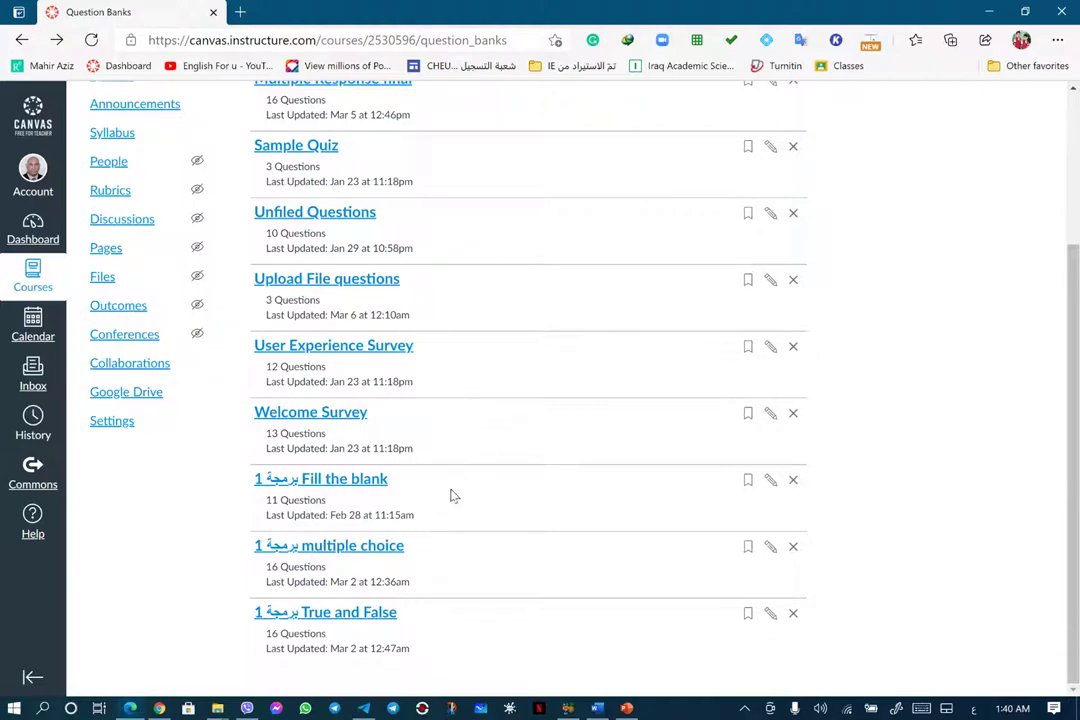
{"action": "left_click", "coordinate": [362, 617]}
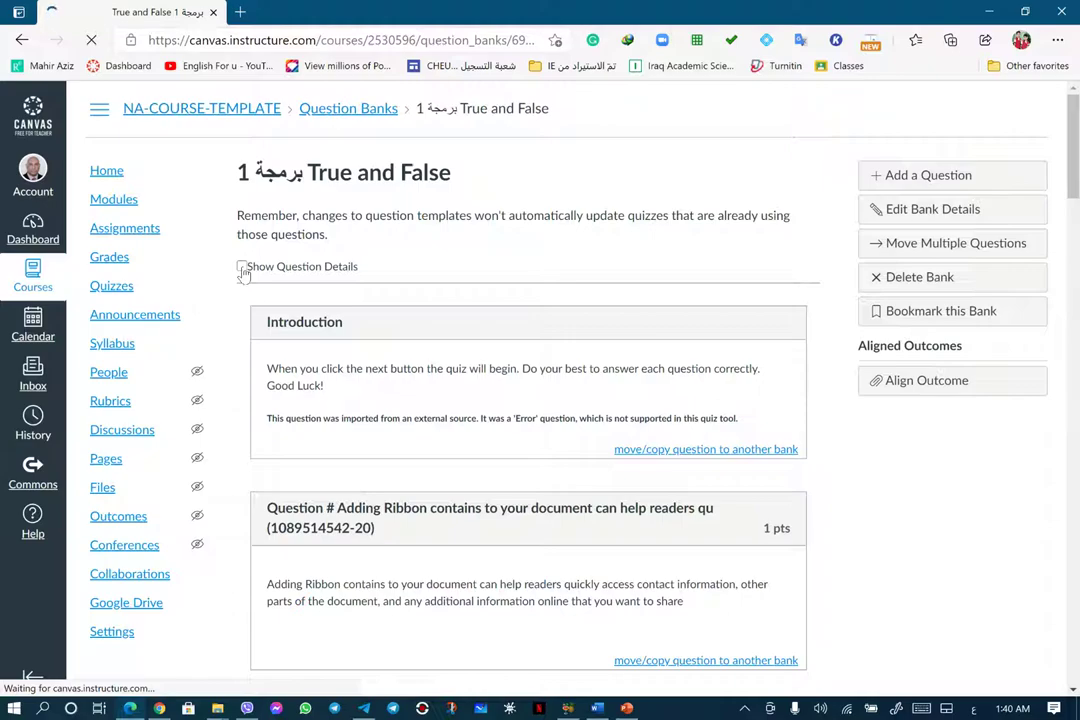
{"action": "left_click", "coordinate": [241, 267]}
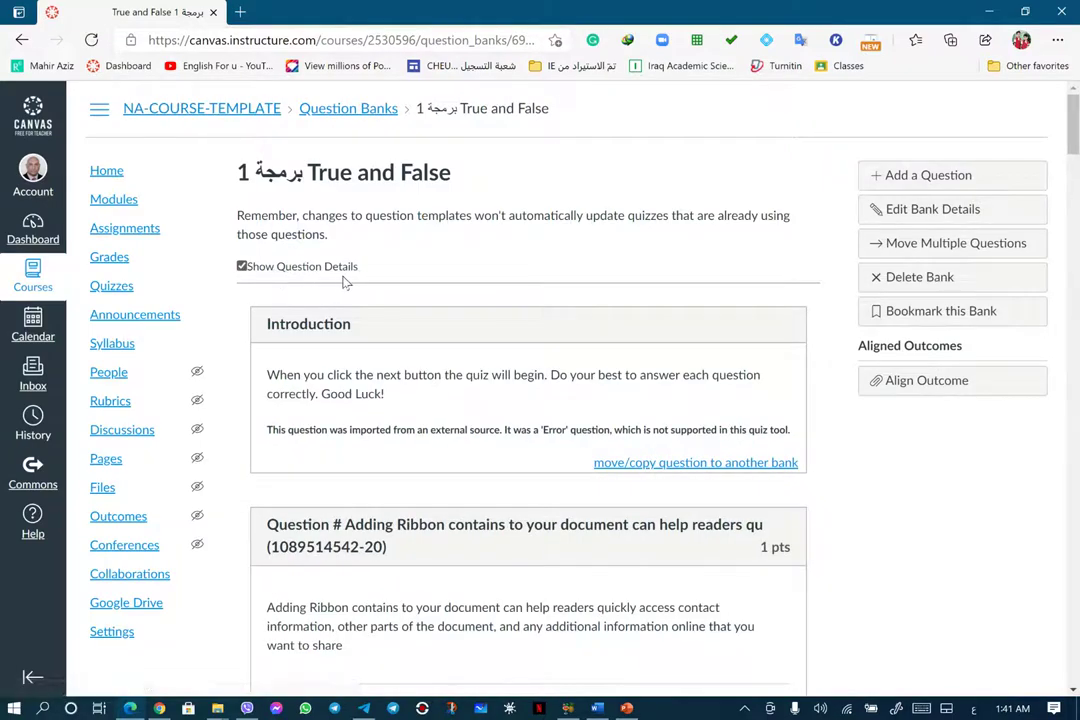
{"action": "scroll", "coordinate": [370, 314], "scroll_direction": "down", "scroll_amount": 6}
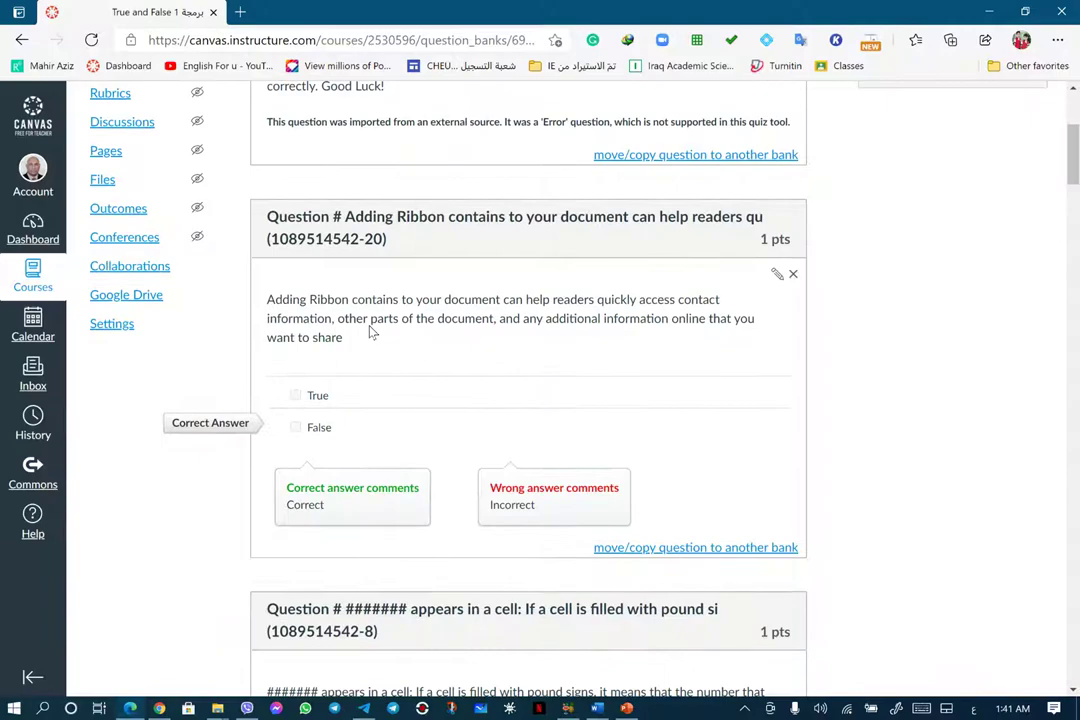
{"action": "scroll", "coordinate": [370, 330], "scroll_direction": "down", "scroll_amount": 8}
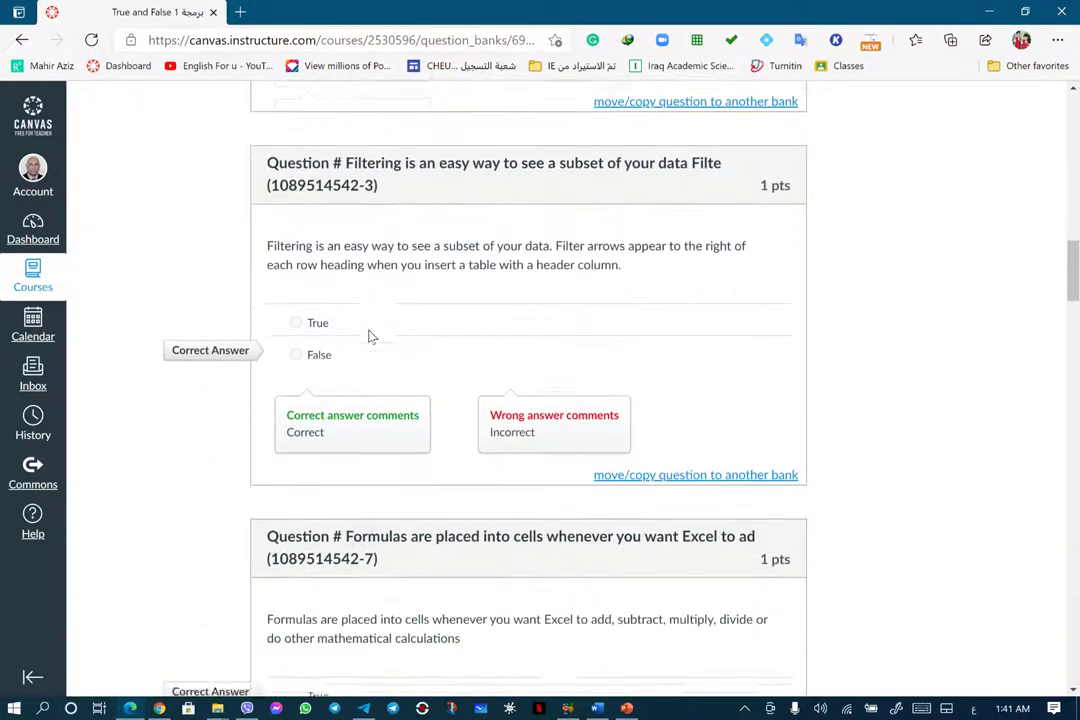
{"action": "scroll", "coordinate": [369, 330], "scroll_direction": "up", "scroll_amount": 15}
{"action": "left_click", "coordinate": [22, 40]}
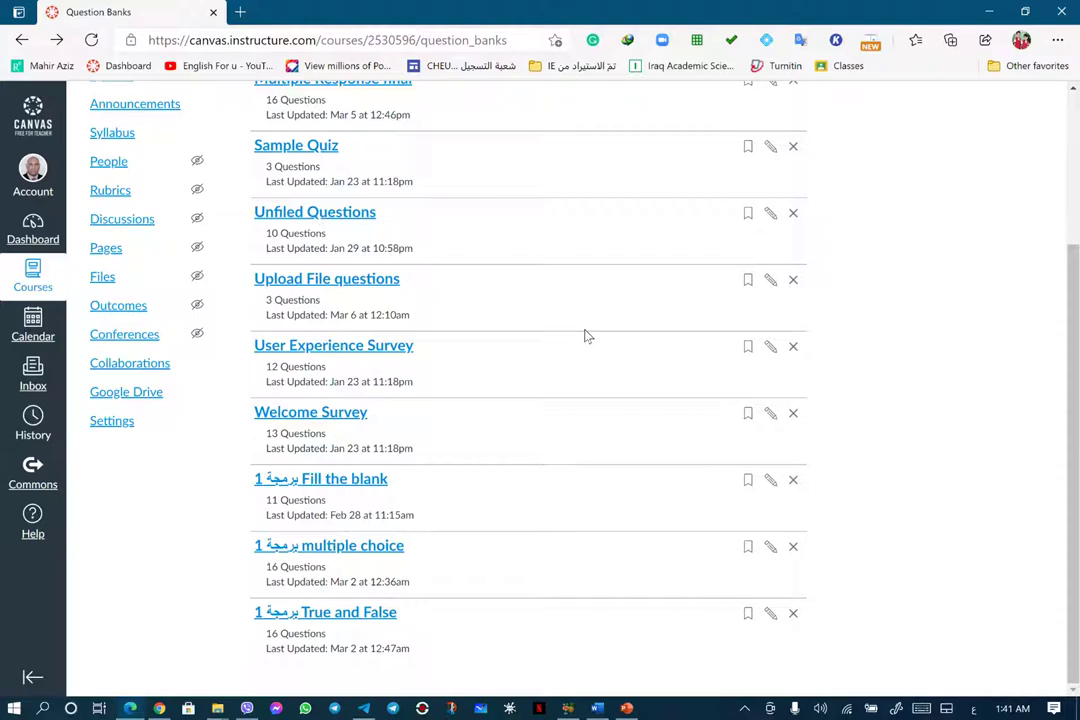
Create a new quiz from the course's Quizzes page
{"action": "scroll", "coordinate": [415, 240], "scroll_direction": "up", "scroll_amount": 3}
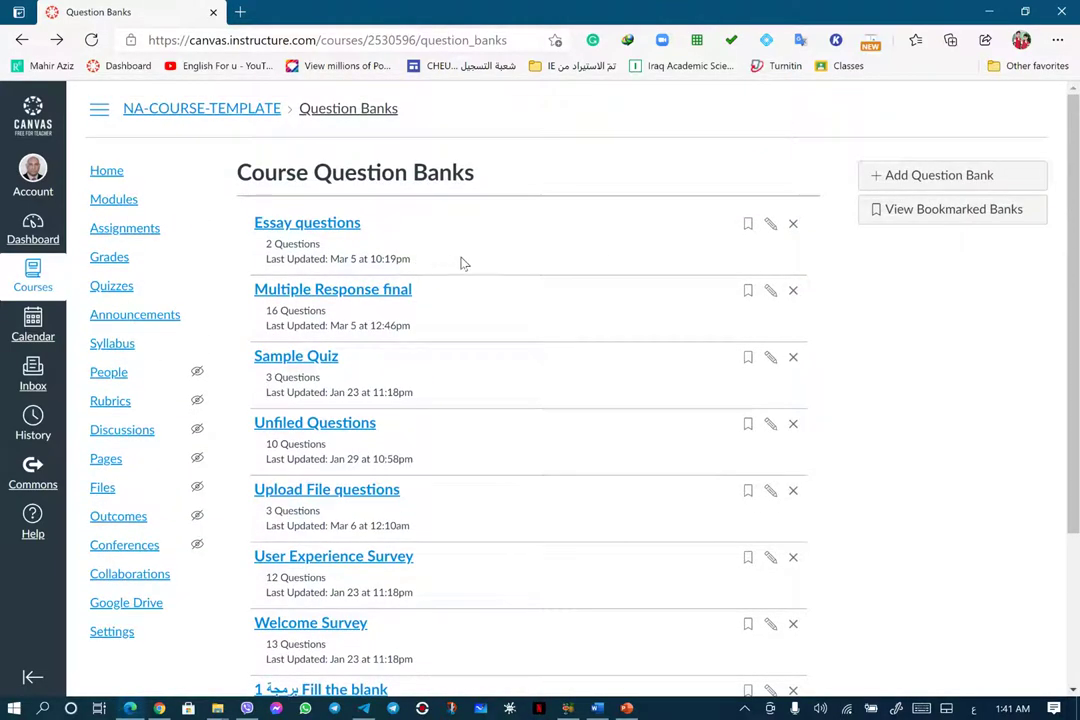
{"action": "left_click", "coordinate": [118, 288]}
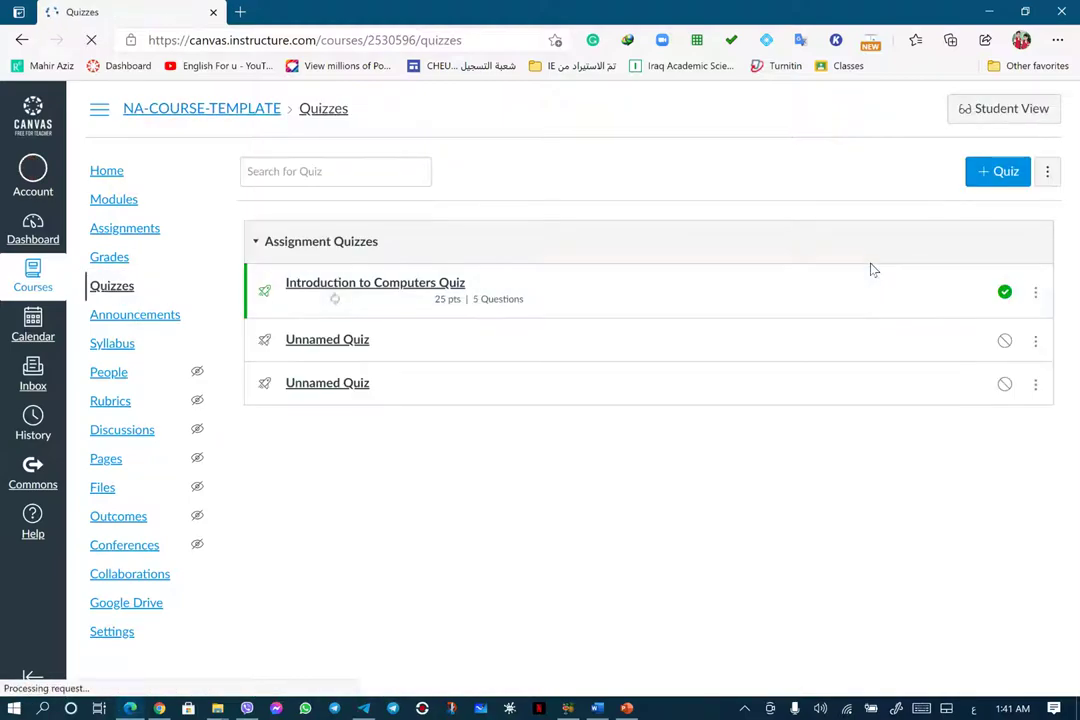
{"action": "left_click", "coordinate": [1007, 176]}
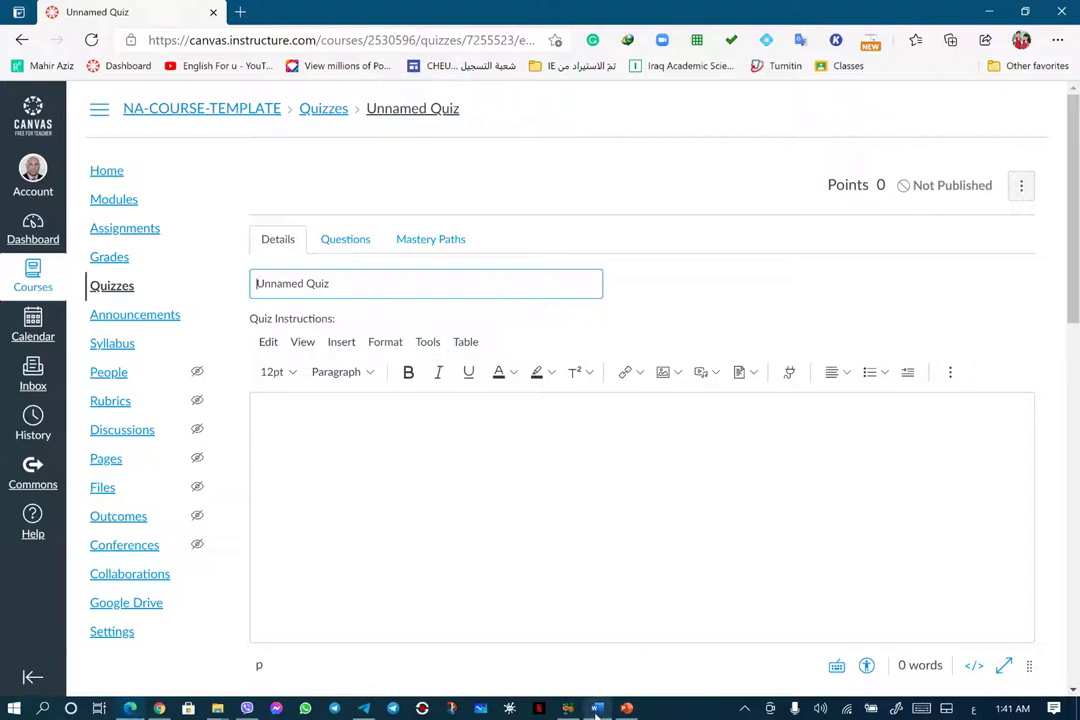
Replace the new quiz's title with "Introduction to Computers", copied from the heading in the open Word document
{"action": "mouse_move", "coordinate": [597, 708]}
{"action": "left_click", "coordinate": [590, 660]}
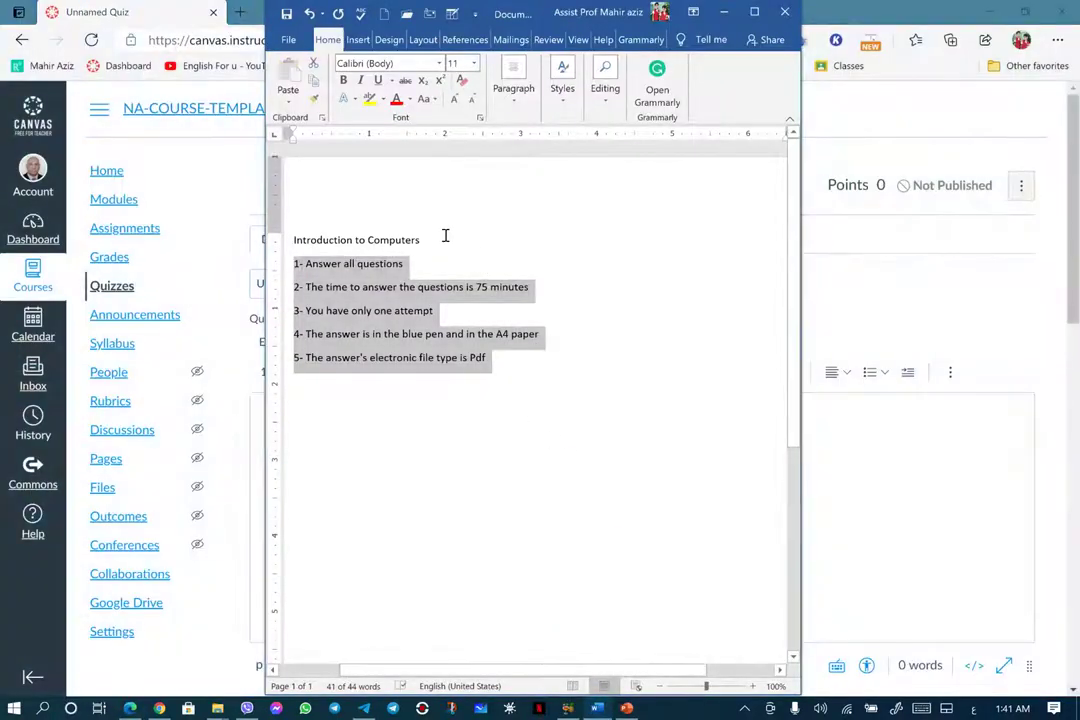
{"action": "left_click_drag", "start_coordinate": [422, 238], "coordinate": [313, 240]}
{"action": "right_click", "coordinate": [342, 249]}
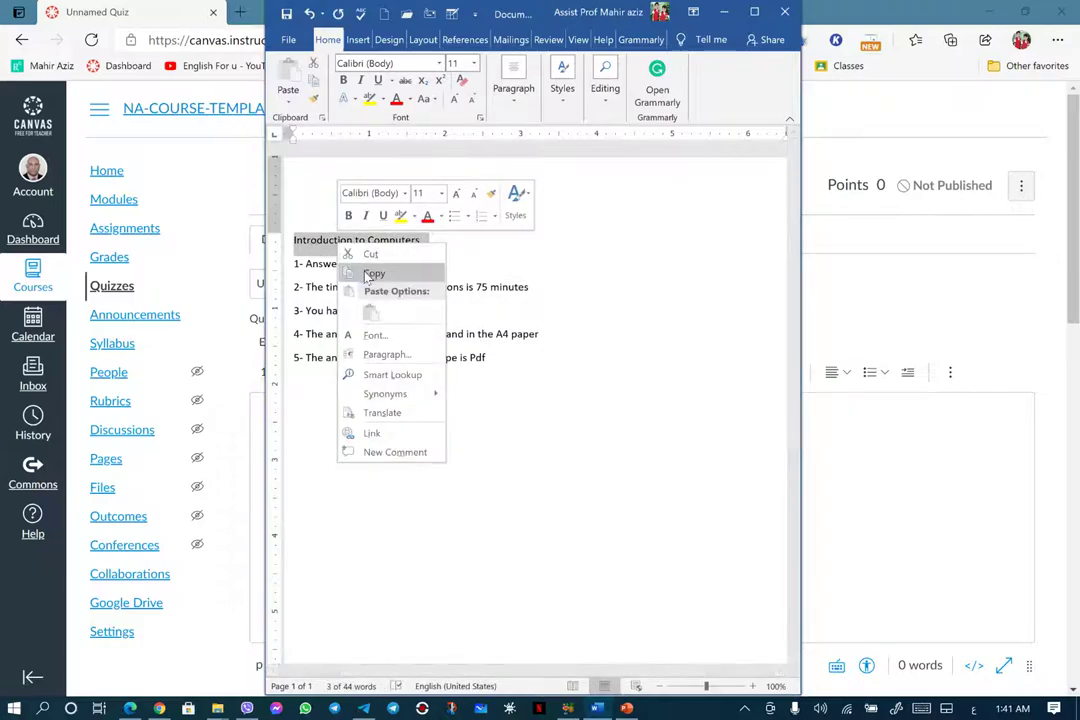
{"action": "left_click", "coordinate": [370, 275]}
{"action": "left_click", "coordinate": [725, 13]}
{"action": "left_click", "coordinate": [299, 282]}
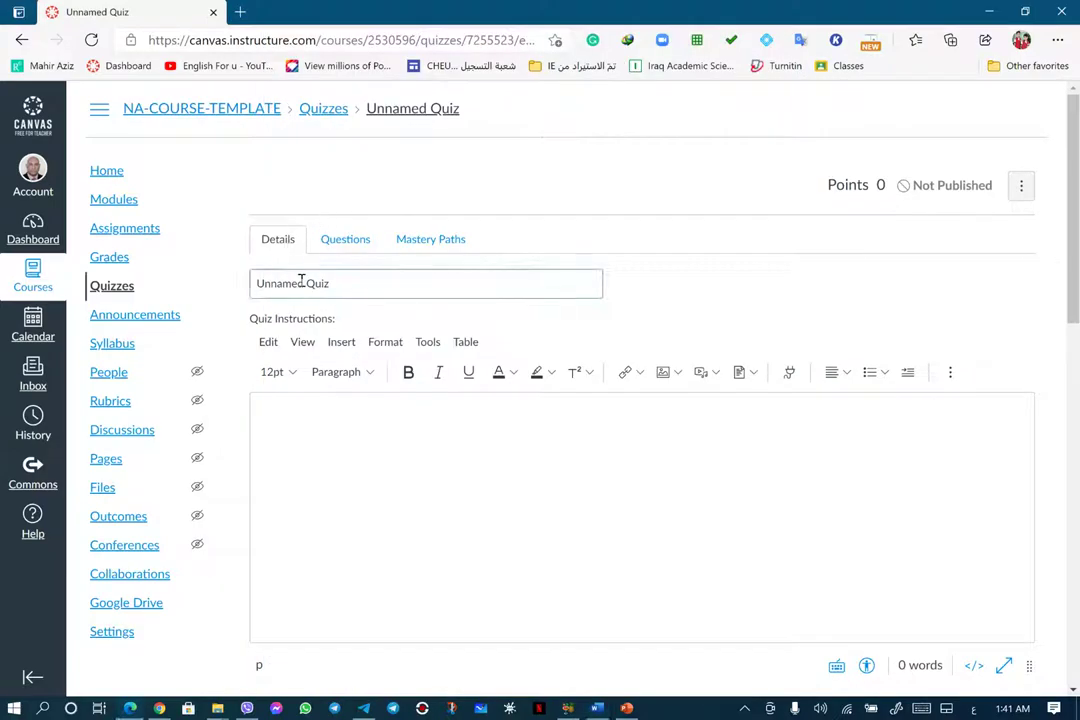
{"action": "left_click_drag", "start_coordinate": [337, 284], "coordinate": [256, 282]}
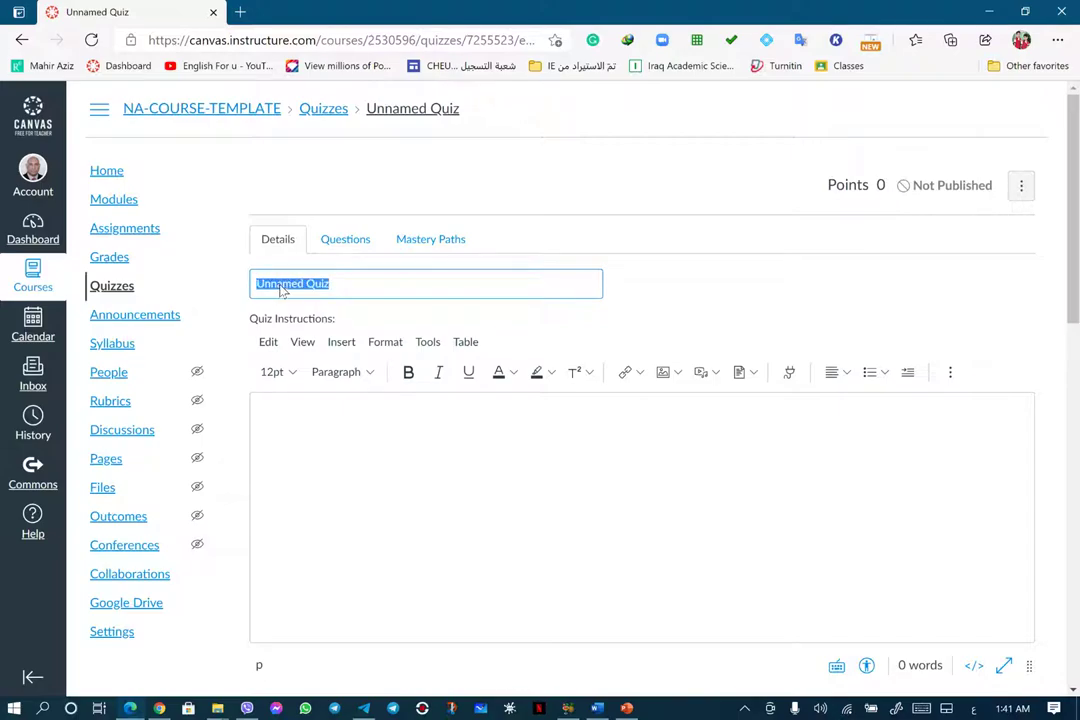
{"action": "right_click", "coordinate": [283, 288]}
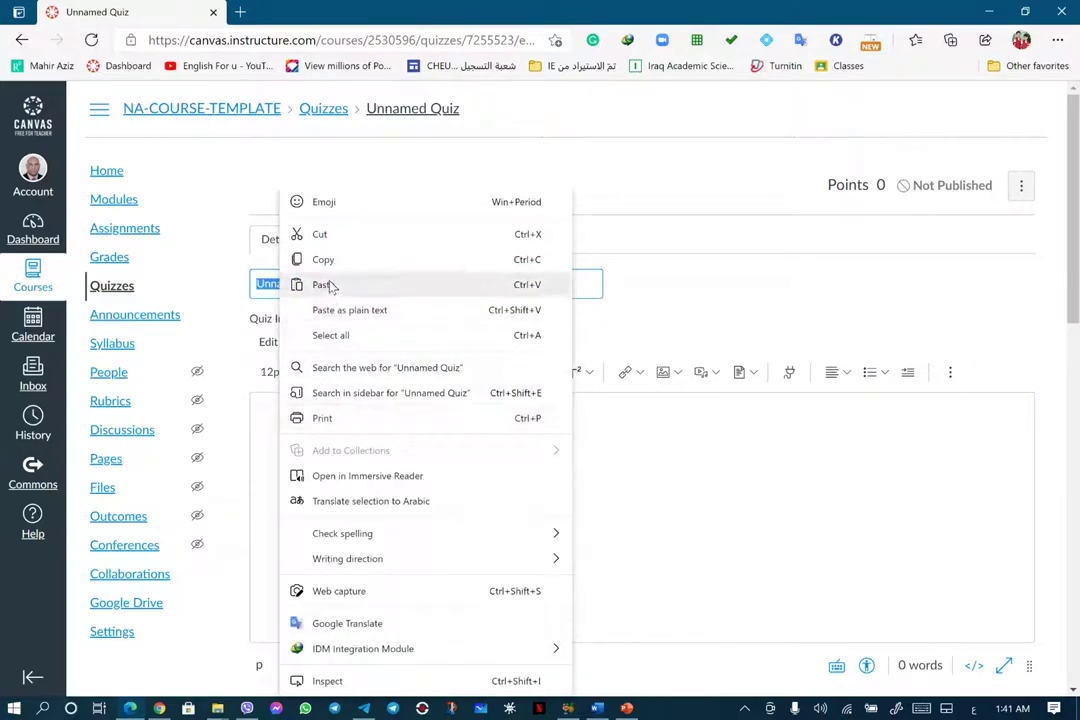
{"action": "left_click", "coordinate": [322, 285]}
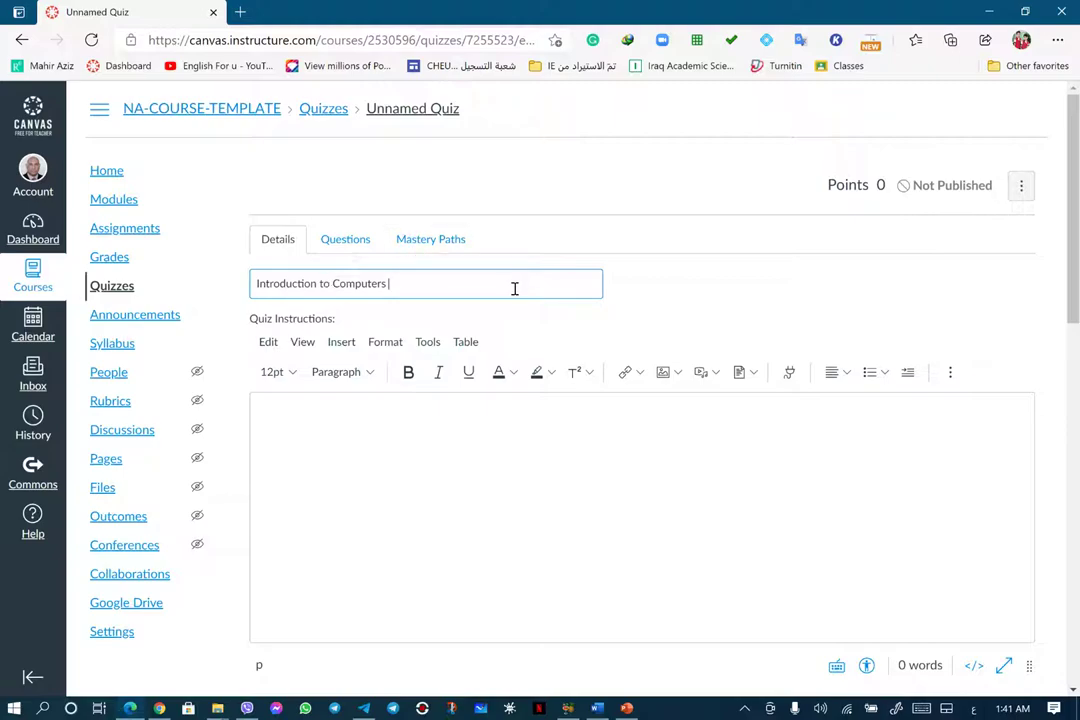
Copy the five numbered instruction lines from the Word document into the quiz instructions
{"action": "scroll", "coordinate": [490, 280], "scroll_direction": "down", "scroll_amount": 3}
{"action": "scroll", "coordinate": [398, 250], "scroll_direction": "up", "scroll_amount": 3}
{"action": "scroll", "coordinate": [393, 255], "scroll_direction": "up", "scroll_amount": 1}
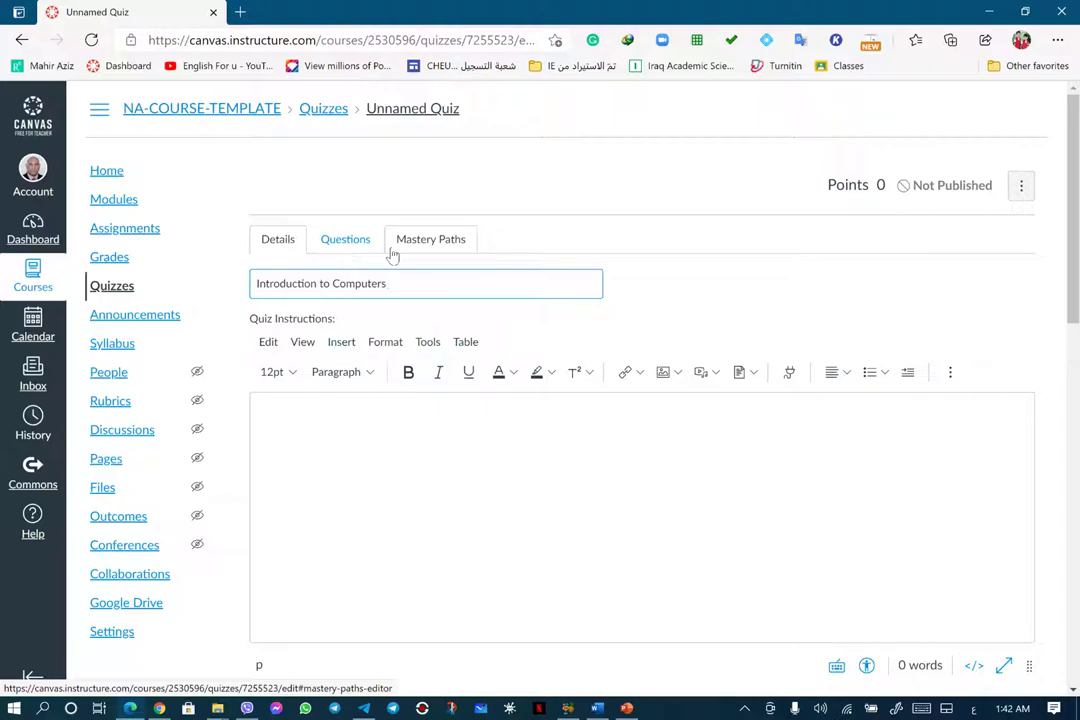
{"action": "left_click", "coordinate": [597, 708]}
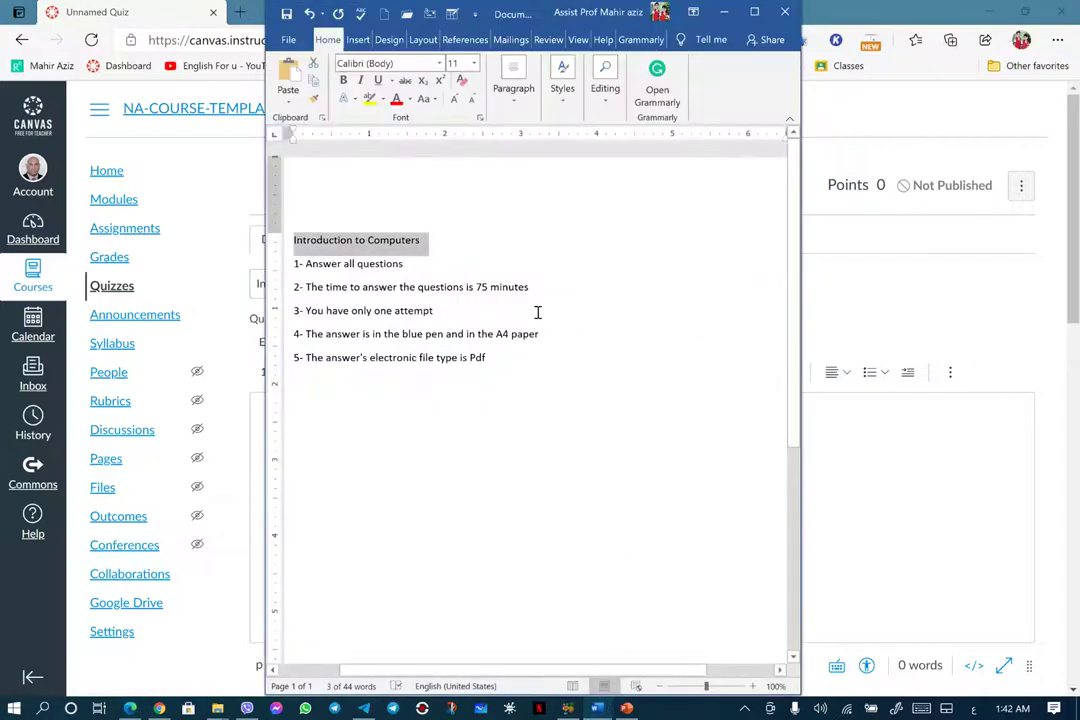
{"action": "left_click_drag", "start_coordinate": [492, 358], "coordinate": [433, 339]}
{"action": "left_click_drag", "start_coordinate": [334, 287], "coordinate": [303, 268]}
{"action": "right_click", "coordinate": [303, 268]}
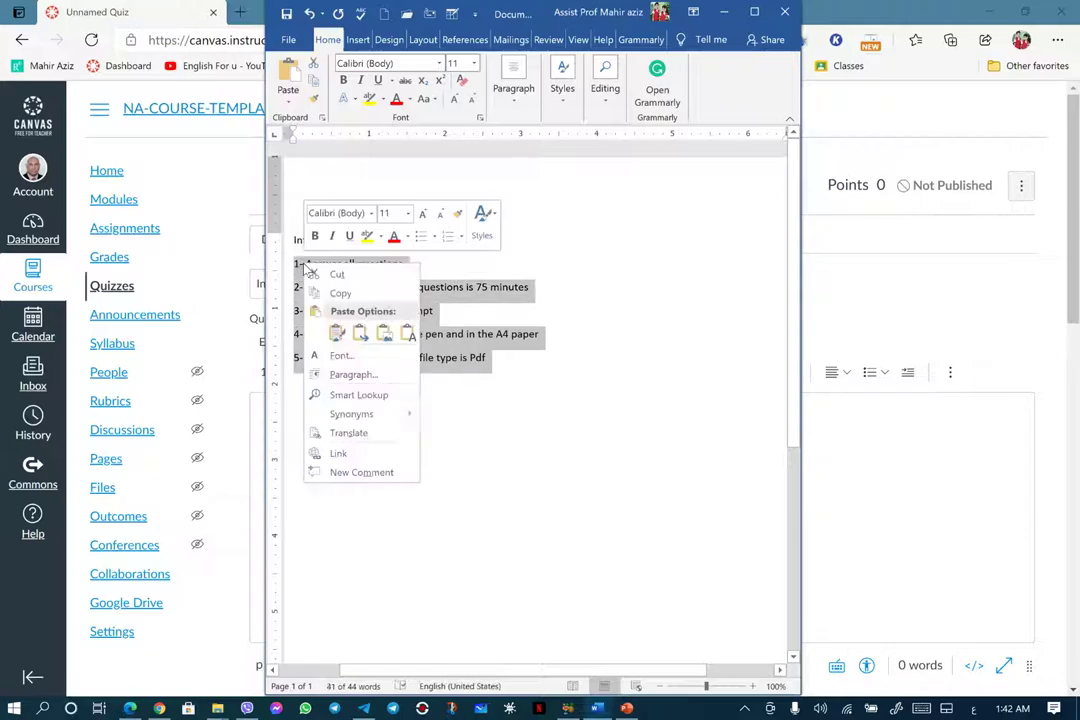
{"action": "left_click", "coordinate": [340, 293]}
{"action": "left_click", "coordinate": [724, 12]}
{"action": "left_click", "coordinate": [316, 424]}
{"action": "right_click", "coordinate": [316, 426]}
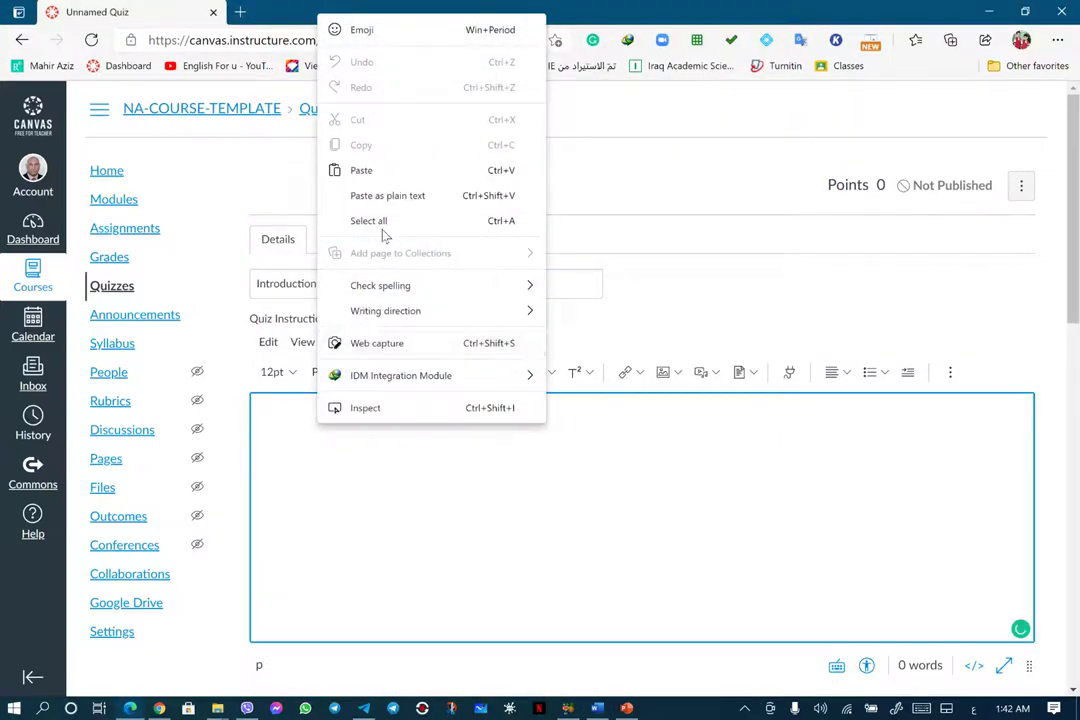
{"action": "left_click", "coordinate": [390, 171]}
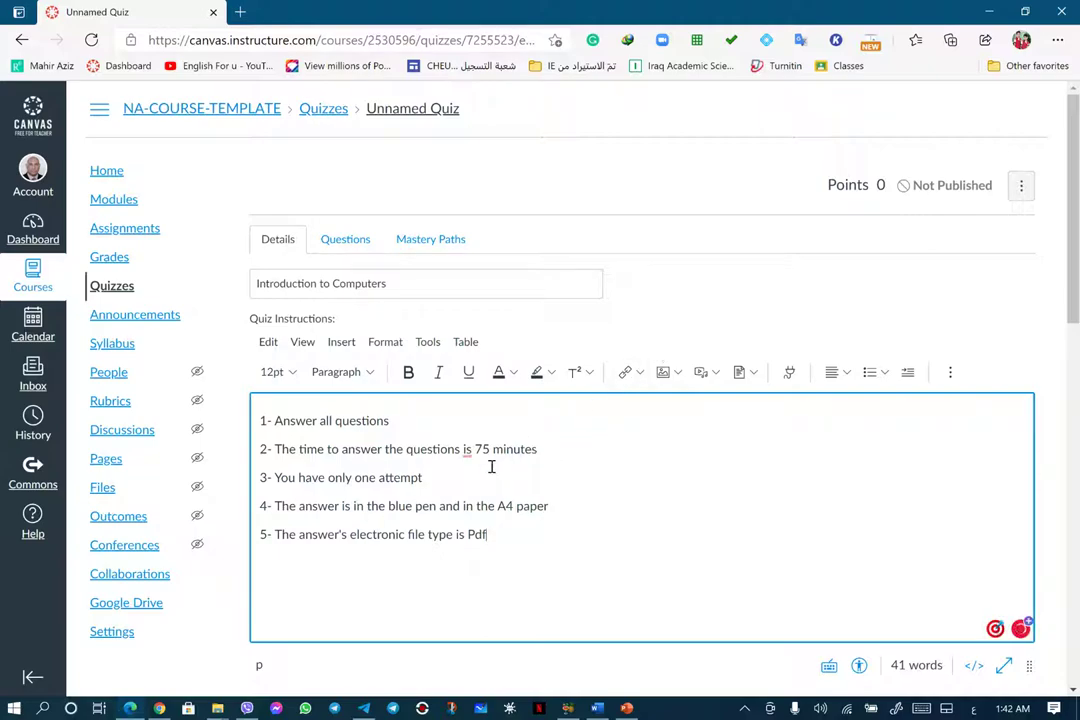
{"action": "double_click", "coordinate": [481, 449]}
{"action": "type", "text": "75"}
{"action": "double_click", "coordinate": [481, 449]}
Set the quiz type to Graded Quiz and place it in the Quiz assignment group
{"action": "scroll", "coordinate": [510, 516], "scroll_direction": "down", "scroll_amount": 6}
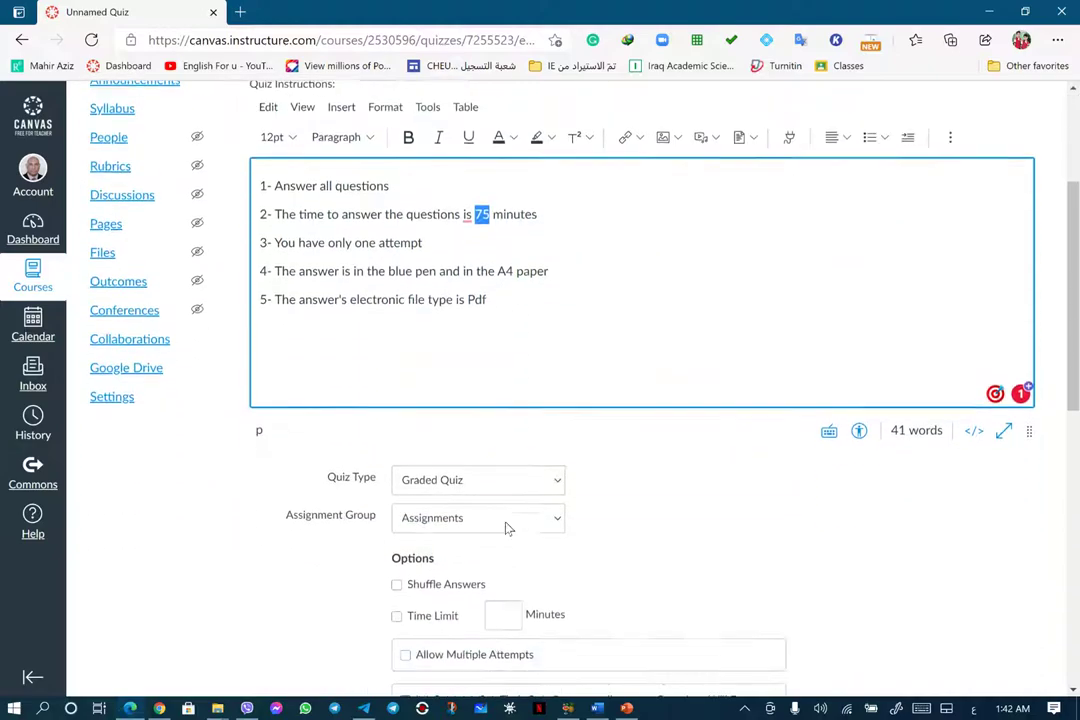
{"action": "scroll", "coordinate": [507, 516], "scroll_direction": "up", "scroll_amount": 2}
{"action": "scroll", "coordinate": [508, 516], "scroll_direction": "up", "scroll_amount": 1}
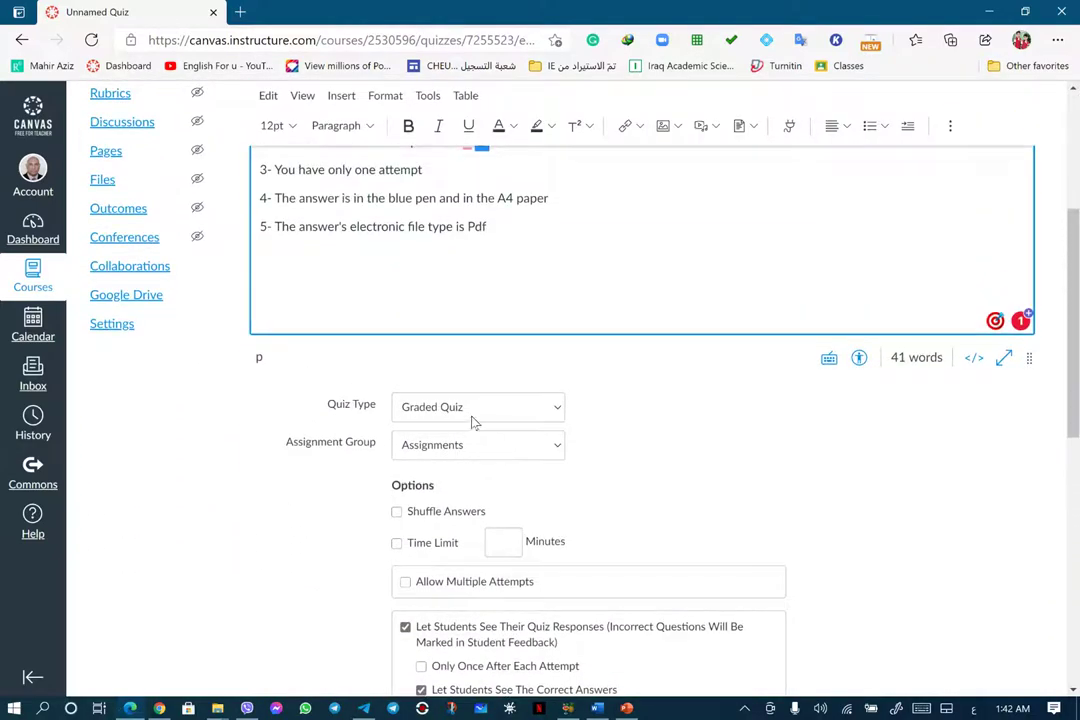
{"action": "left_click", "coordinate": [559, 411]}
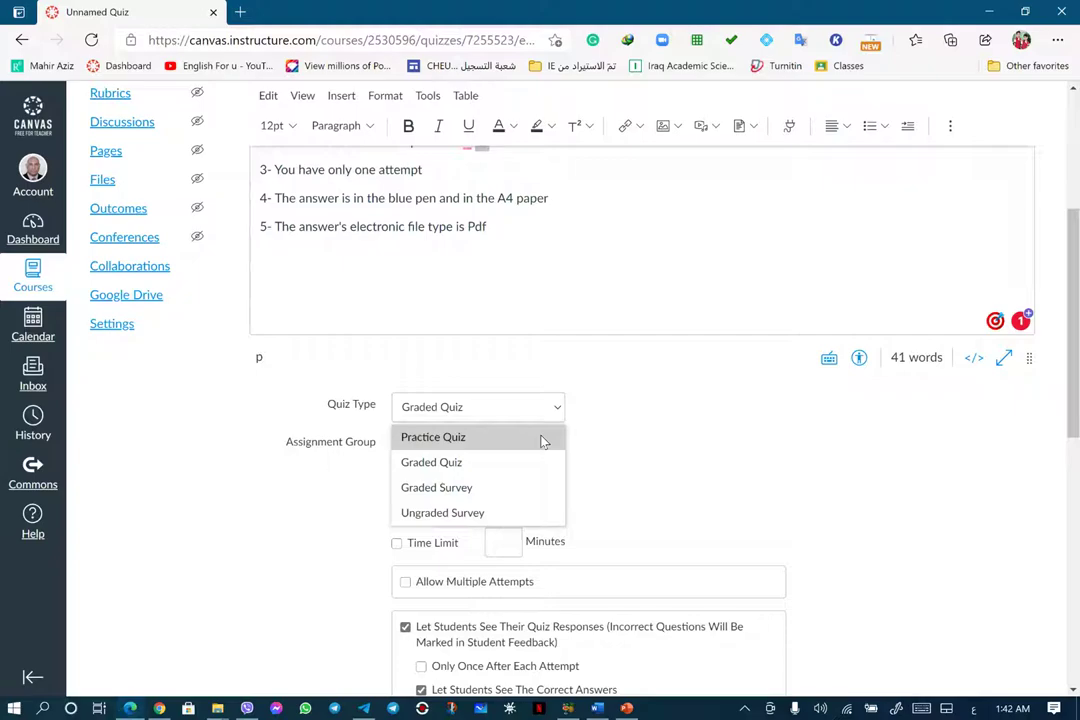
{"action": "left_click", "coordinate": [487, 462]}
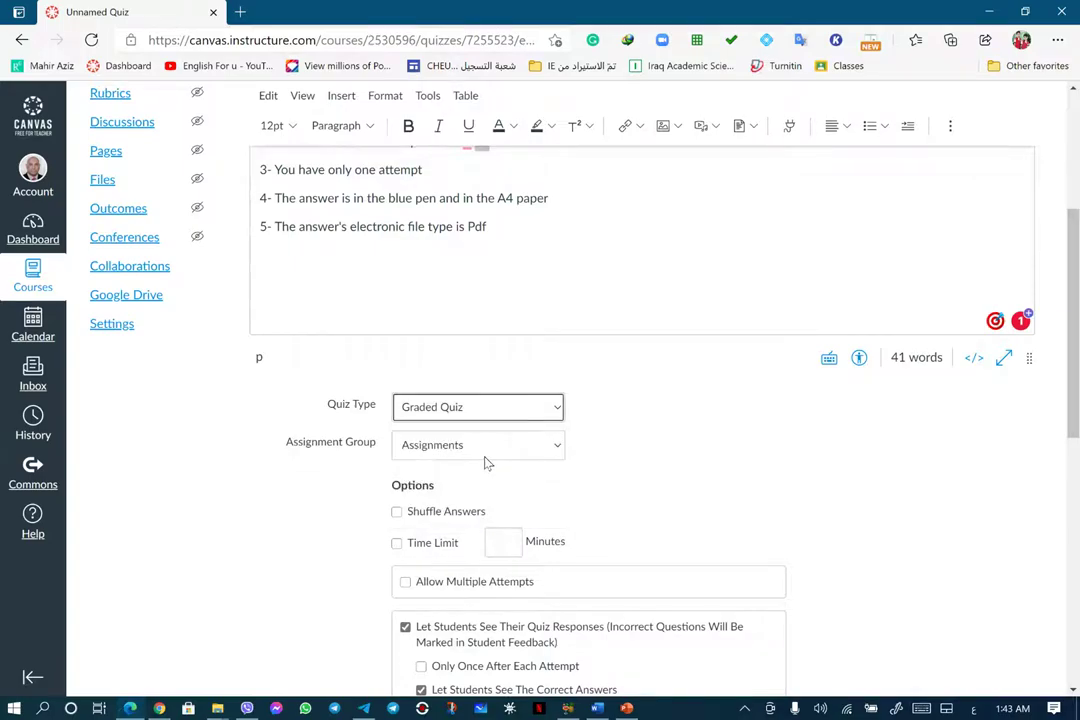
{"action": "left_click", "coordinate": [558, 446]}
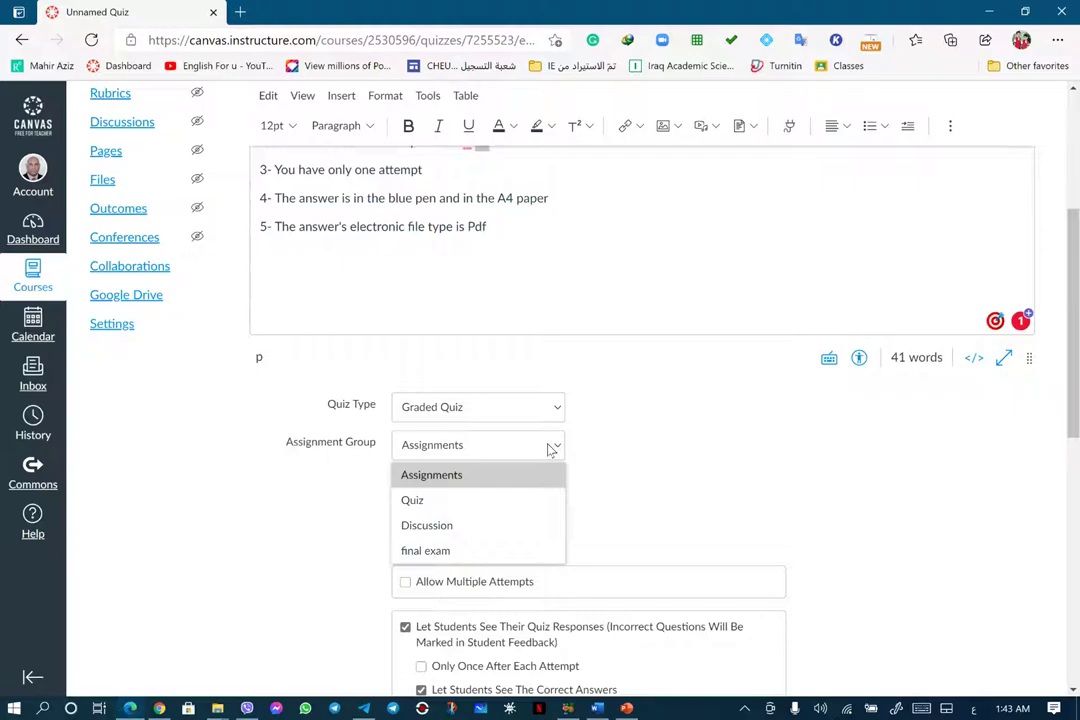
{"action": "left_click", "coordinate": [474, 508]}
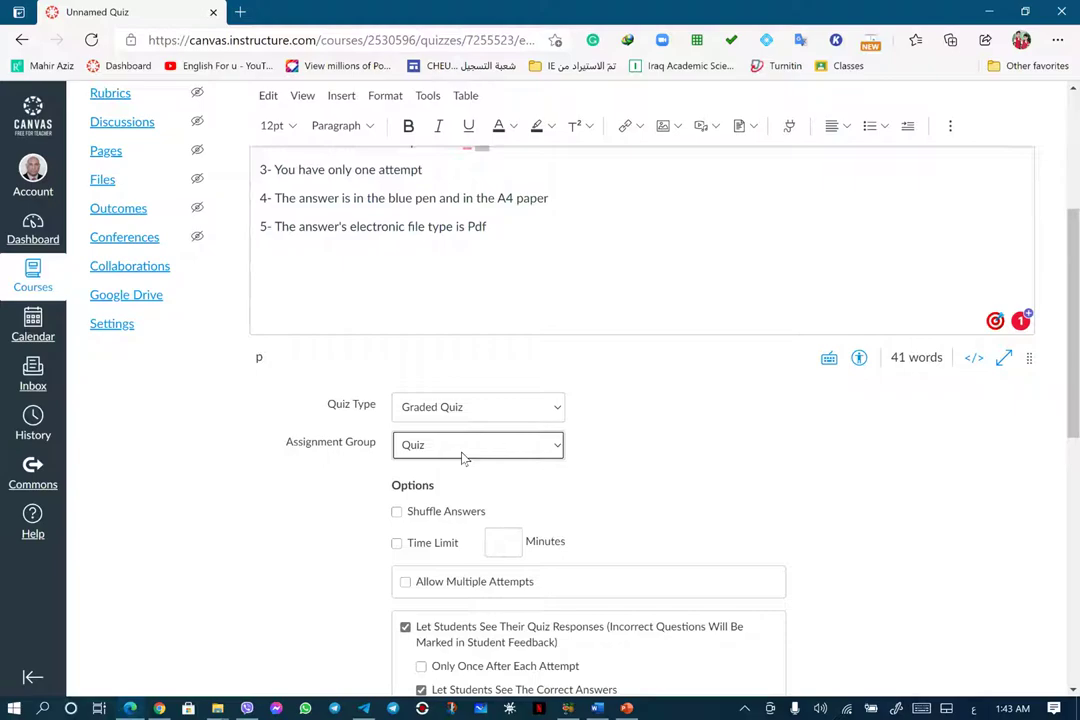
Enable shuffled answers and a time limit of 75 minutes for the quiz
{"action": "left_click", "coordinate": [397, 513]}
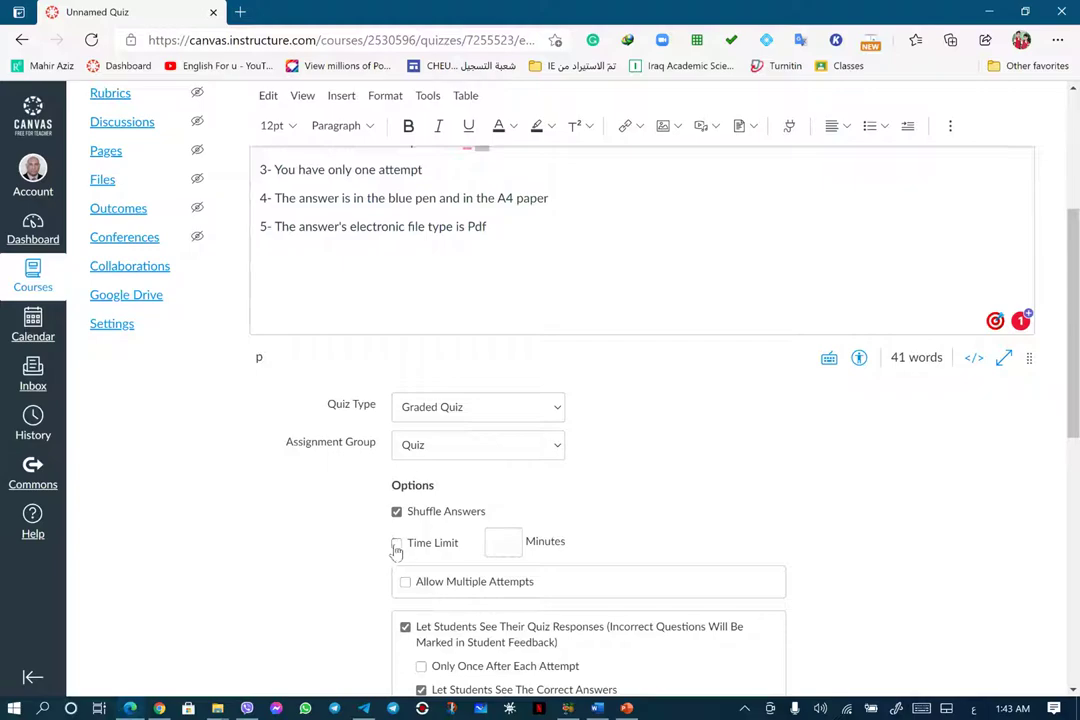
{"action": "left_click", "coordinate": [397, 545]}
{"action": "type", "text": "75"}
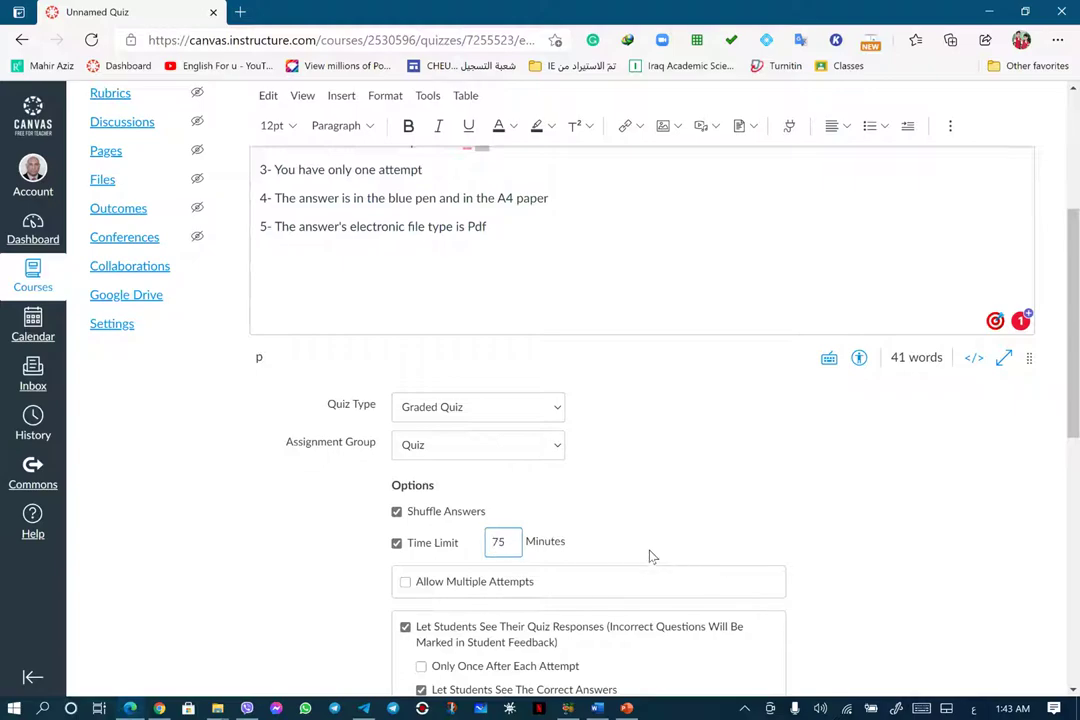
{"action": "left_click", "coordinate": [405, 582]}
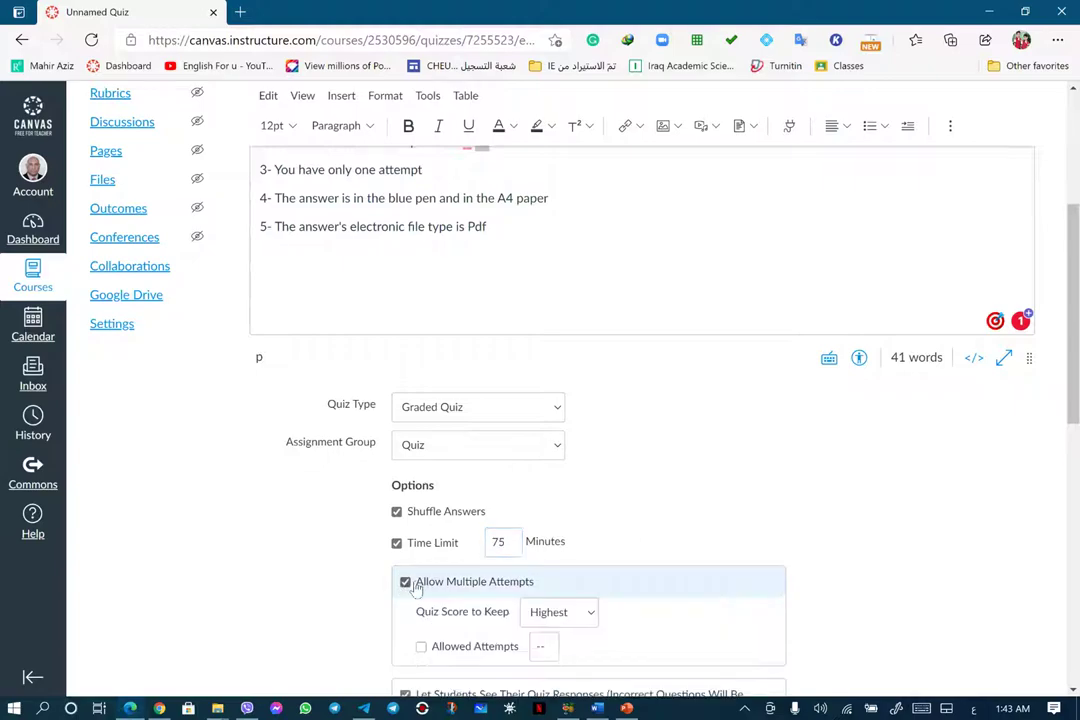
{"action": "scroll", "coordinate": [560, 524], "scroll_direction": "down", "scroll_amount": 3}
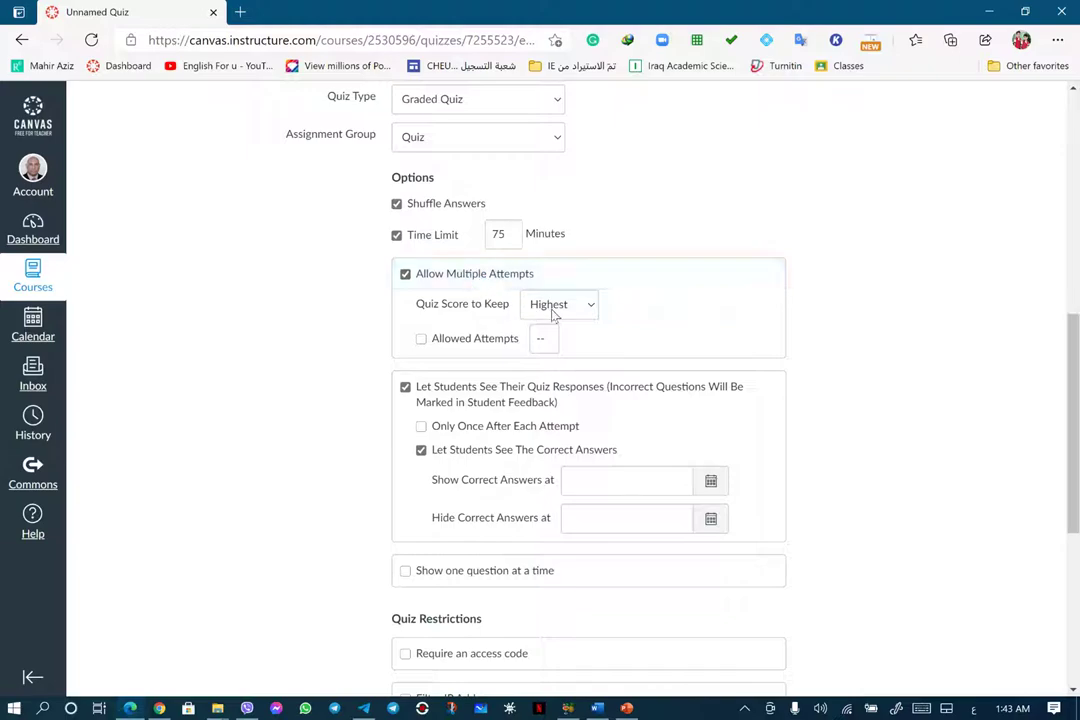
{"action": "left_click", "coordinate": [590, 308]}
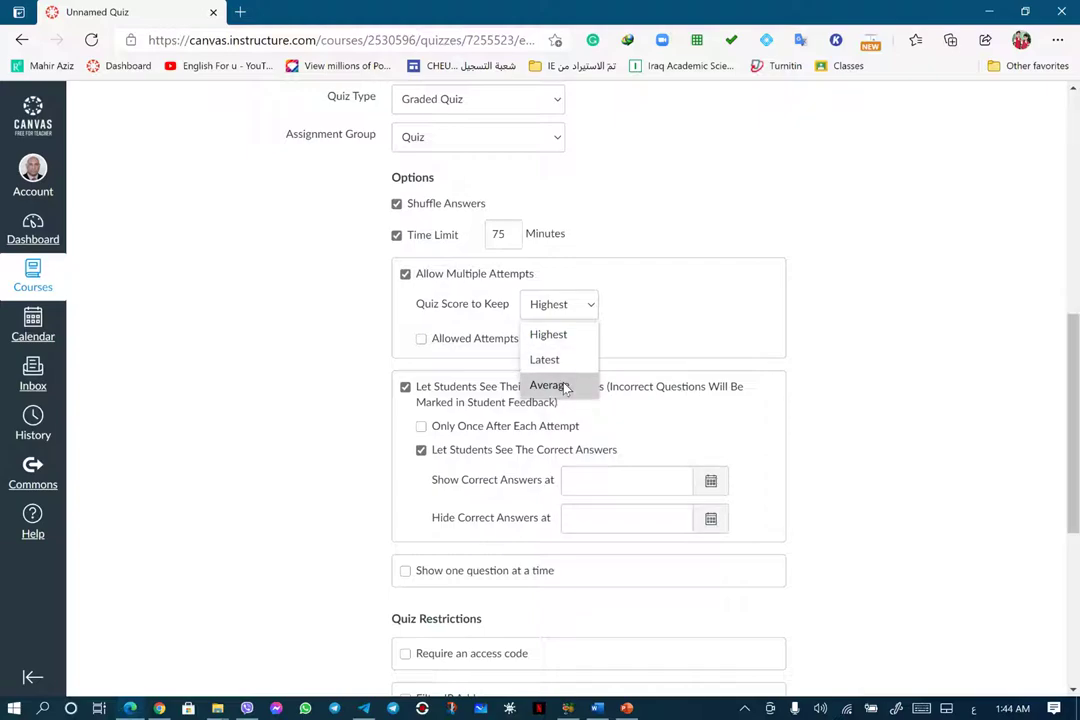
{"action": "left_click", "coordinate": [421, 340]}
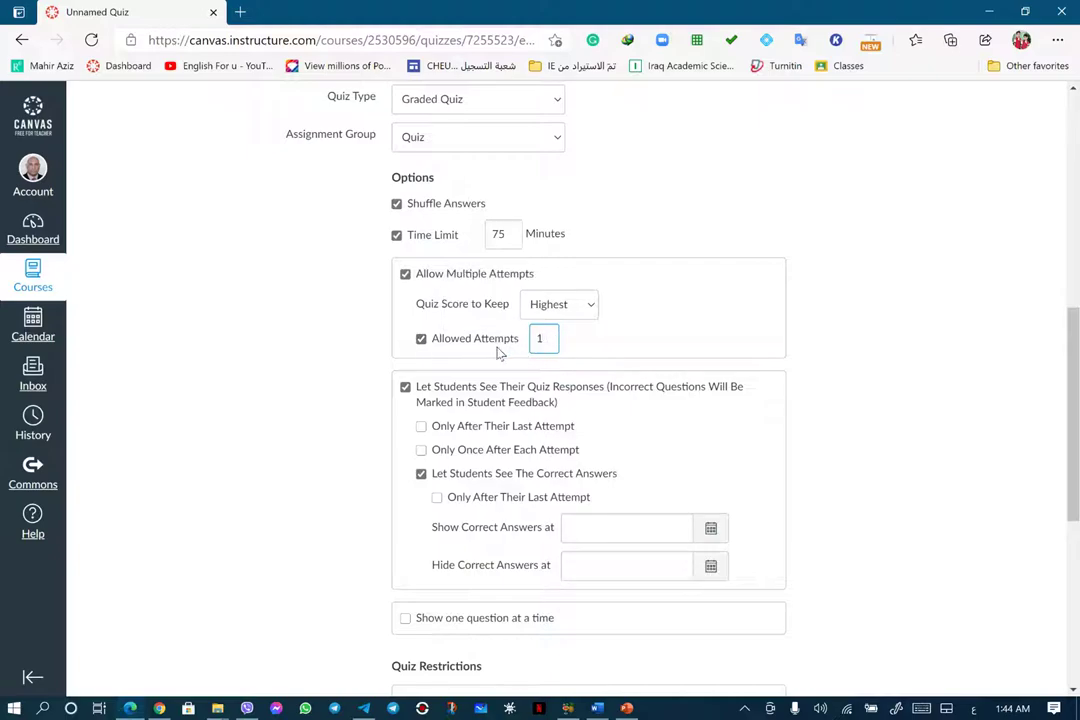
{"action": "left_click", "coordinate": [405, 275]}
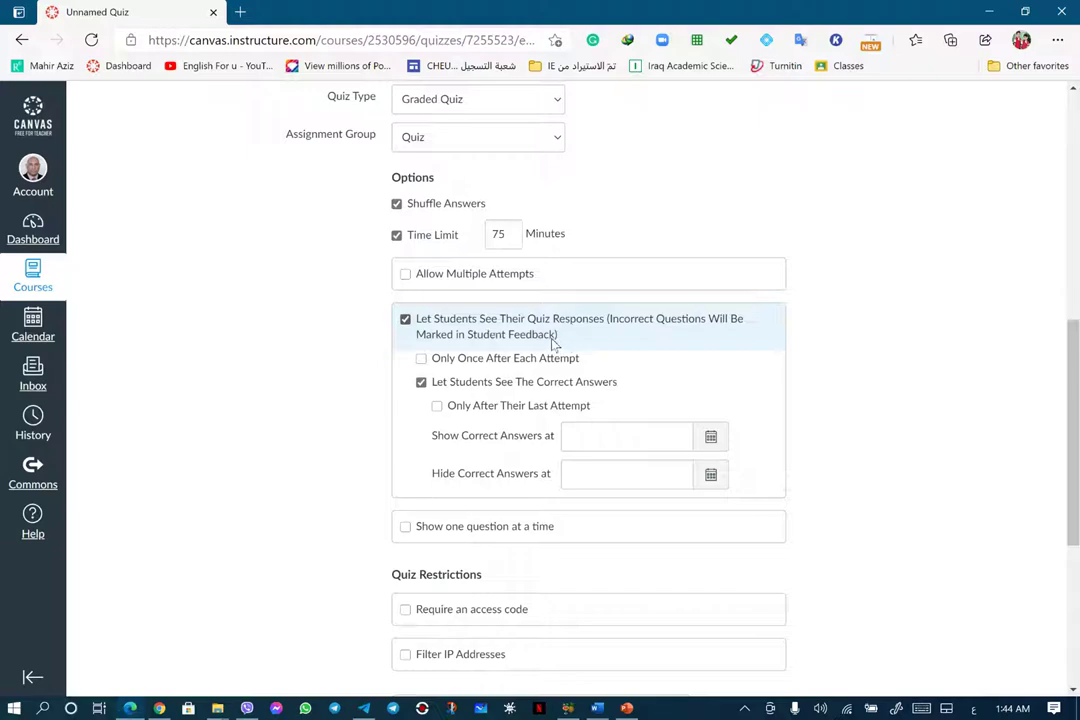
Disable the option that lets students see their quiz responses
{"action": "left_click", "coordinate": [406, 320]}
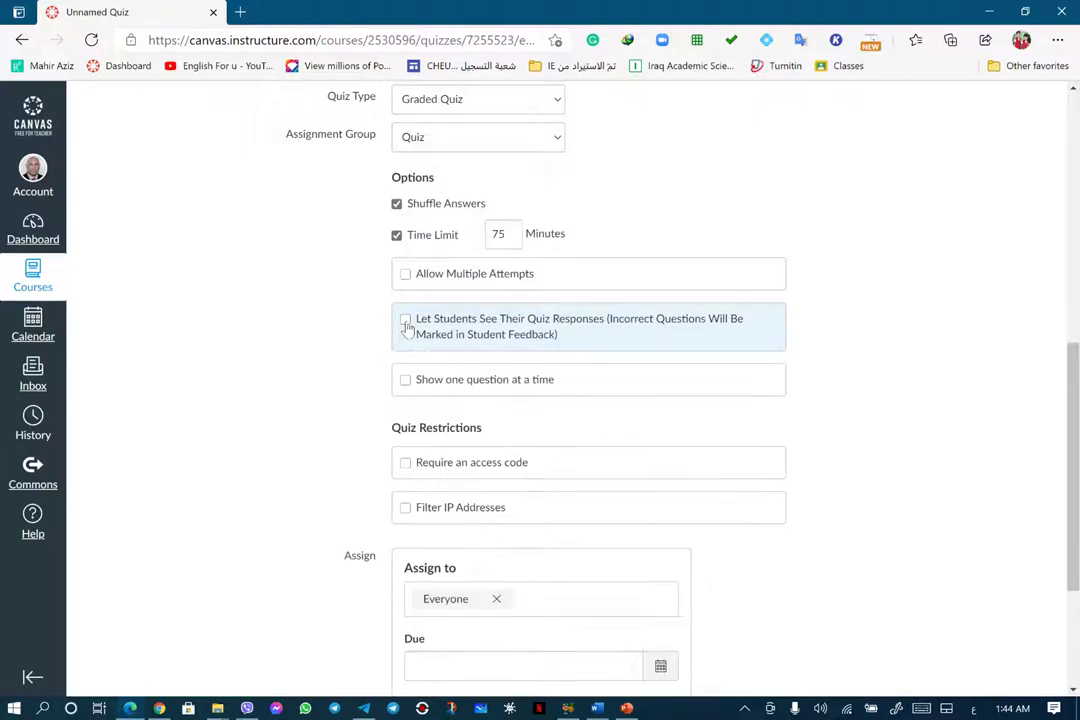
{"action": "left_click", "coordinate": [406, 320]}
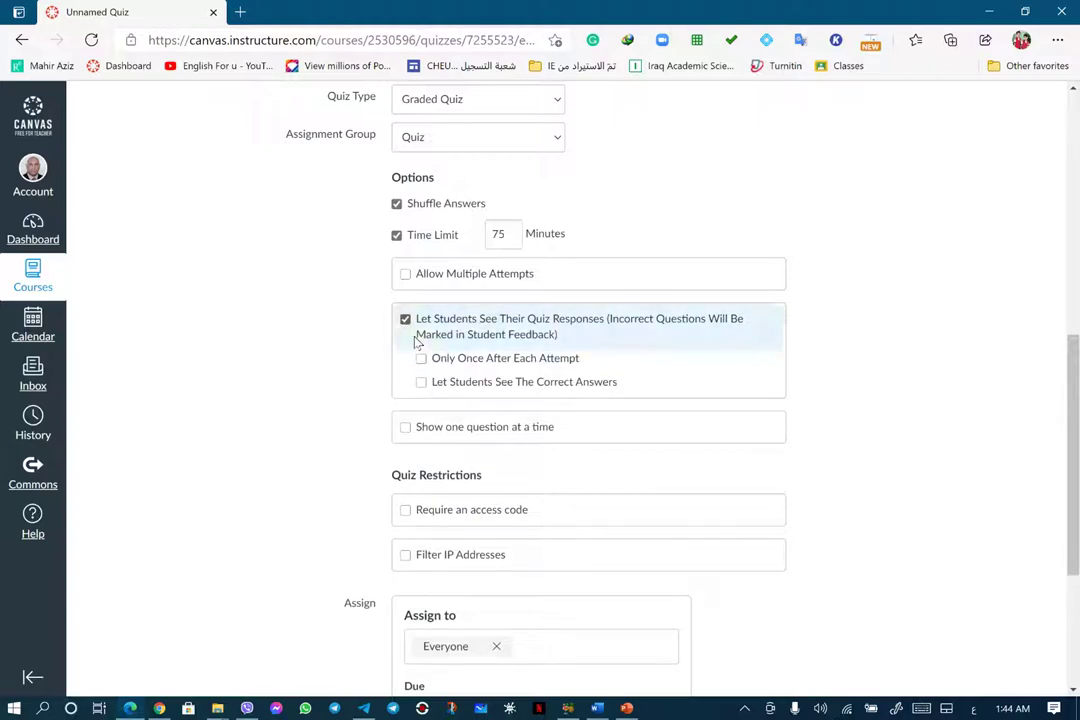
{"action": "left_click", "coordinate": [406, 322]}
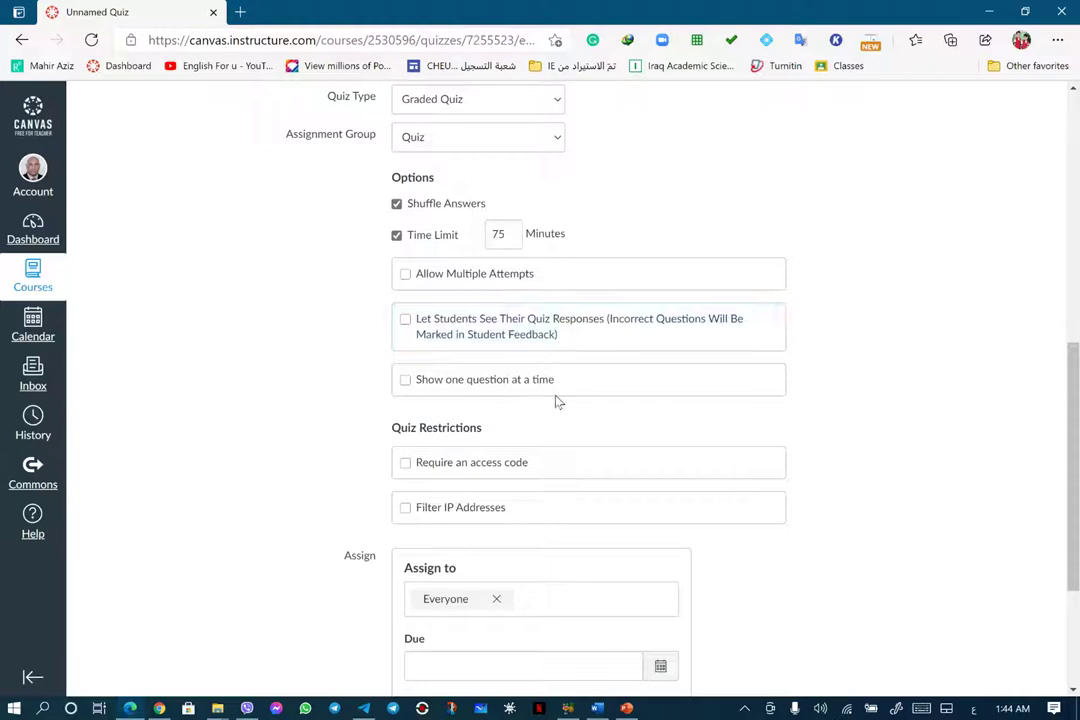
{"action": "left_click", "coordinate": [406, 382]}
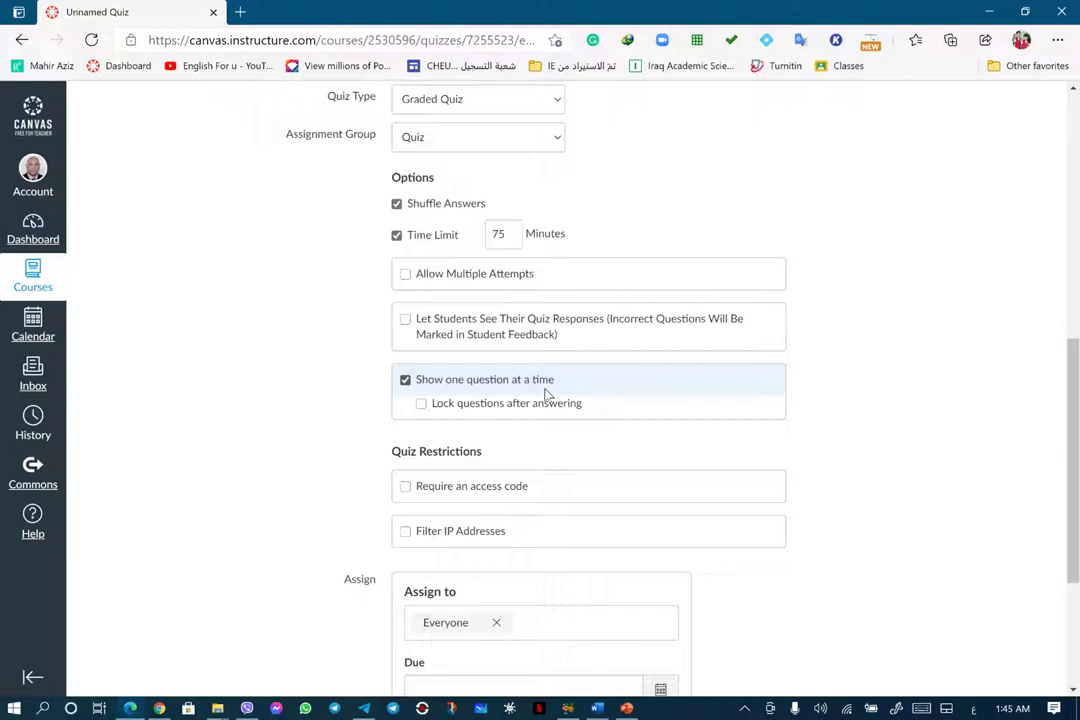
{"action": "left_click", "coordinate": [422, 406]}
{"action": "left_click", "coordinate": [421, 404]}
{"action": "left_click", "coordinate": [405, 380]}
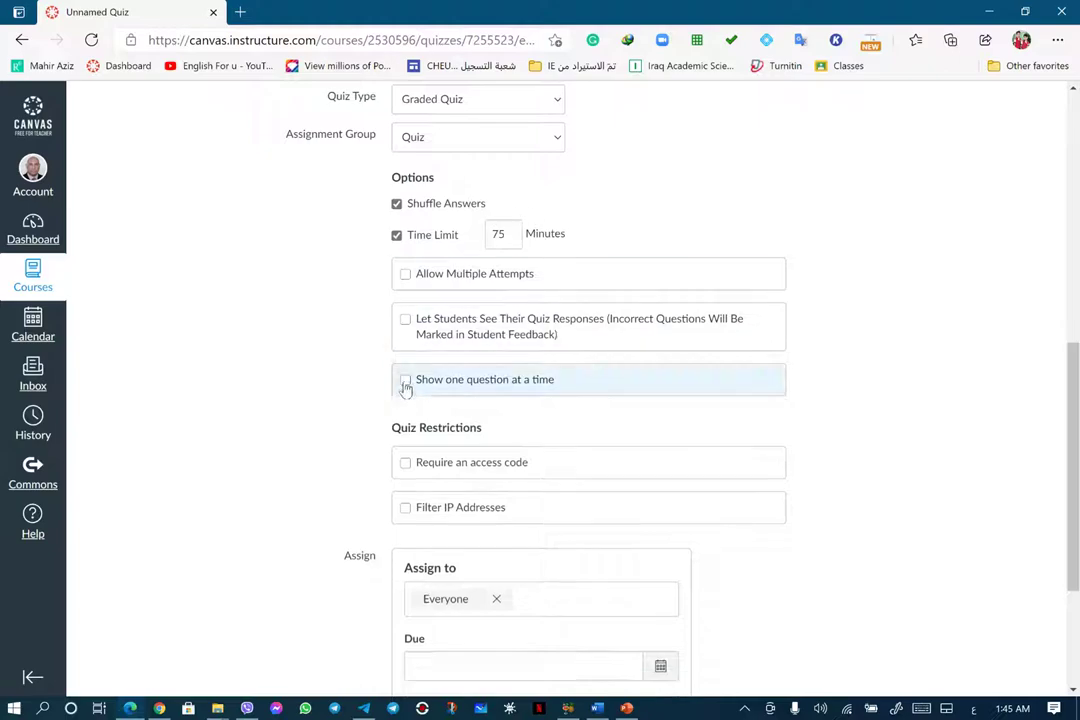
Review the course sections and students the quiz can be assigned to, leaving it assigned to Everyone
{"action": "scroll", "coordinate": [525, 425], "scroll_direction": "down", "scroll_amount": 3}
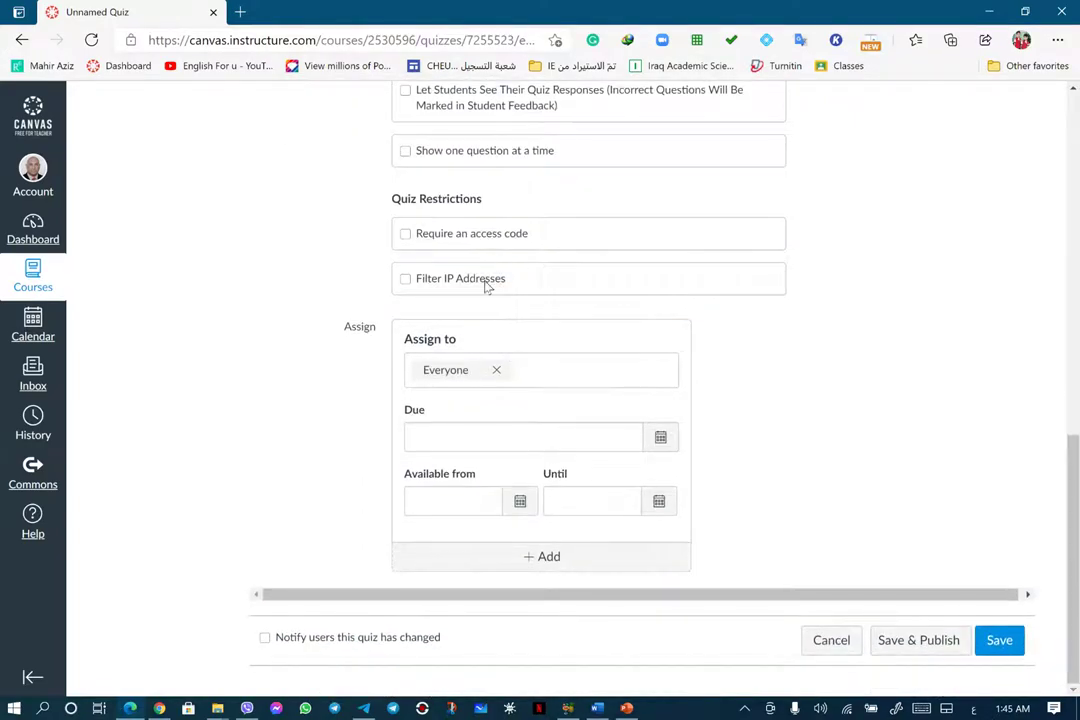
{"action": "left_click", "coordinate": [423, 371]}
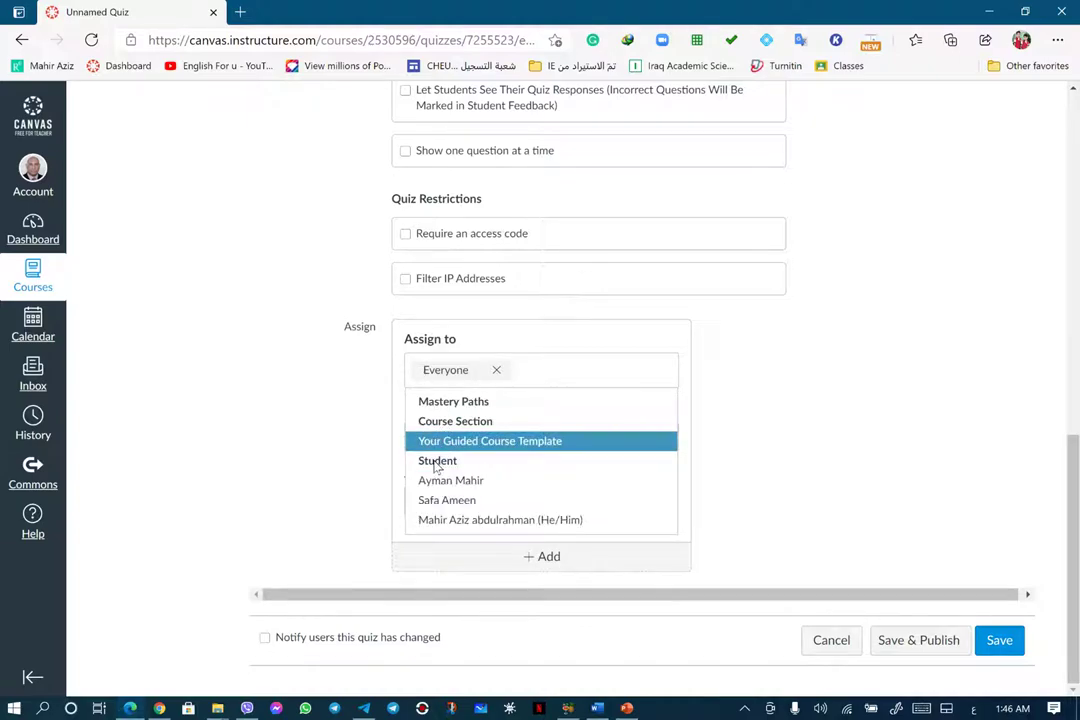
{"action": "mouse_move", "coordinate": [436, 467]}
{"action": "left_click", "coordinate": [350, 393]}
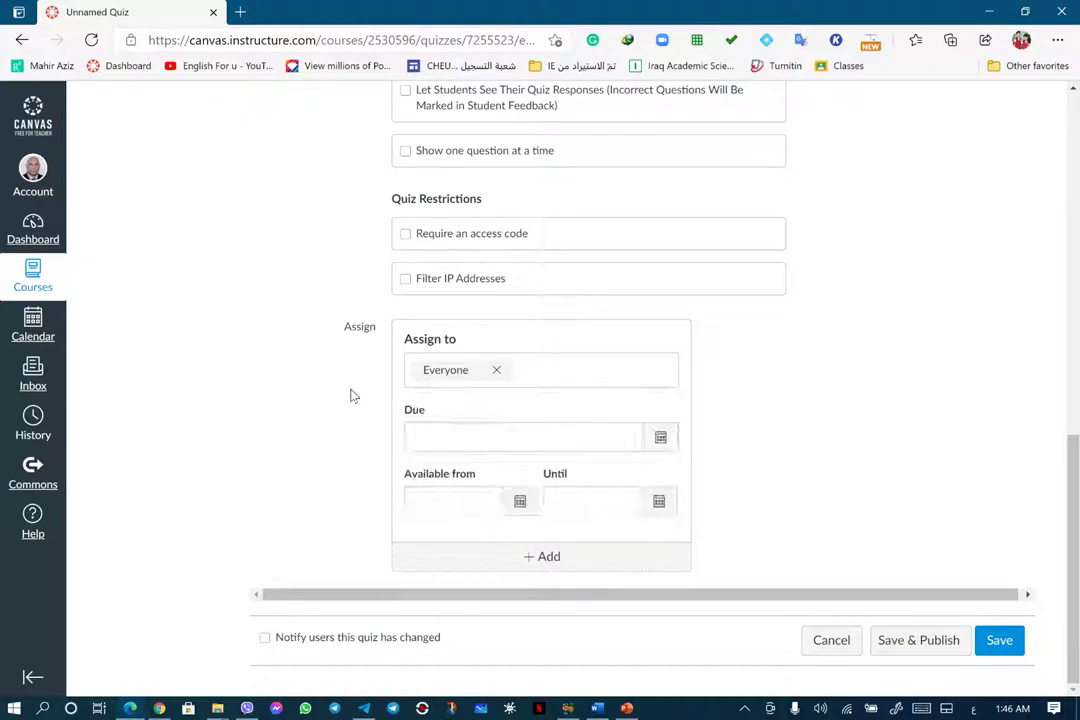
{"action": "left_click", "coordinate": [451, 374]}
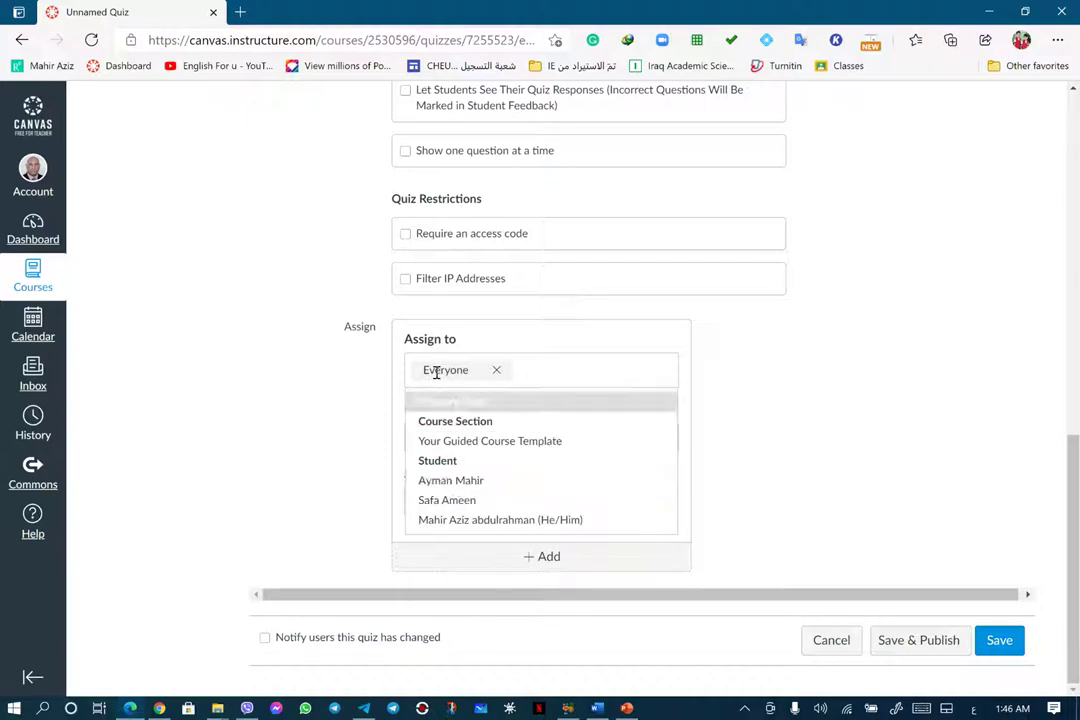
{"action": "left_click", "coordinate": [354, 378]}
Make the quiz available from March 6, 2021 at 1:55 am
{"action": "left_click", "coordinate": [468, 436]}
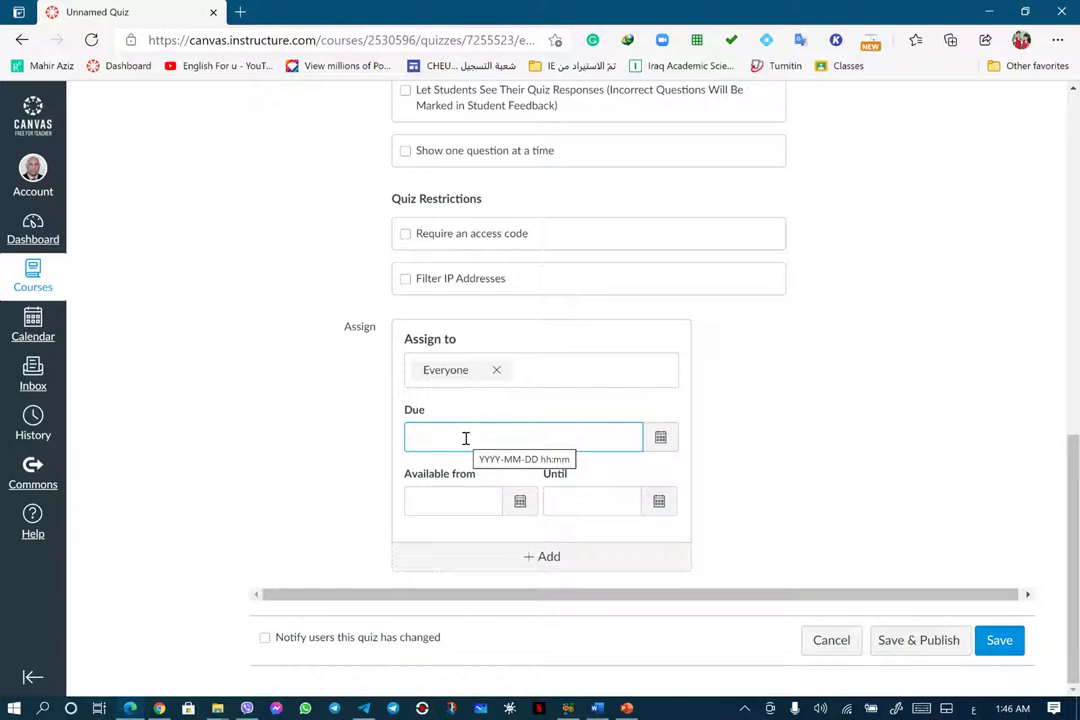
{"action": "left_click", "coordinate": [459, 503]}
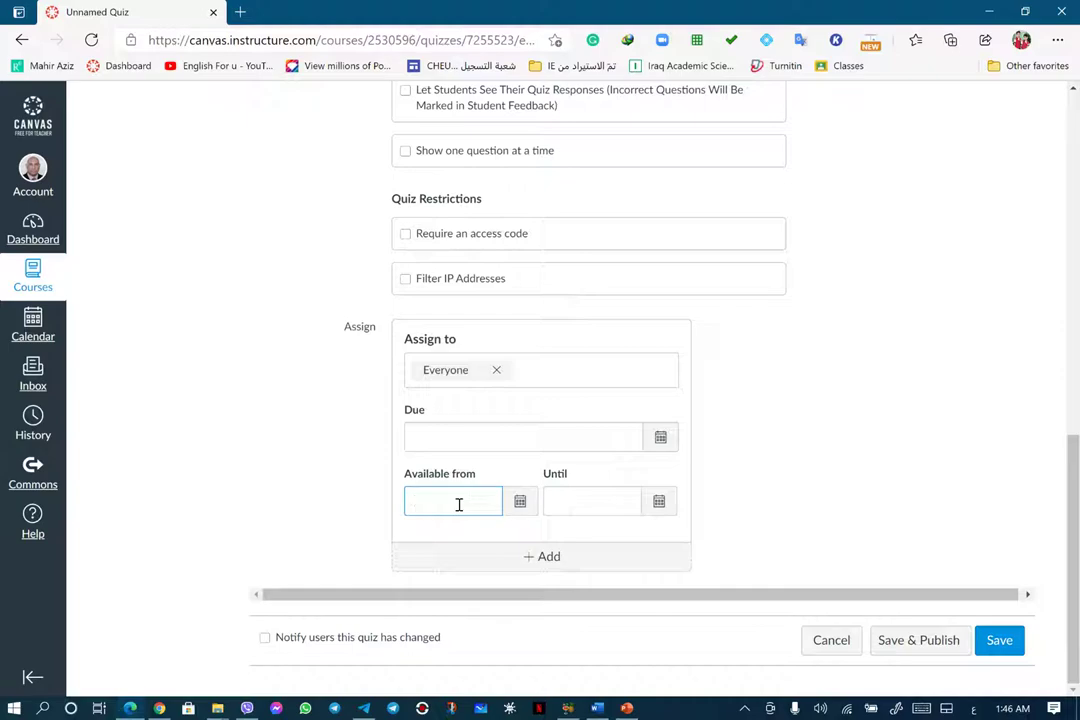
{"action": "left_click", "coordinate": [518, 503]}
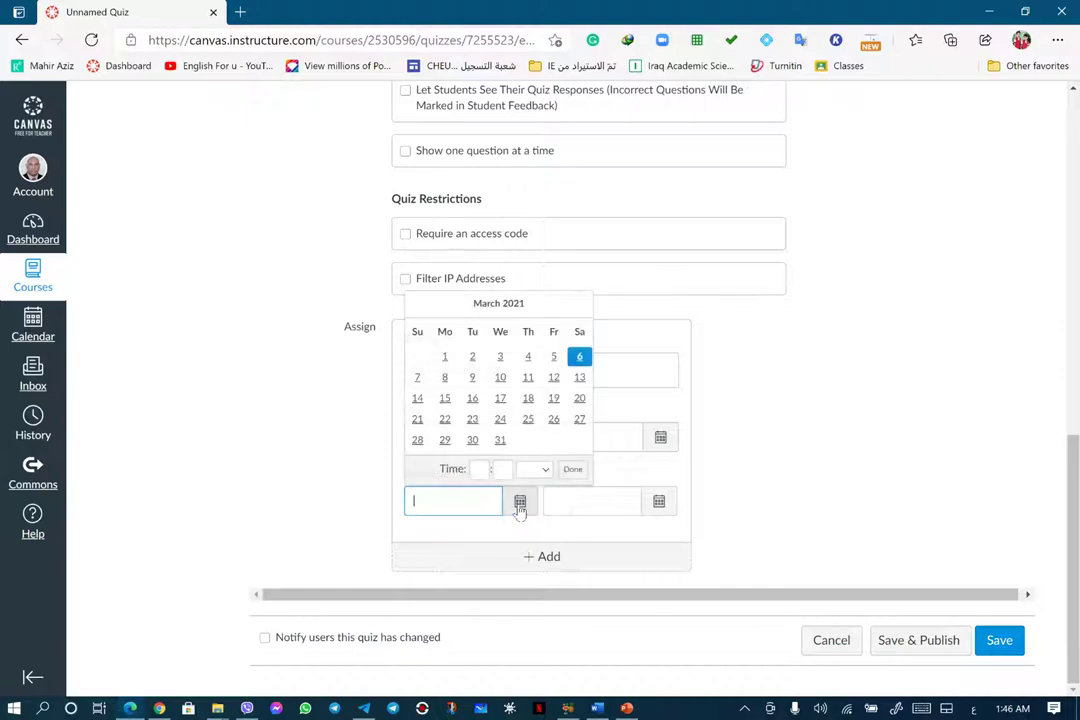
{"action": "left_click", "coordinate": [478, 471]}
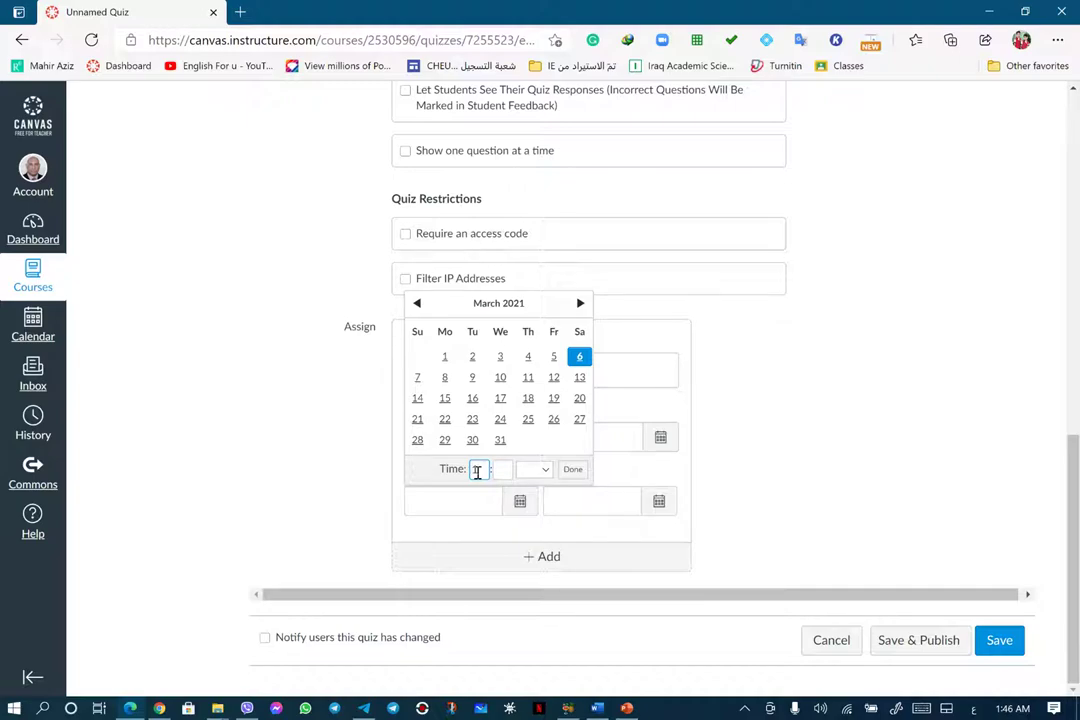
{"action": "type", "text": "1"}
{"action": "left_click", "coordinate": [503, 469]}
{"action": "type", "text": "55"}
{"action": "left_click", "coordinate": [545, 470]}
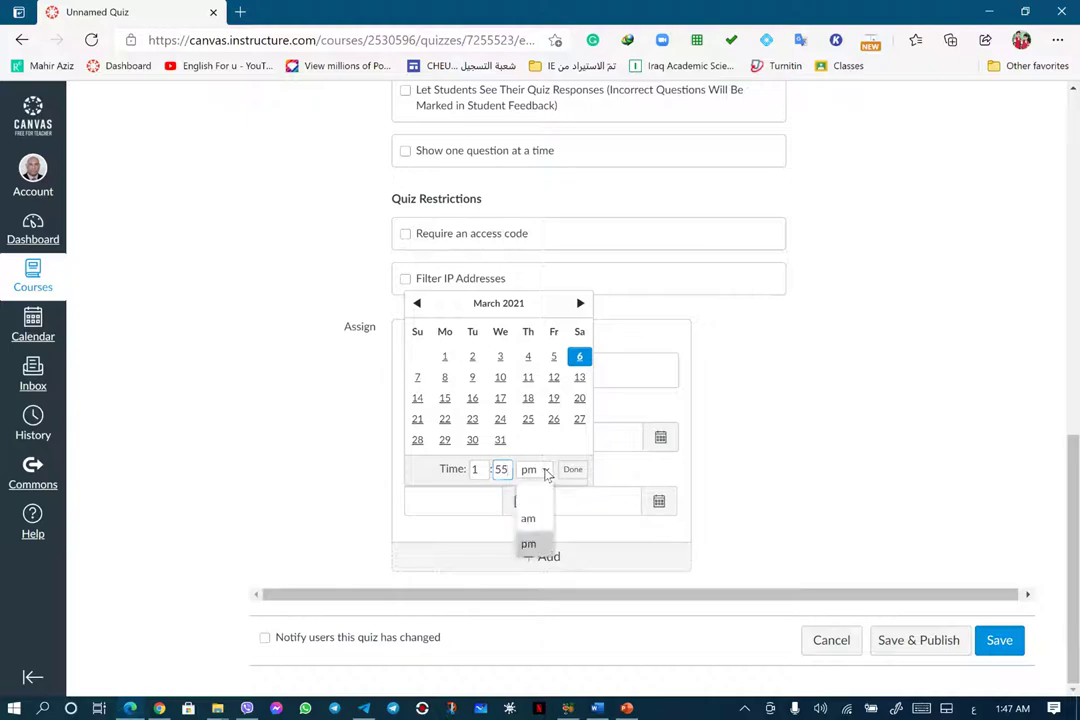
{"action": "left_click", "coordinate": [528, 518]}
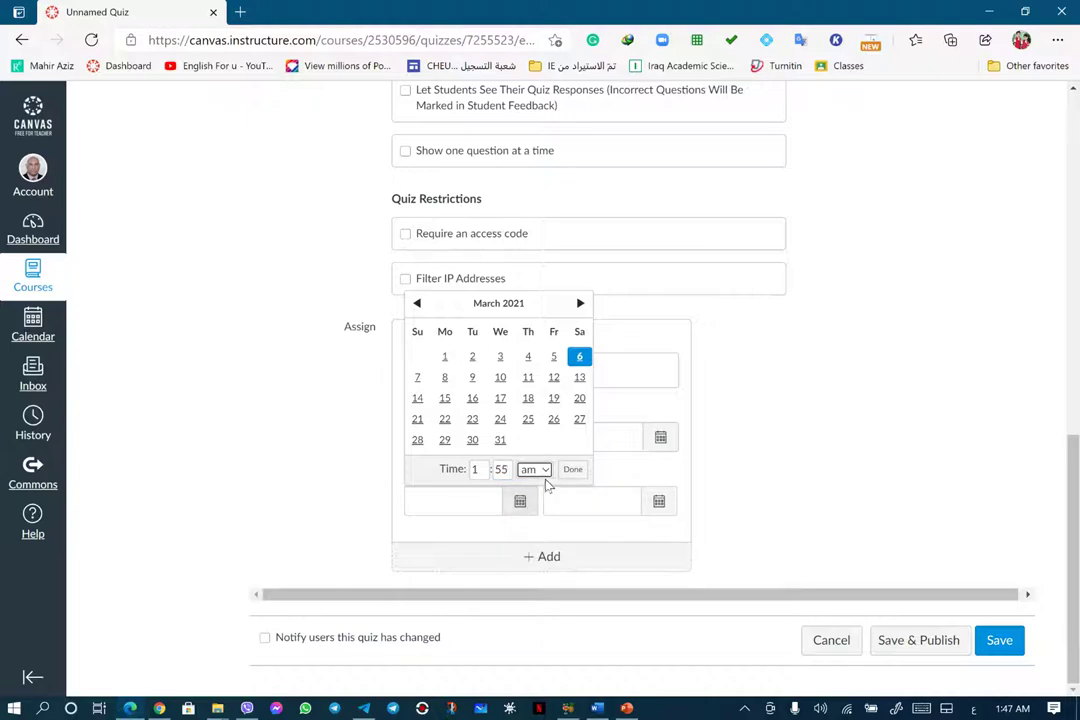
{"action": "left_click", "coordinate": [572, 469]}
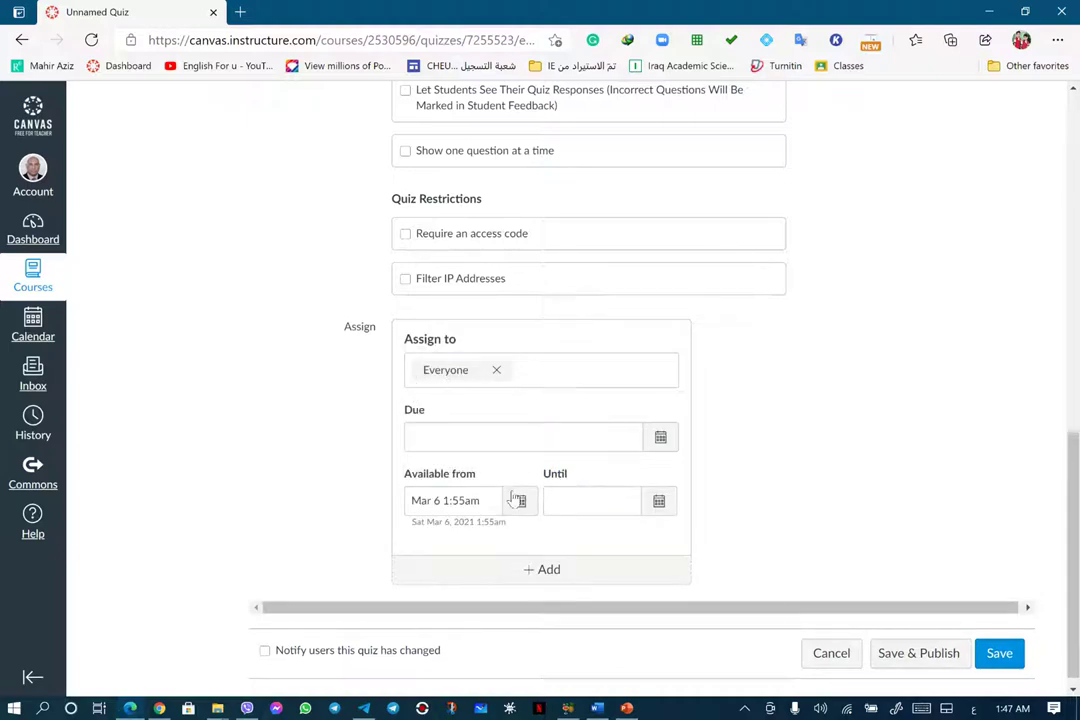
Set the quiz's due date to March 6, 2021 at 1:40 am
{"action": "left_click", "coordinate": [506, 436]}
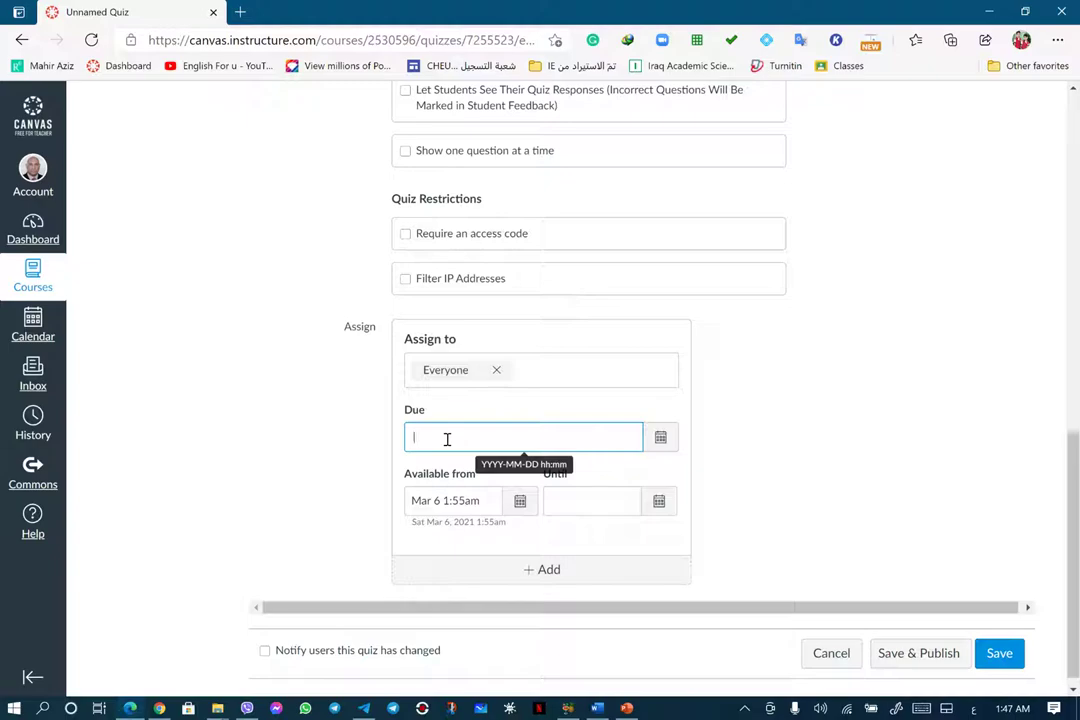
{"action": "left_click", "coordinate": [661, 441]}
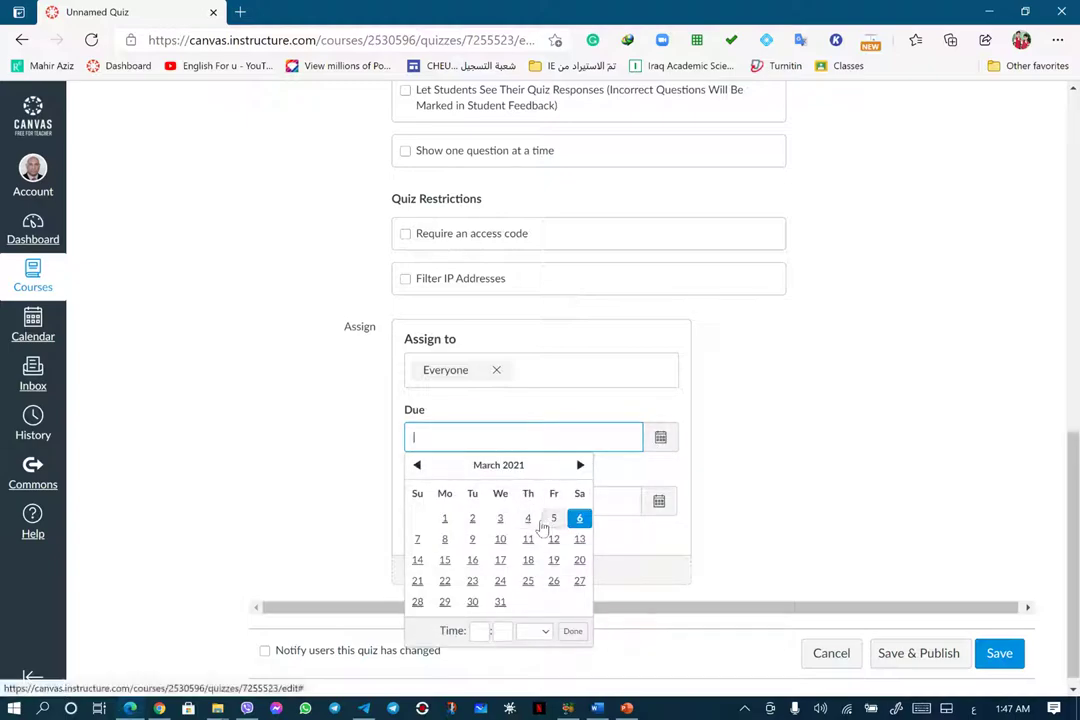
{"action": "left_click", "coordinate": [445, 520]}
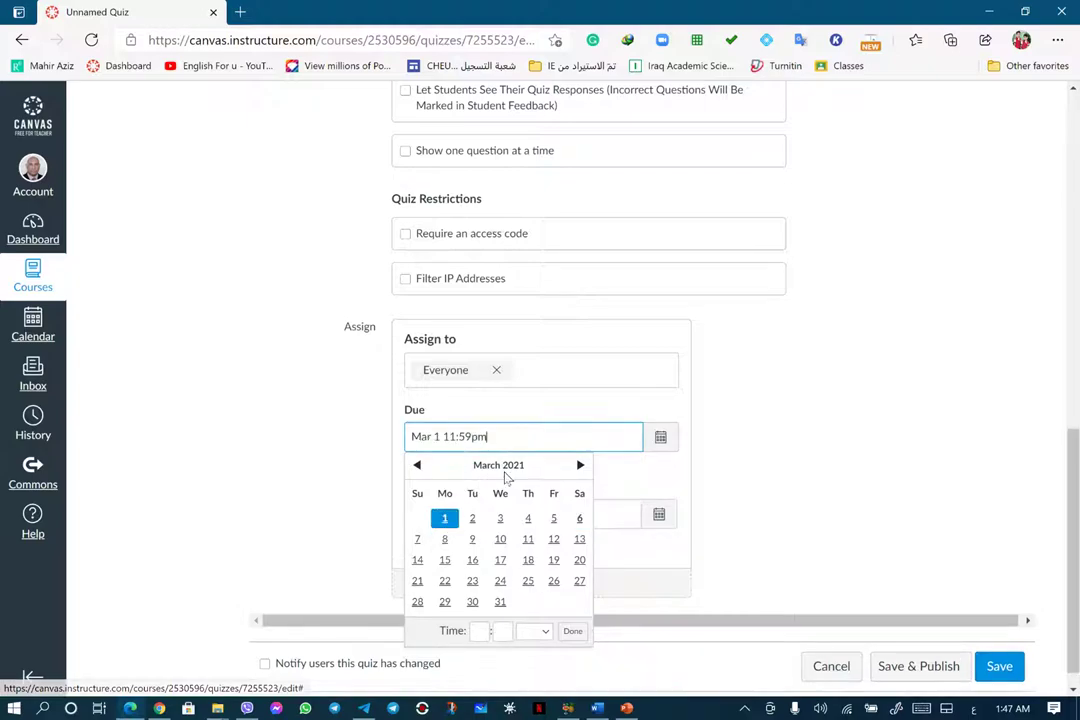
{"action": "left_click", "coordinate": [488, 630]}
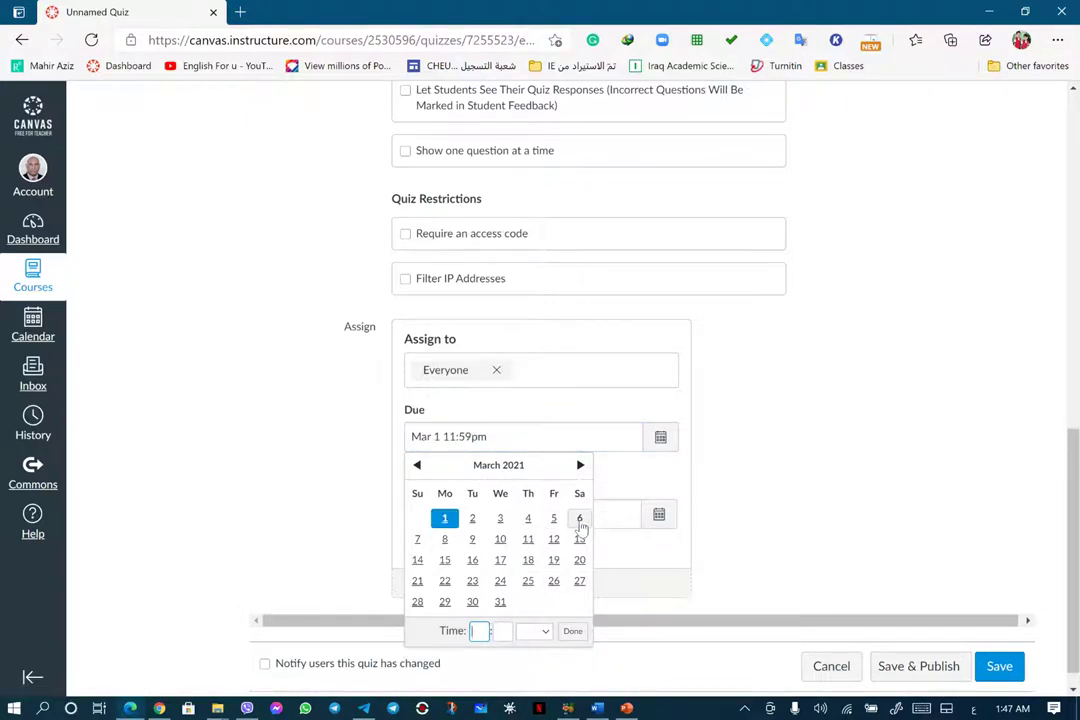
{"action": "left_click", "coordinate": [579, 518]}
{"action": "double_click", "coordinate": [477, 631]}
{"action": "type", "text": "1"}
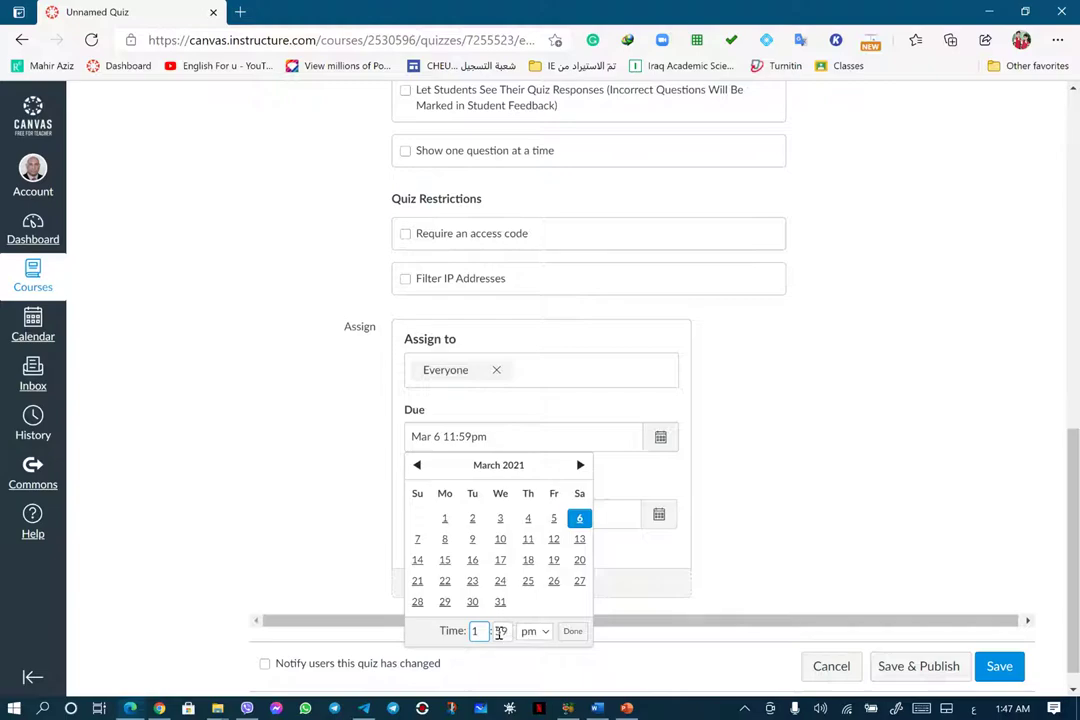
{"action": "double_click", "coordinate": [500, 631]}
{"action": "type", "text": "4"}
{"action": "left_click", "coordinate": [535, 631]}
{"action": "left_click", "coordinate": [529, 583]}
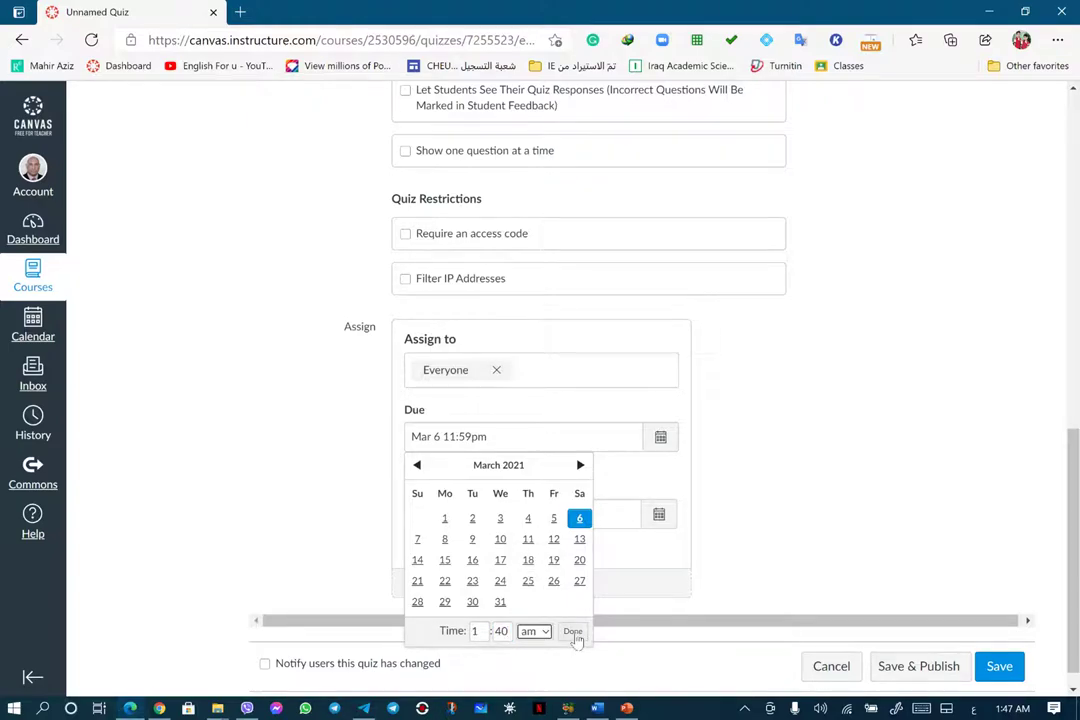
{"action": "left_click", "coordinate": [572, 631]}
Copy the due date and time into the Until date and try to save and publish the quiz
{"action": "left_click_drag", "start_coordinate": [494, 438], "coordinate": [412, 436]}
{"action": "right_click", "coordinate": [435, 437]}
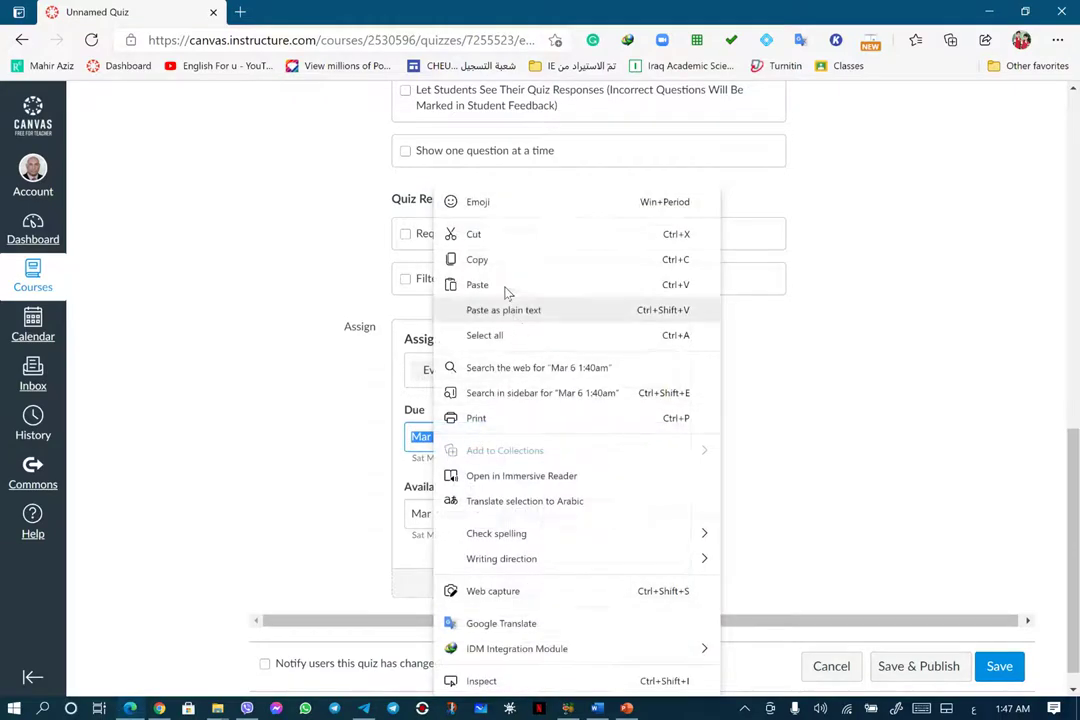
{"action": "left_click", "coordinate": [503, 259]}
{"action": "left_click", "coordinate": [571, 512]}
{"action": "right_click", "coordinate": [571, 513]}
{"action": "left_click", "coordinate": [628, 258]}
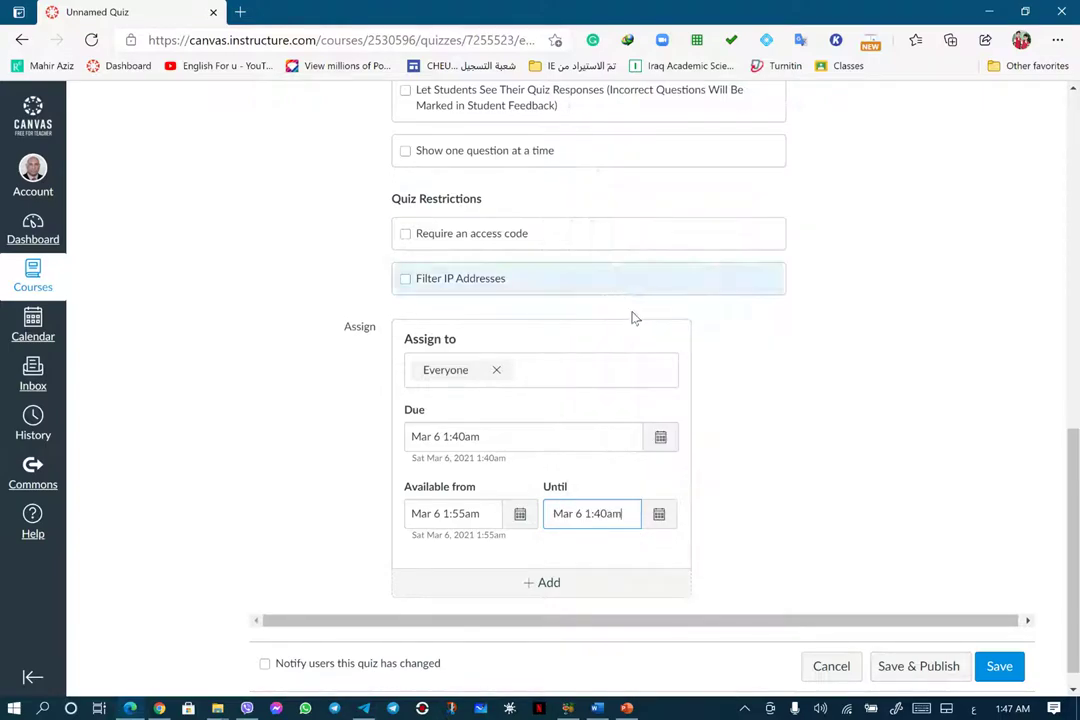
{"action": "left_click", "coordinate": [943, 670]}
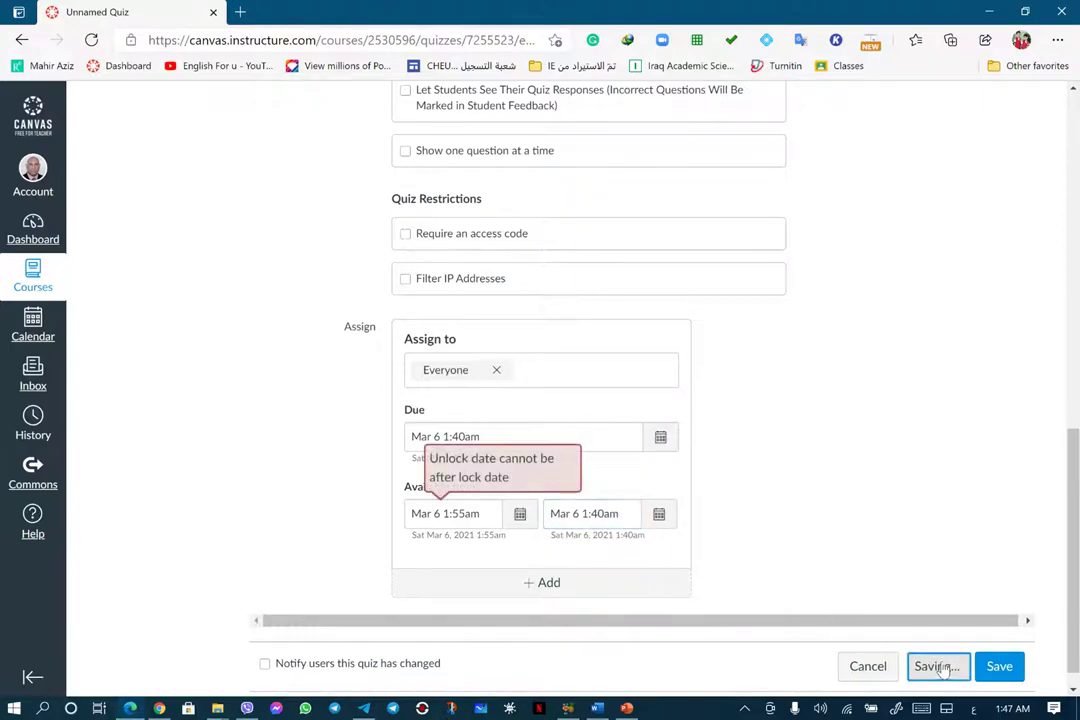
Change the quiz's due time on March 6 to 2:40 am
{"action": "left_click", "coordinate": [487, 516]}
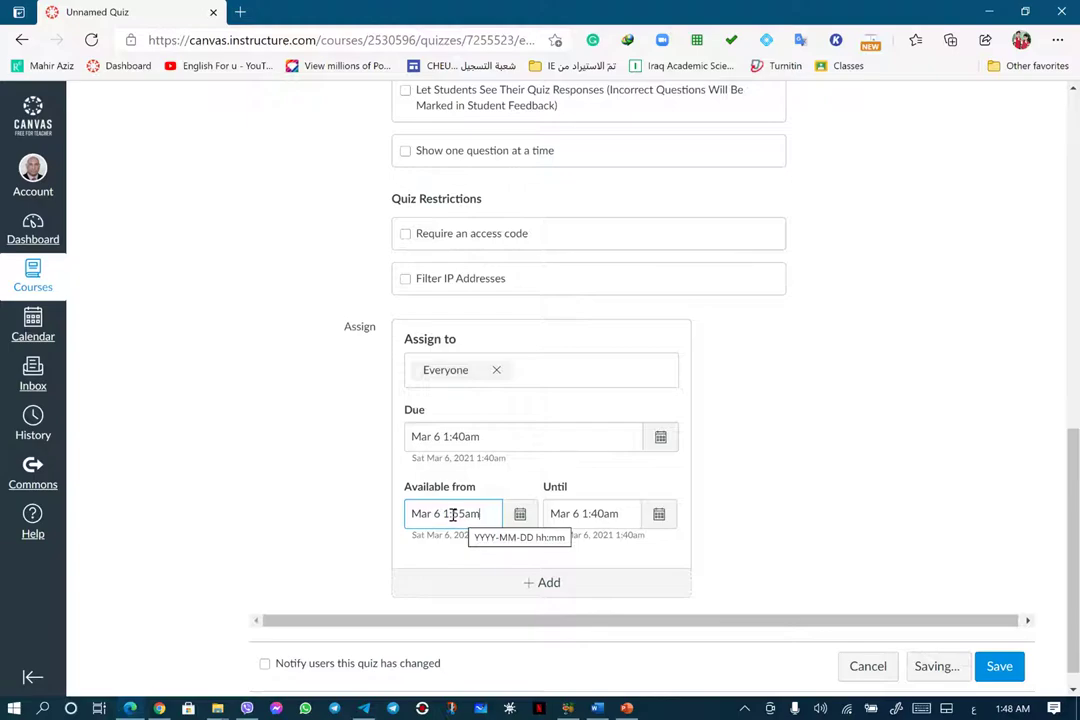
{"action": "left_click", "coordinate": [584, 513]}
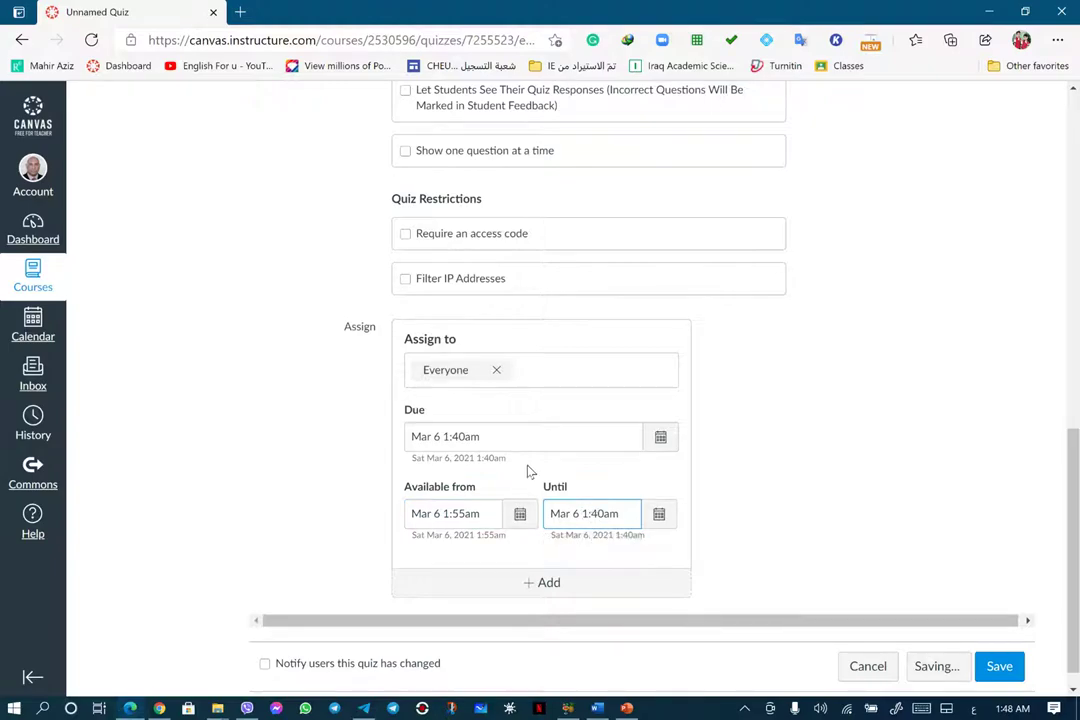
{"action": "left_click", "coordinate": [661, 438]}
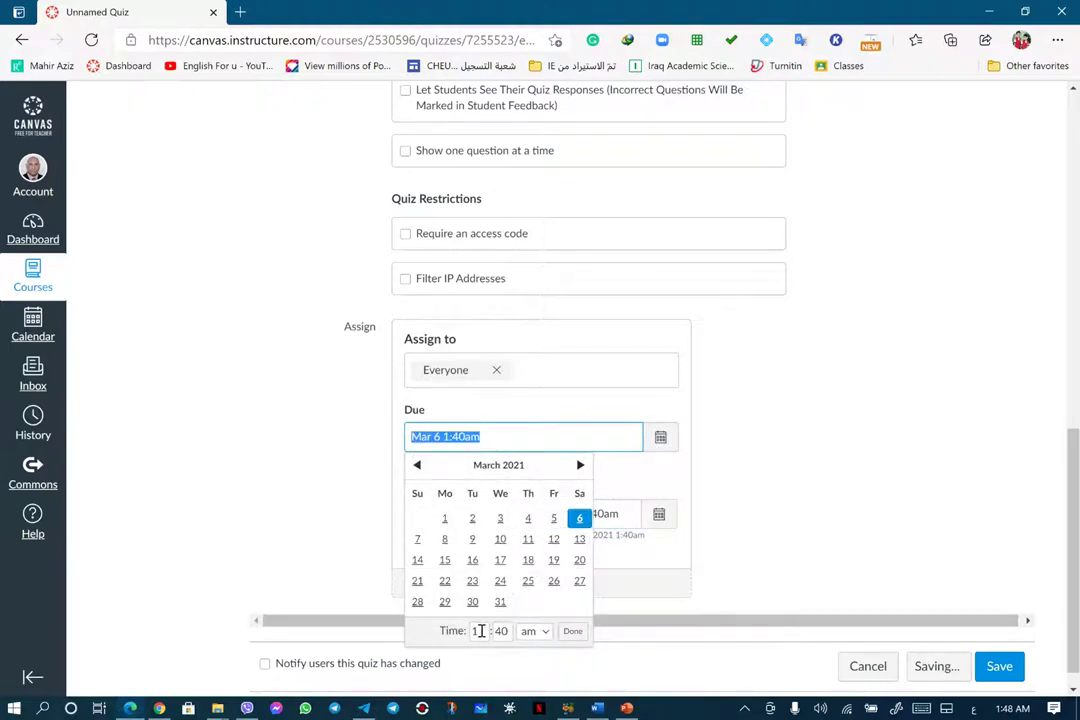
{"action": "left_click", "coordinate": [474, 631]}
{"action": "type", "text": "2"}
{"action": "left_click", "coordinate": [572, 631]}
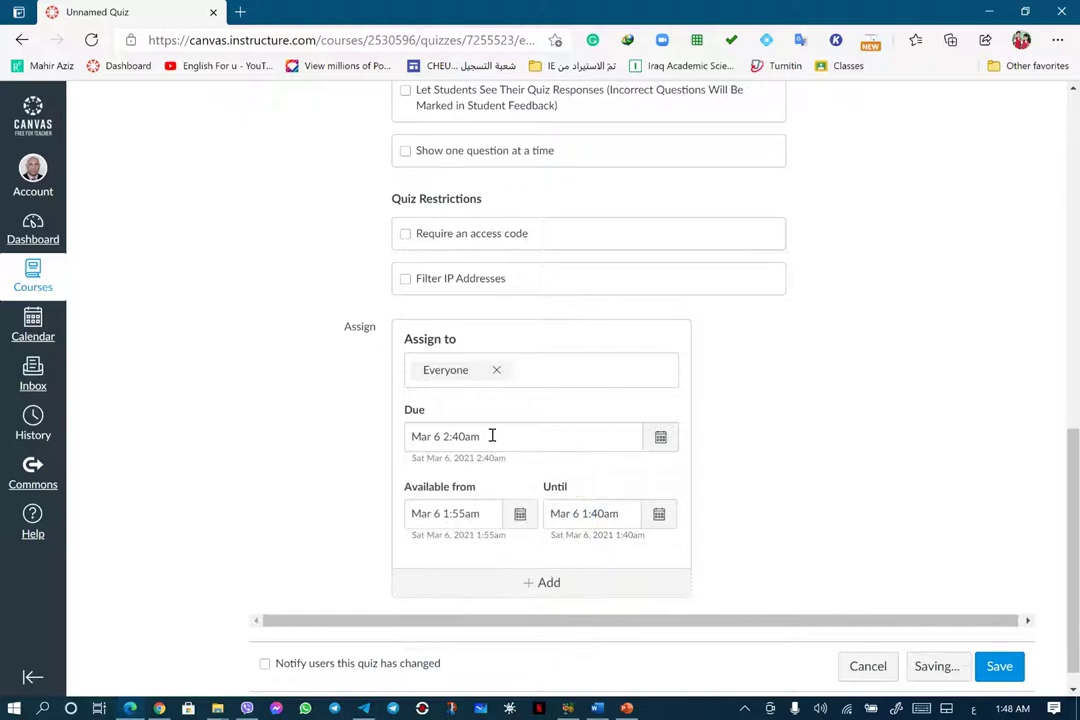
Replace the Until date with a copy of the due date, Mar 6 2:40am, and save and publish the quiz
{"action": "left_click_drag", "start_coordinate": [489, 437], "coordinate": [412, 436]}
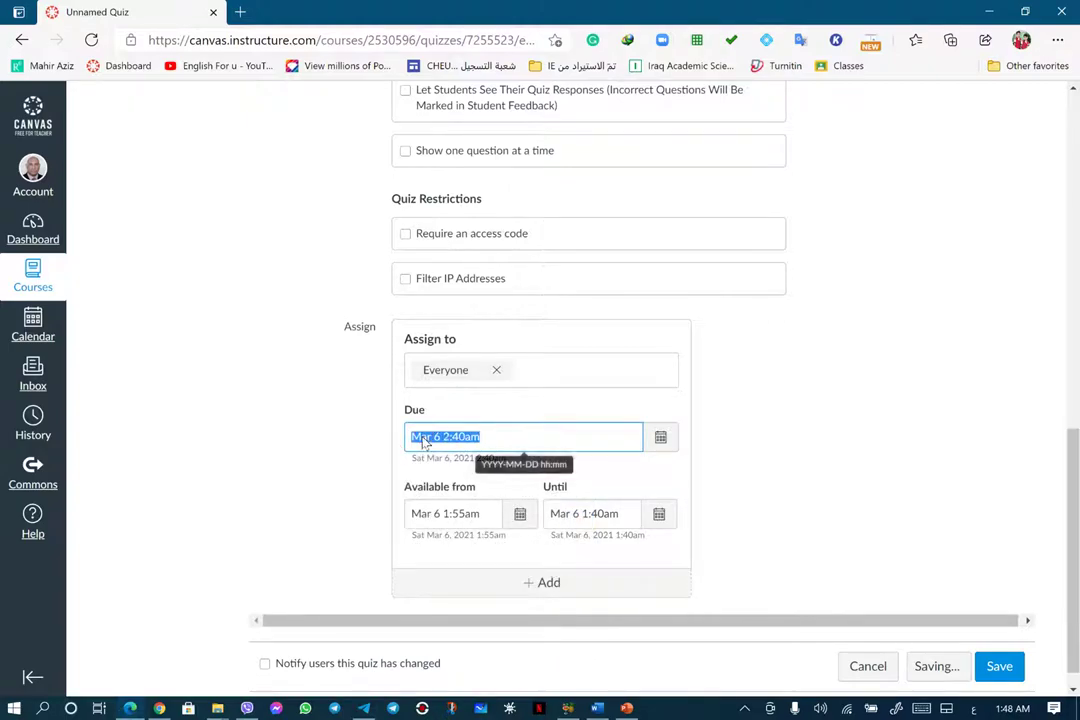
{"action": "right_click", "coordinate": [424, 441]}
{"action": "left_click", "coordinate": [504, 263]}
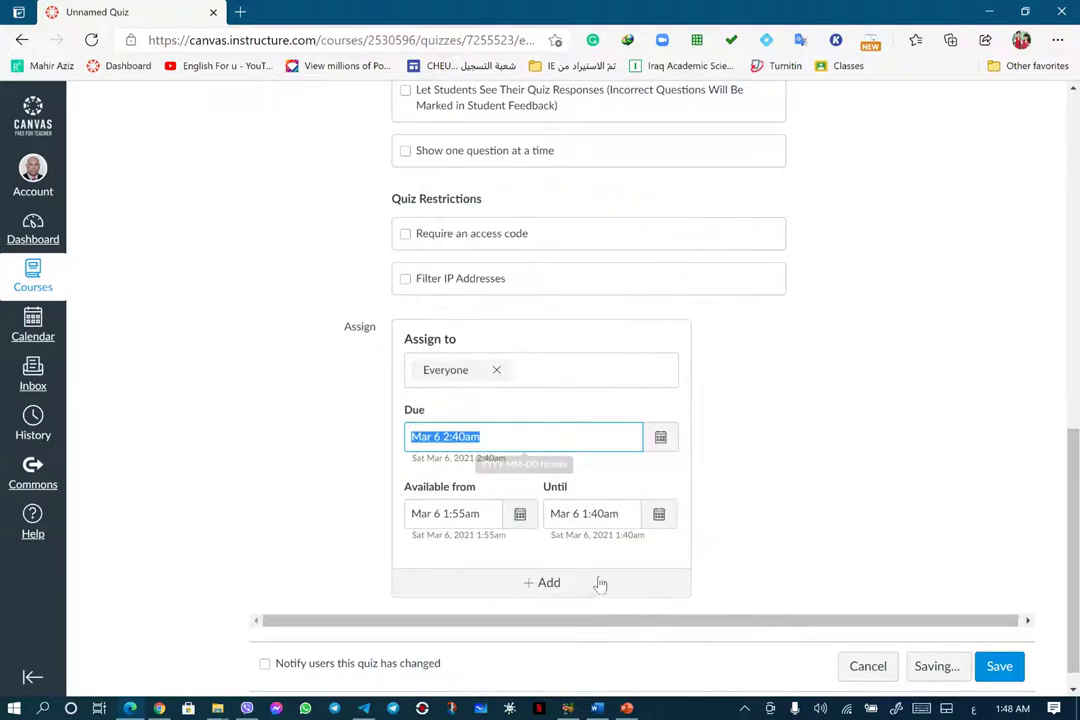
{"action": "triple_click", "coordinate": [624, 514]}
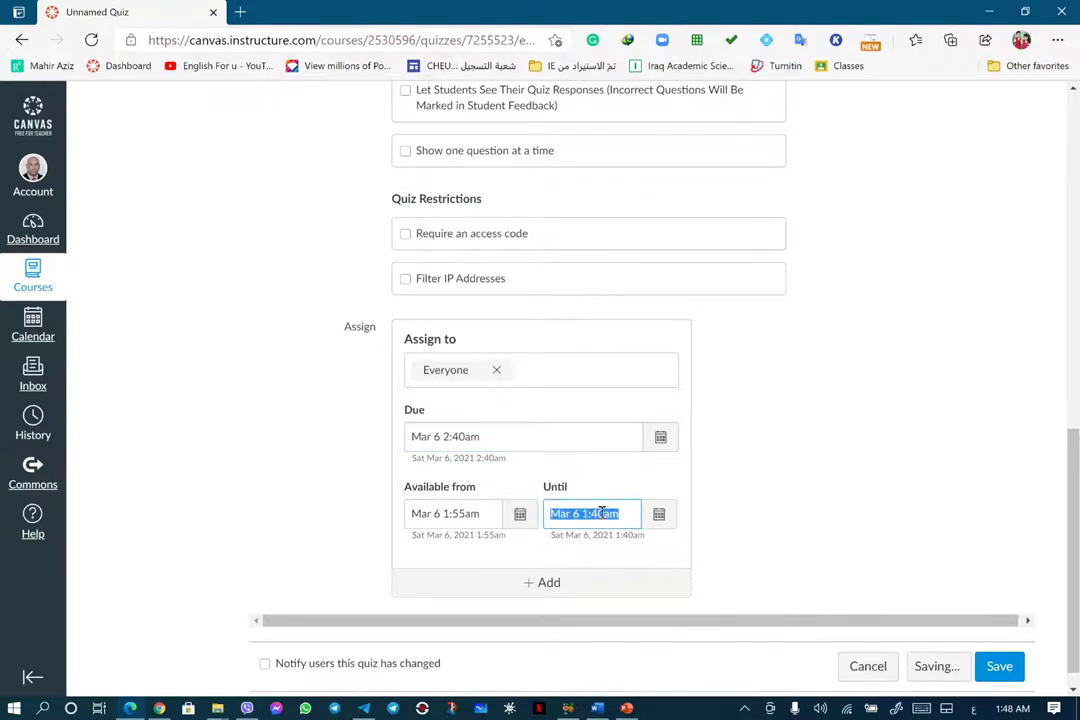
{"action": "right_click", "coordinate": [601, 513]}
{"action": "left_click", "coordinate": [637, 102]}
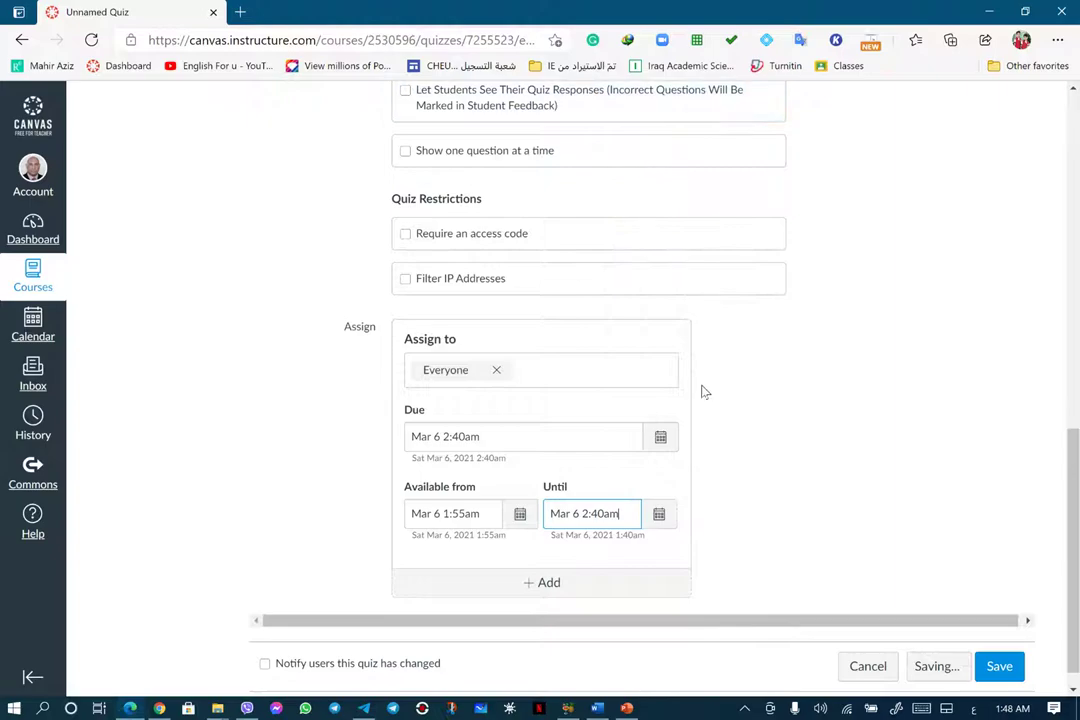
{"action": "left_click", "coordinate": [930, 667]}
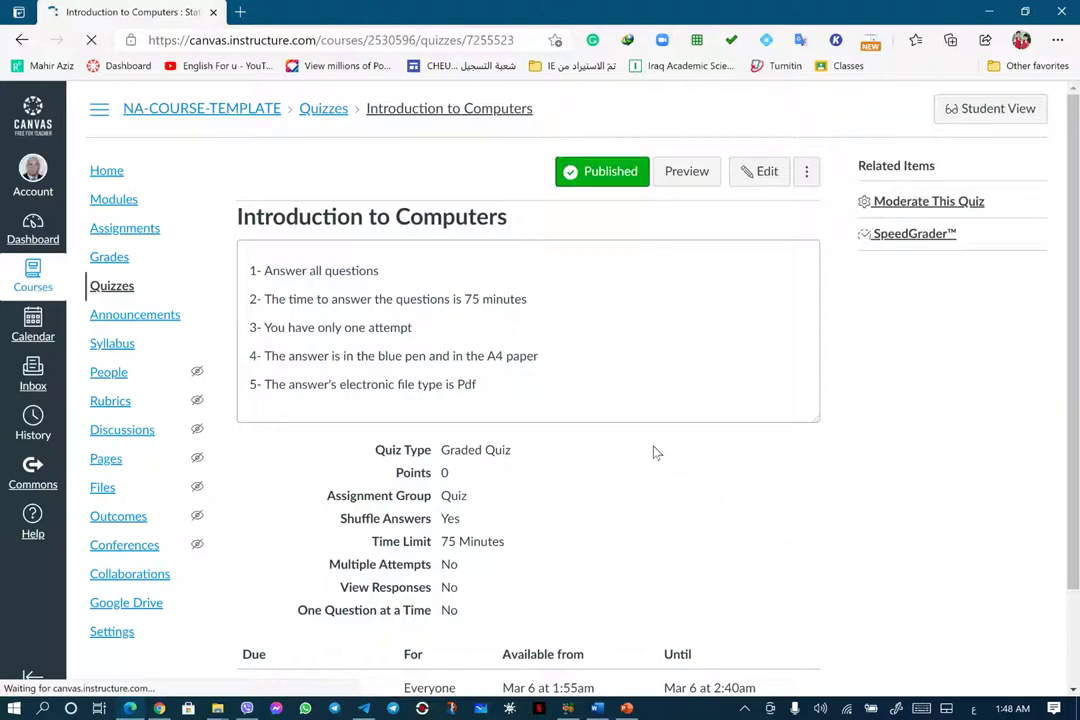
{"action": "scroll", "coordinate": [550, 395], "scroll_direction": "down", "scroll_amount": 1}
{"action": "scroll", "coordinate": [480, 360], "scroll_direction": "up", "scroll_amount": 1}
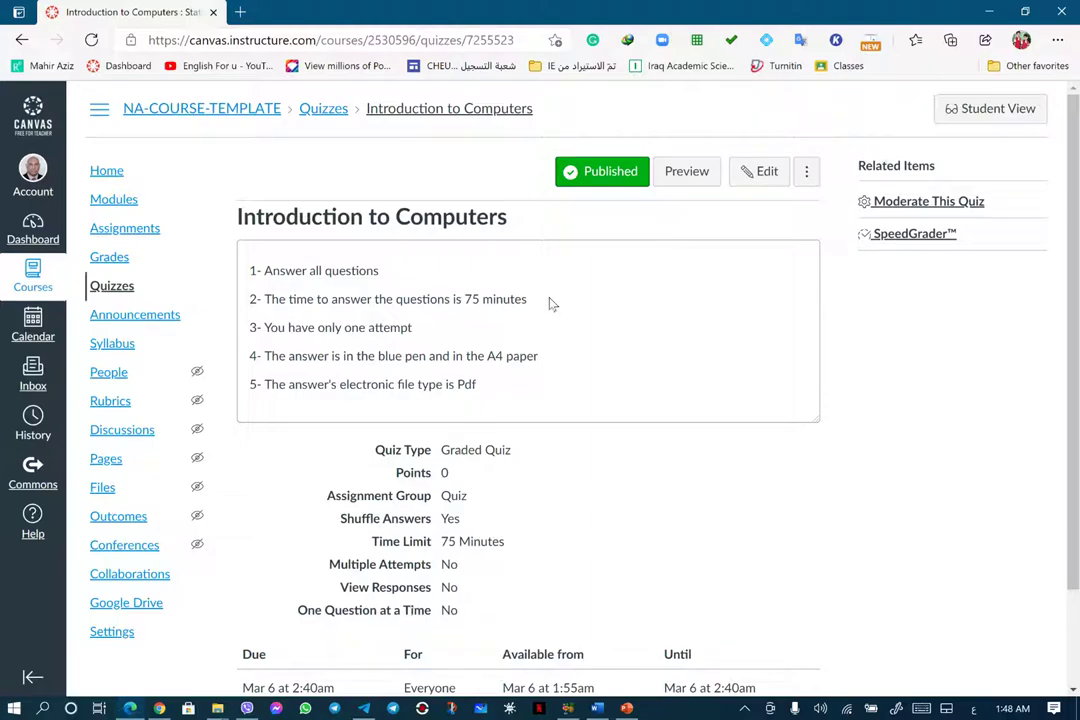
Reopen the quiz for editing and add a question group named Group 1 that picks 5 questions at 2 points each
{"action": "left_click", "coordinate": [764, 174]}
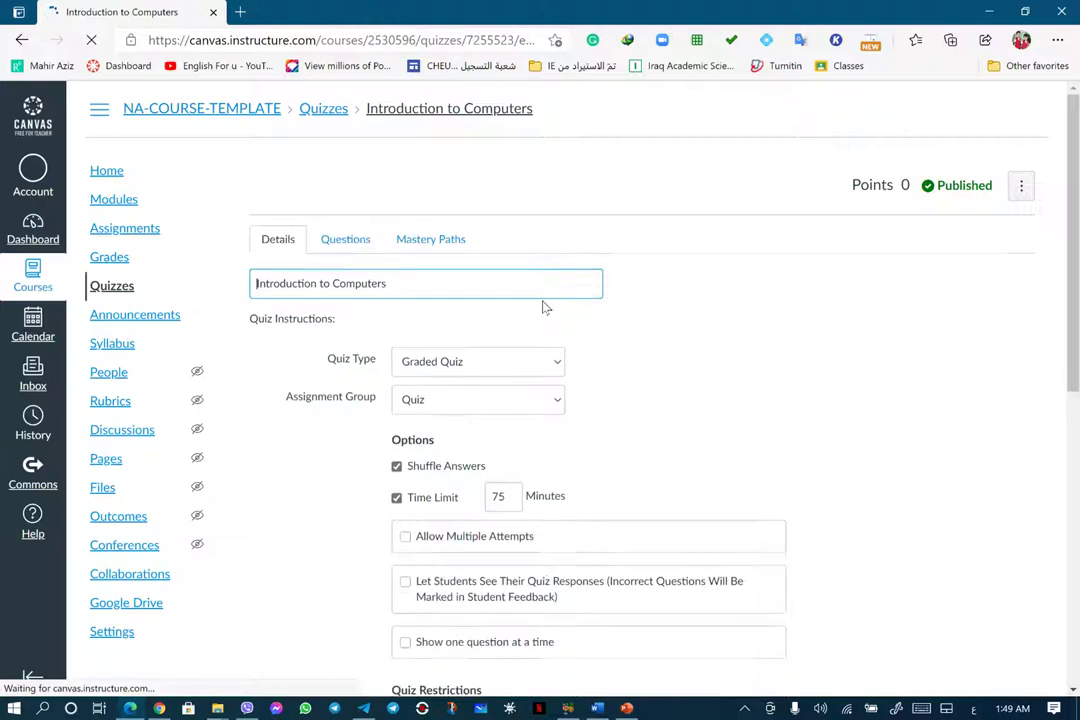
{"action": "left_click", "coordinate": [345, 242]}
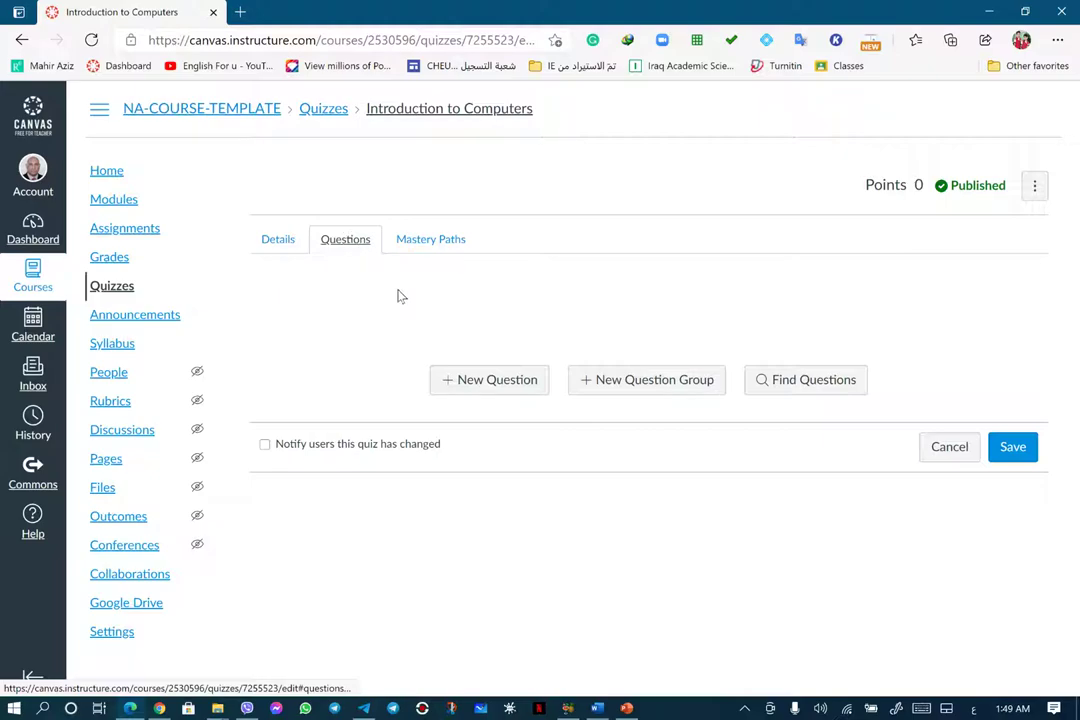
{"action": "left_click", "coordinate": [649, 388]}
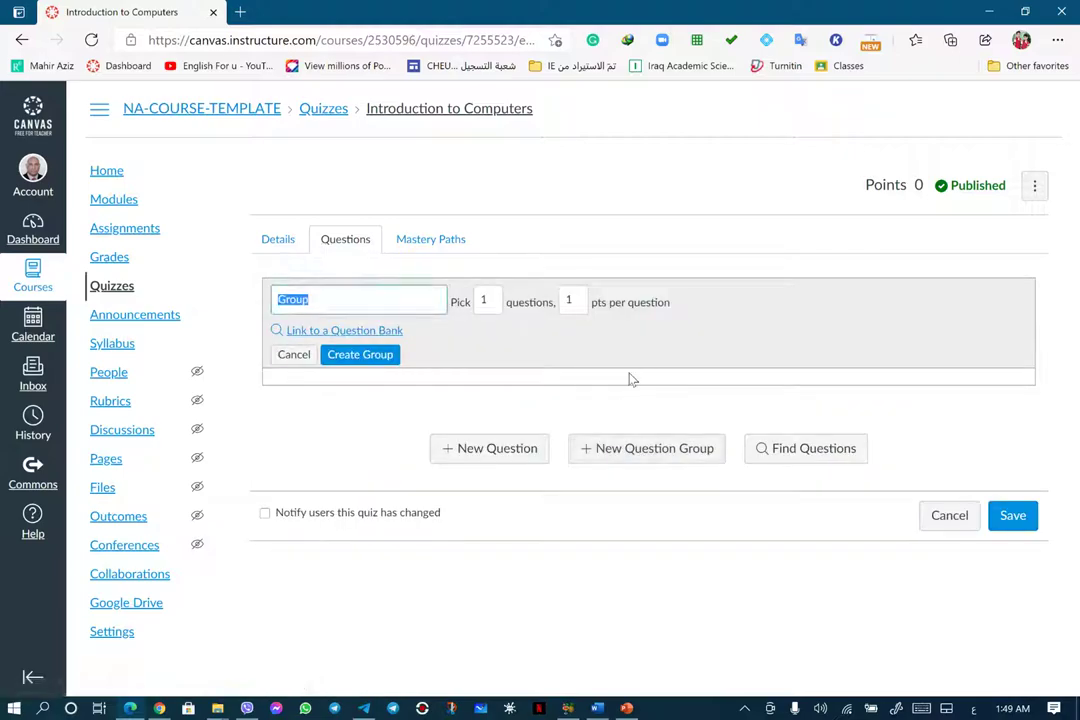
{"action": "left_click", "coordinate": [325, 310]}
{"action": "left_click", "coordinate": [483, 300]}
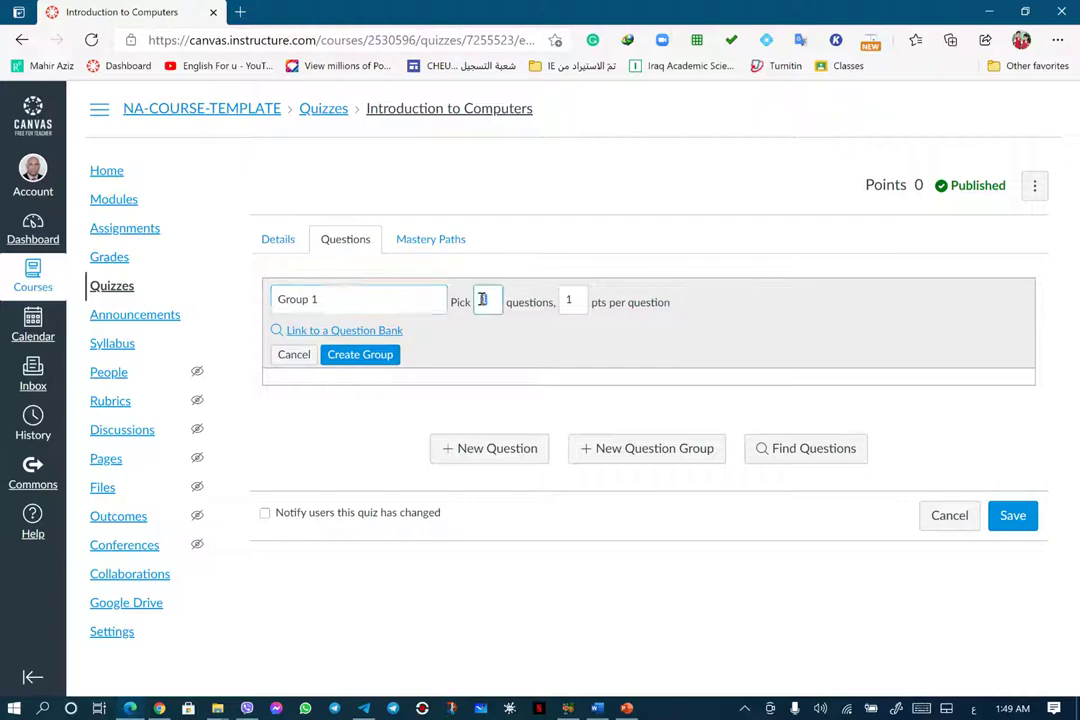
{"action": "type", "text": "5"}
{"action": "double_click", "coordinate": [569, 301]}
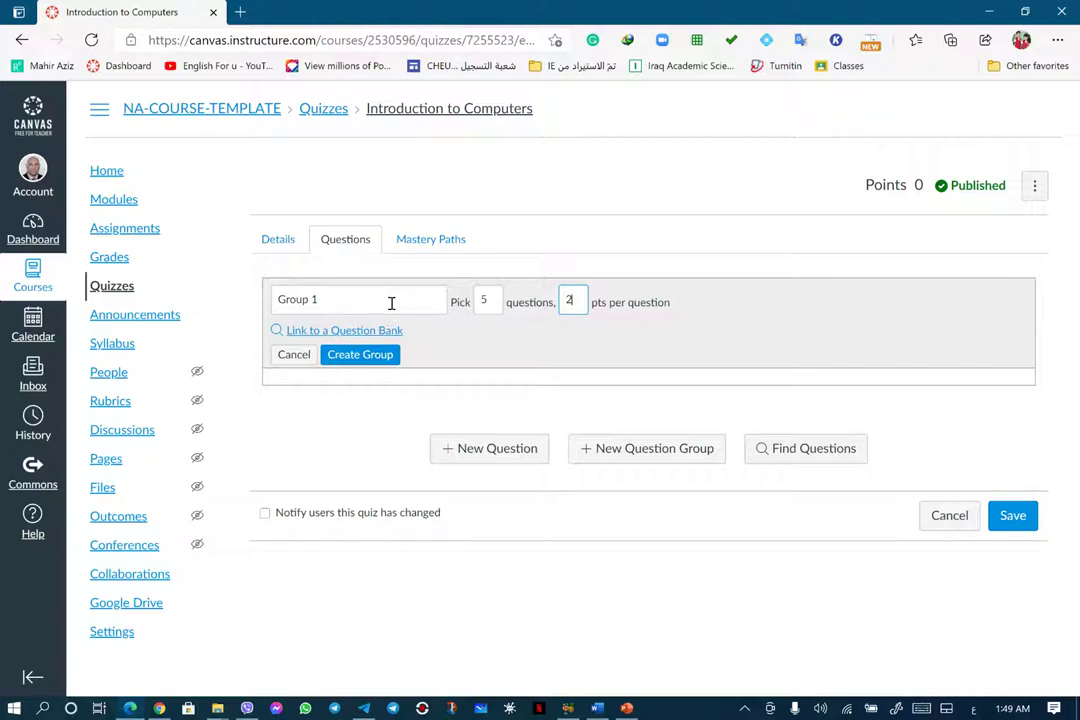
Link Group 1 to the question bank "برمجة 1 True and False" and create the group
{"action": "left_click", "coordinate": [340, 337]}
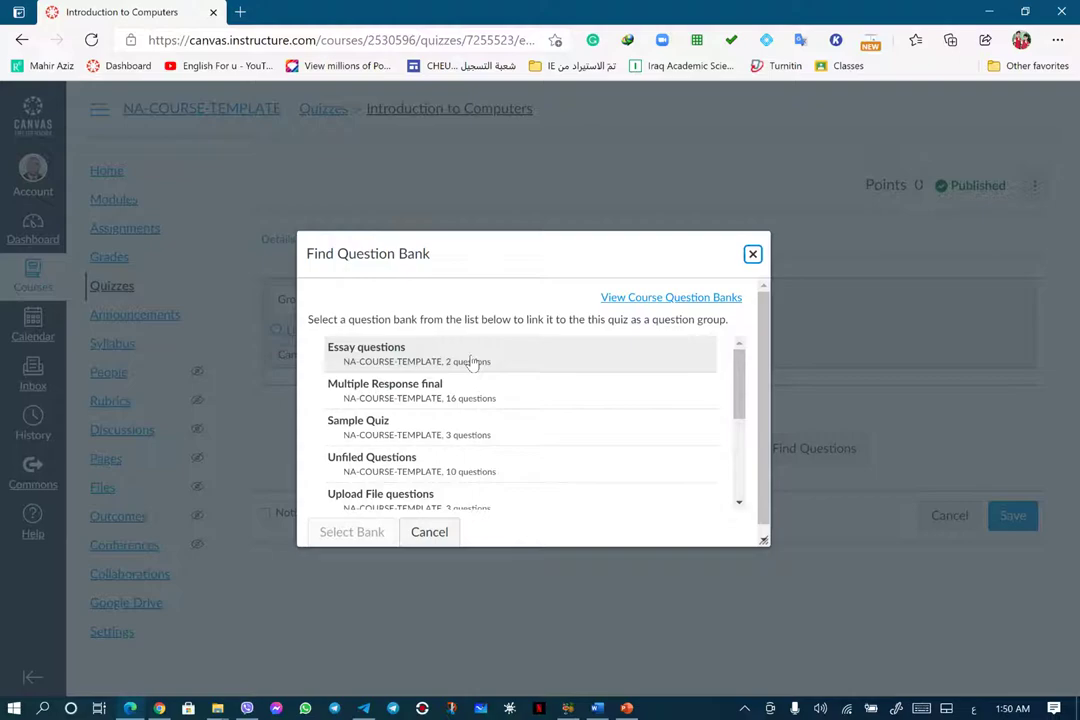
{"action": "scroll", "coordinate": [488, 378], "scroll_direction": "down", "scroll_amount": 5}
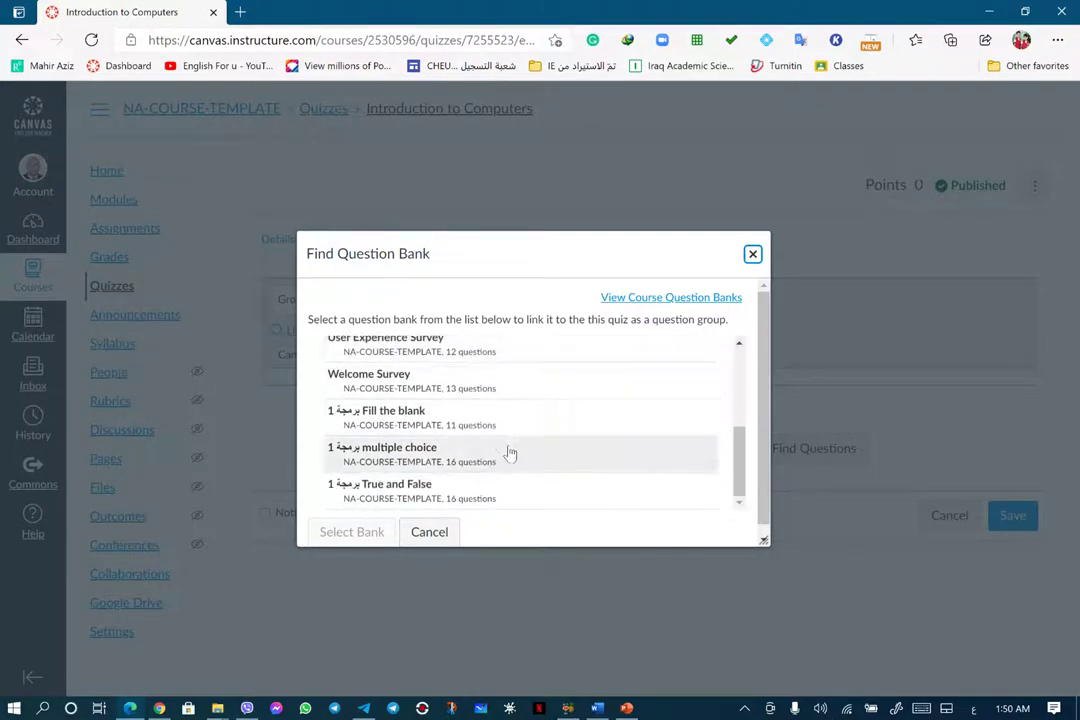
{"action": "left_click", "coordinate": [400, 490]}
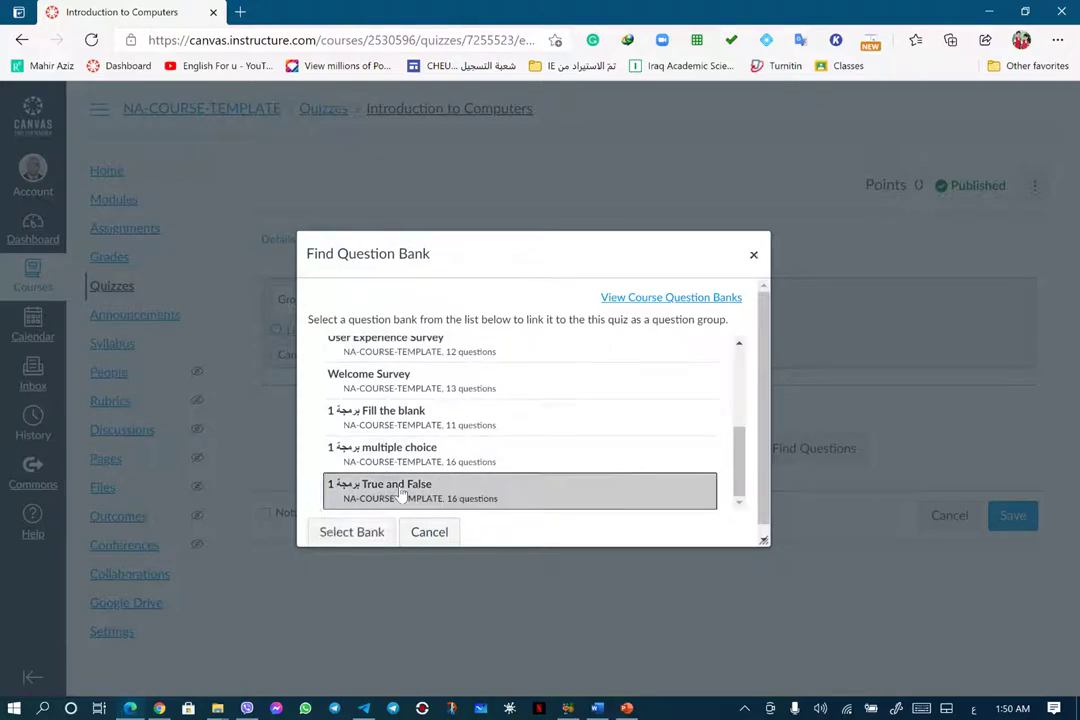
{"action": "left_click", "coordinate": [372, 531]}
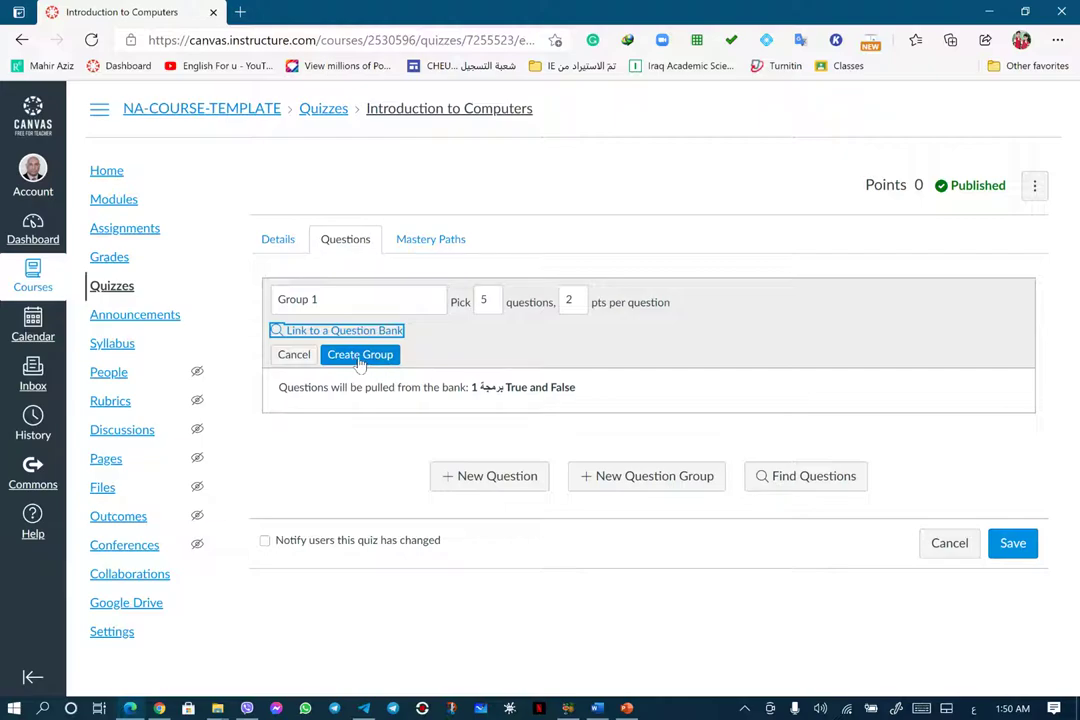
{"action": "left_click", "coordinate": [359, 356]}
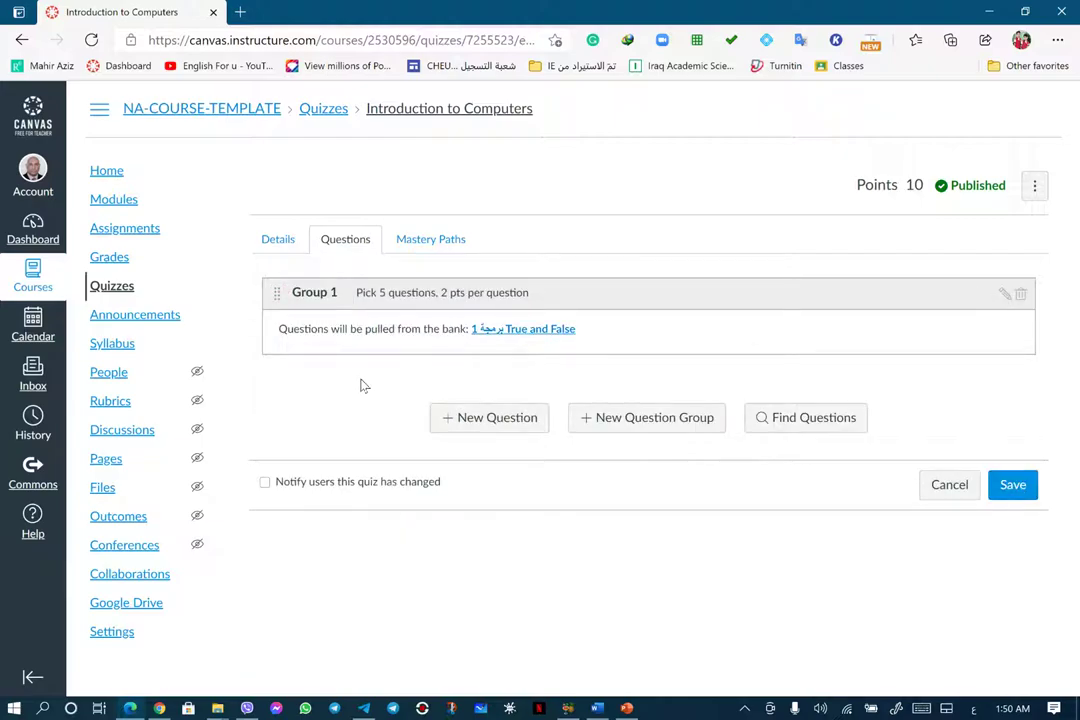
Add another question group named Group 2 that picks 2 questions, and set its points per question
{"action": "left_click", "coordinate": [657, 421]}
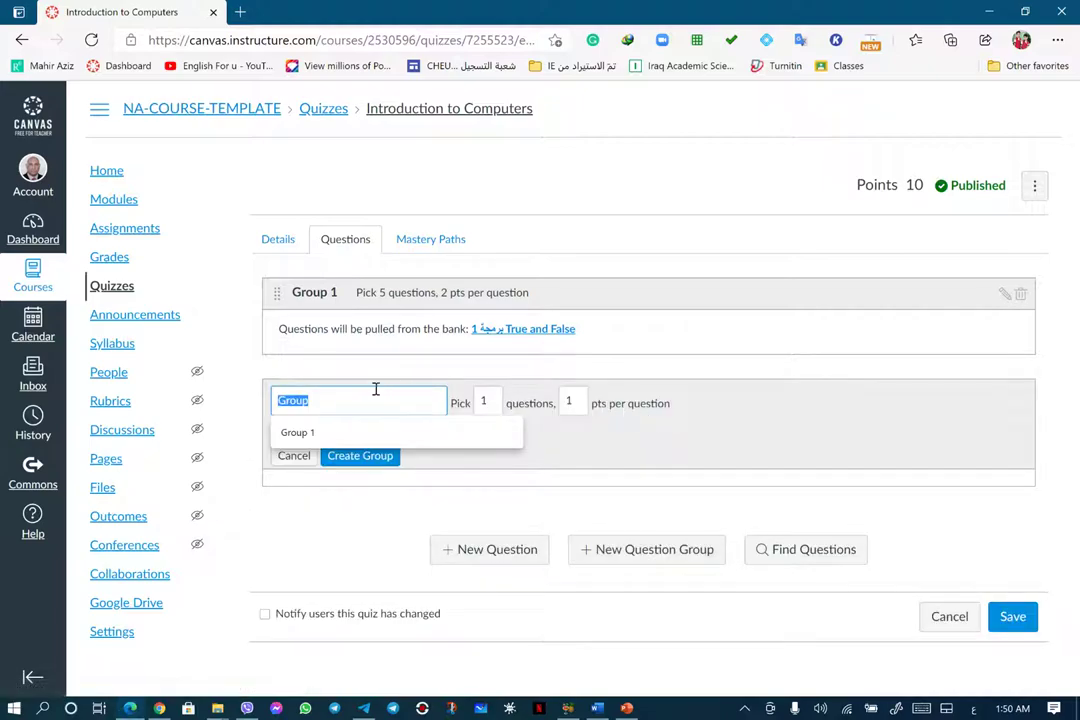
{"action": "left_click", "coordinate": [319, 401]}
{"action": "type", "text": "2"}
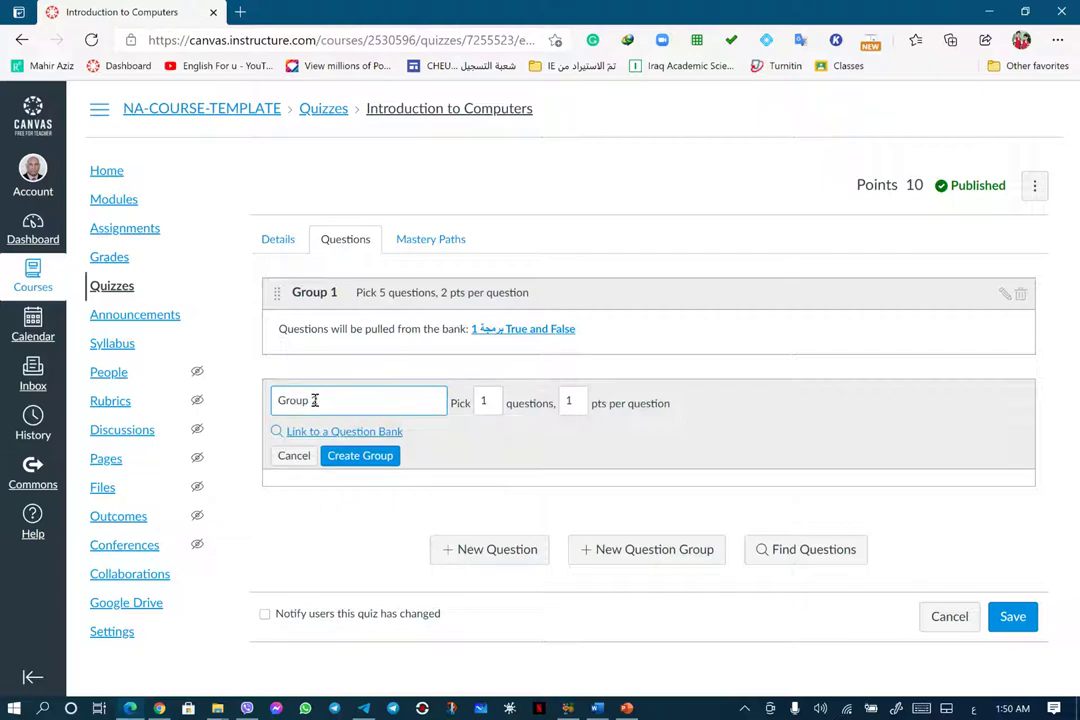
{"action": "left_click", "coordinate": [489, 402]}
{"action": "double_click", "coordinate": [489, 402]}
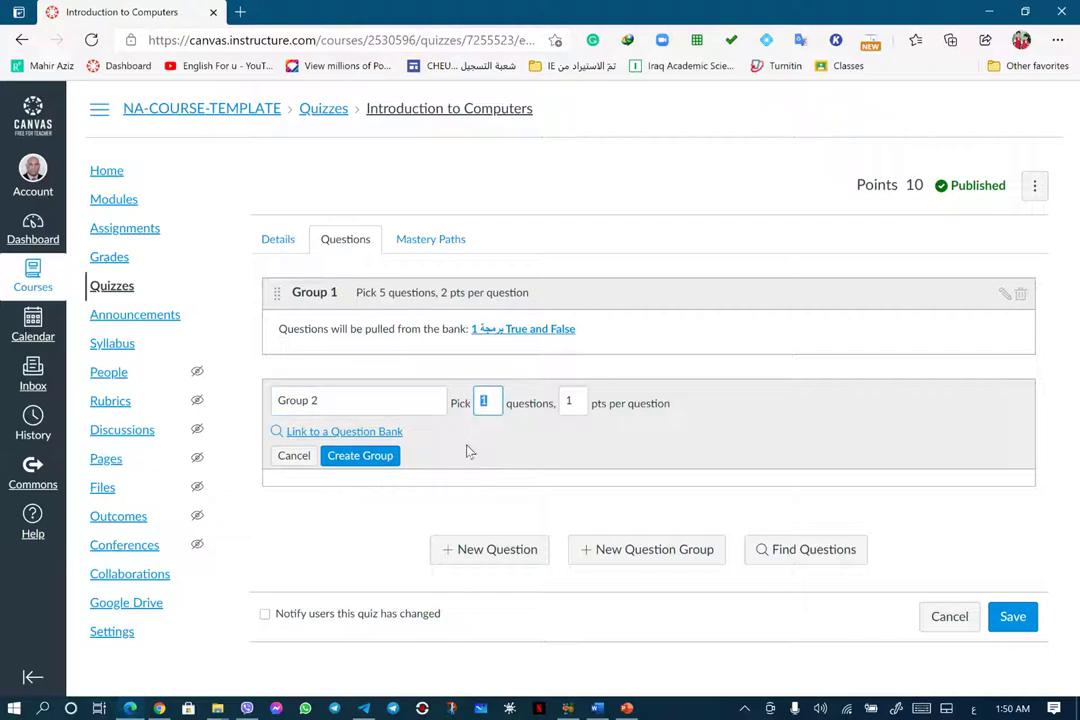
{"action": "type", "text": "2"}
{"action": "left_click", "coordinate": [569, 400]}
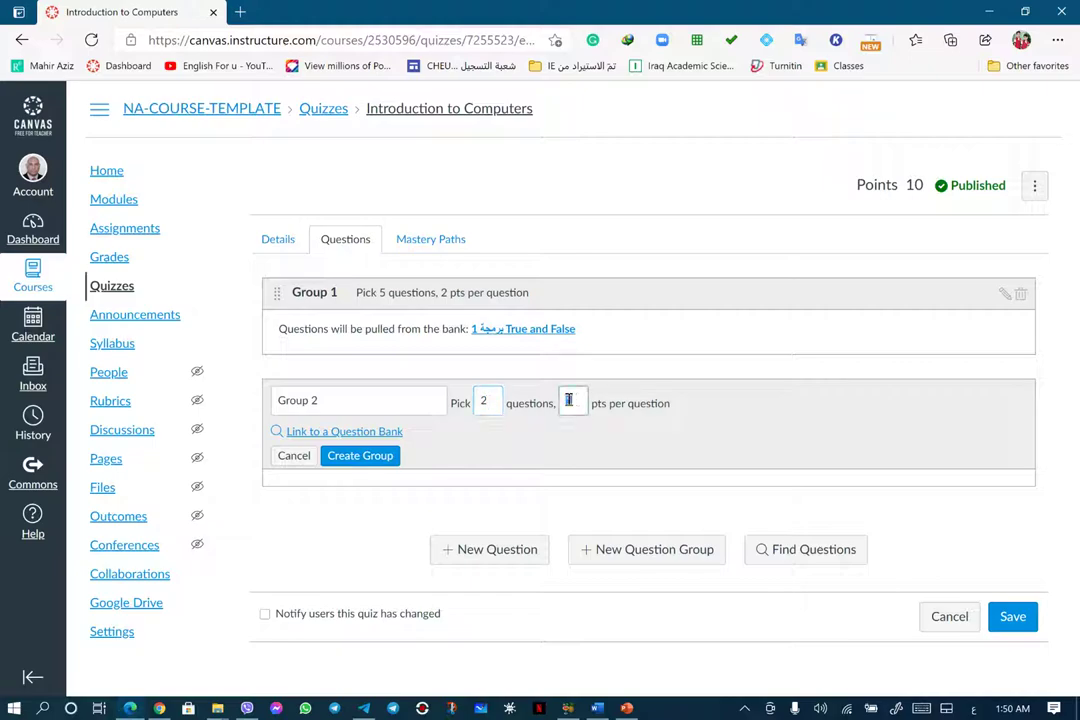
{"action": "double_click", "coordinate": [568, 400]}
Link Group 2, at 5 points per question, to the question bank "Multiple Response final" and create the group
{"action": "left_click", "coordinate": [394, 432]}
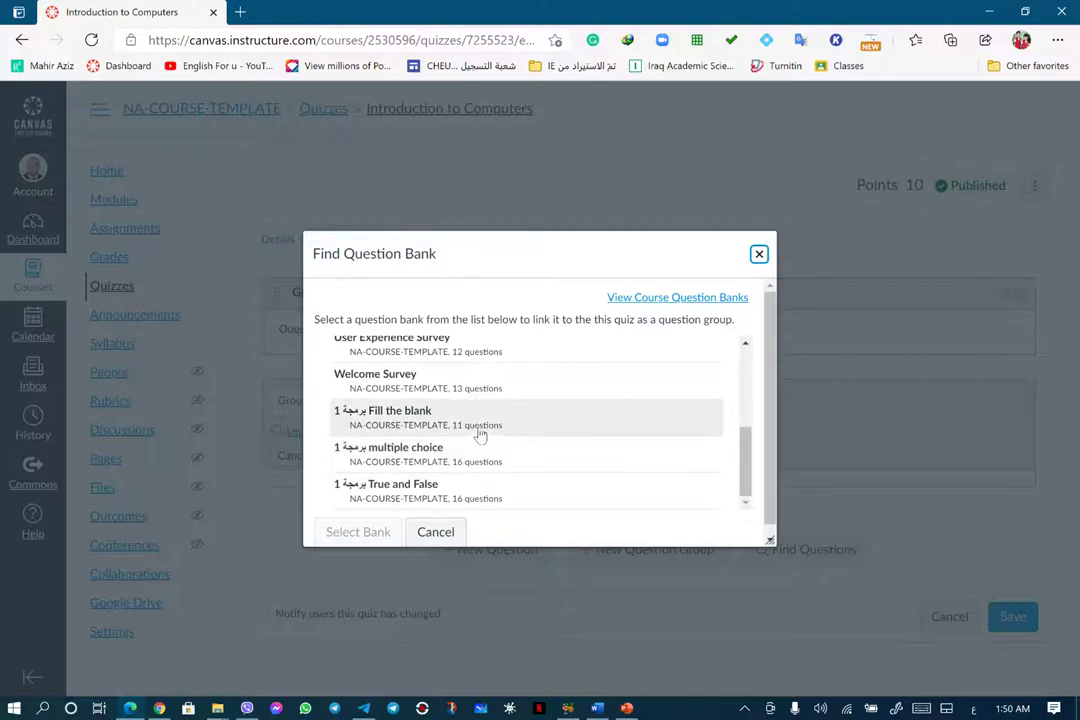
{"action": "scroll", "coordinate": [482, 432], "scroll_direction": "up", "scroll_amount": 2}
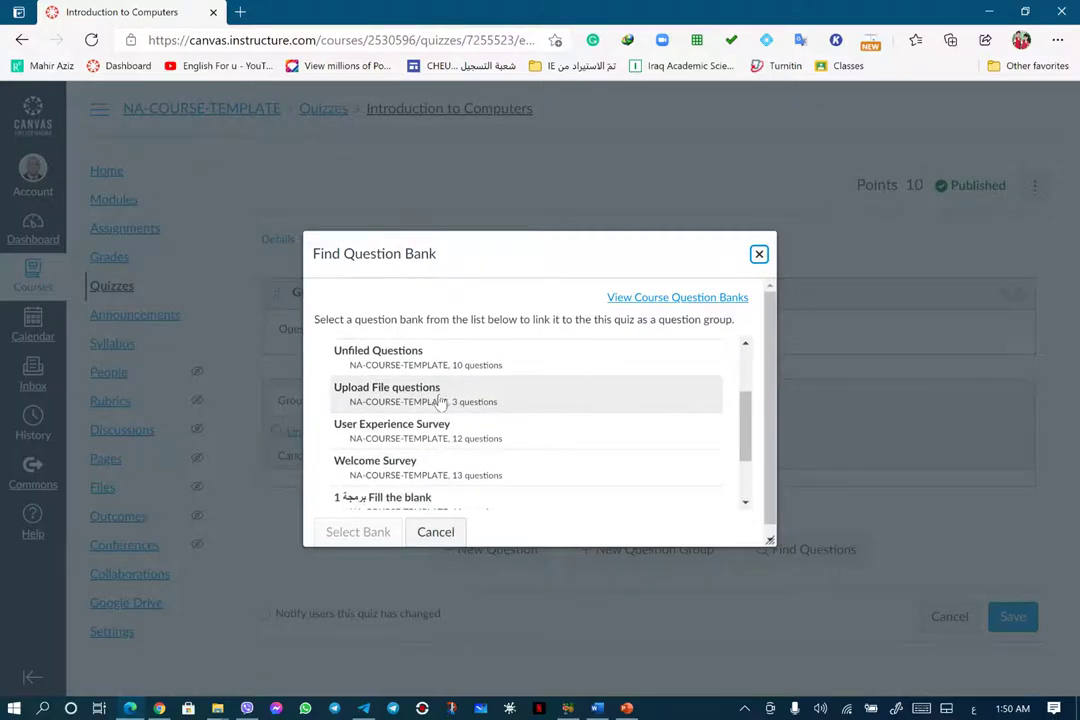
{"action": "scroll", "coordinate": [443, 463], "scroll_direction": "up", "scroll_amount": 3}
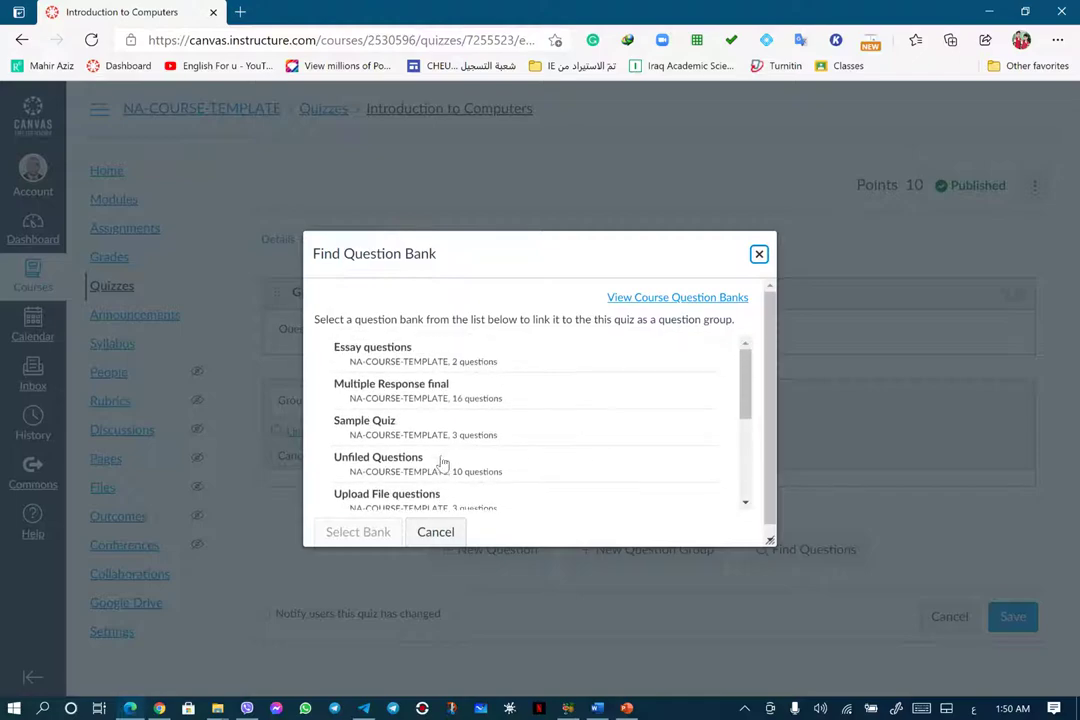
{"action": "left_click", "coordinate": [414, 396]}
{"action": "double_click", "coordinate": [400, 386]}
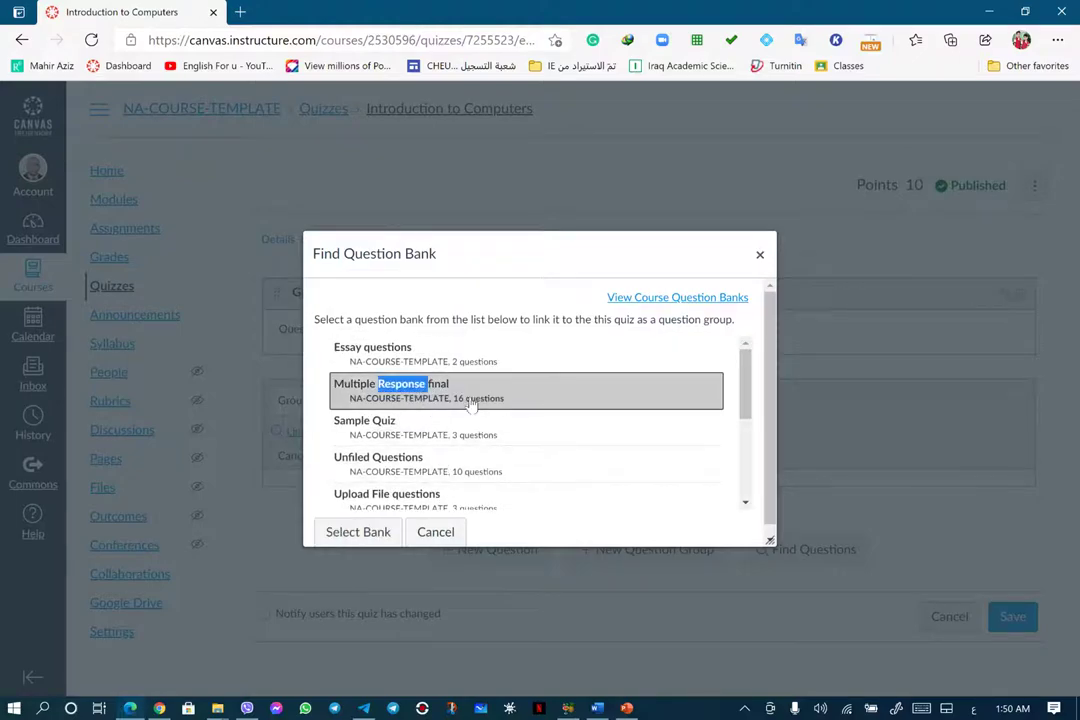
{"action": "left_click", "coordinate": [358, 533]}
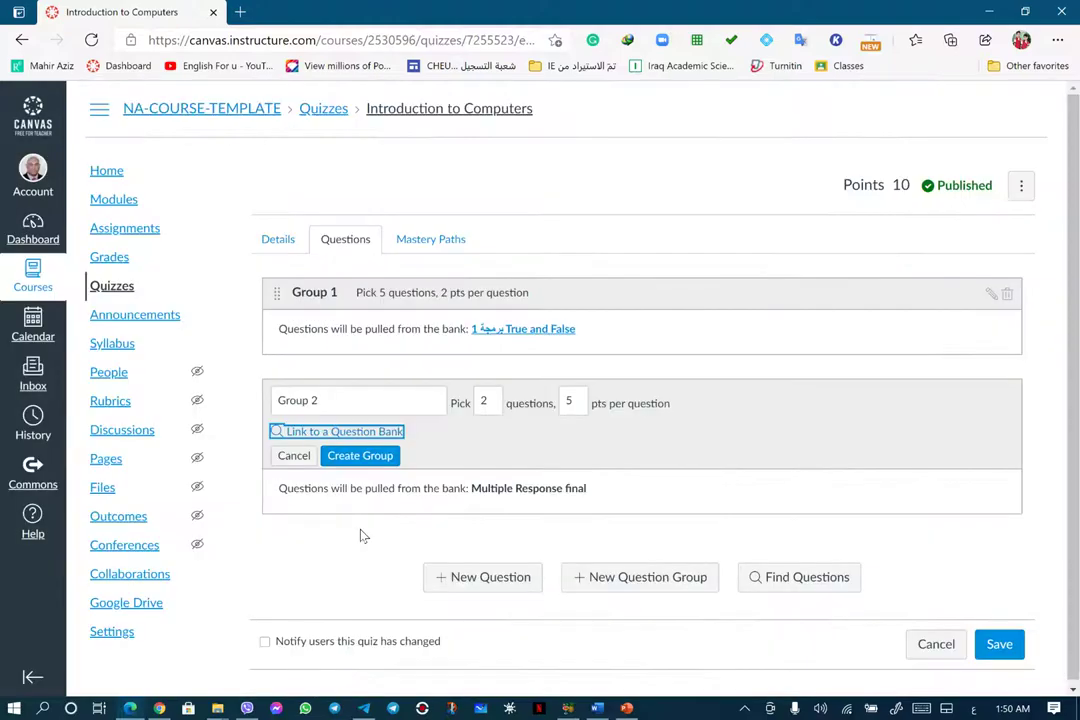
{"action": "left_click", "coordinate": [360, 456]}
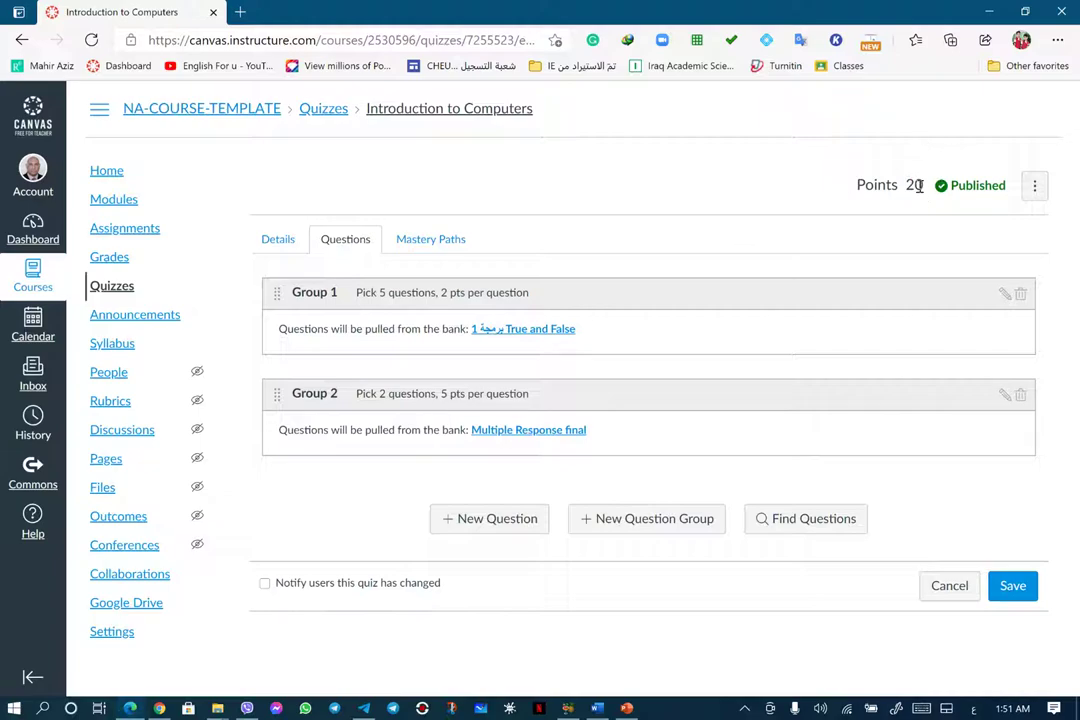
{"action": "left_click_drag", "start_coordinate": [918, 185], "coordinate": [855, 185]}
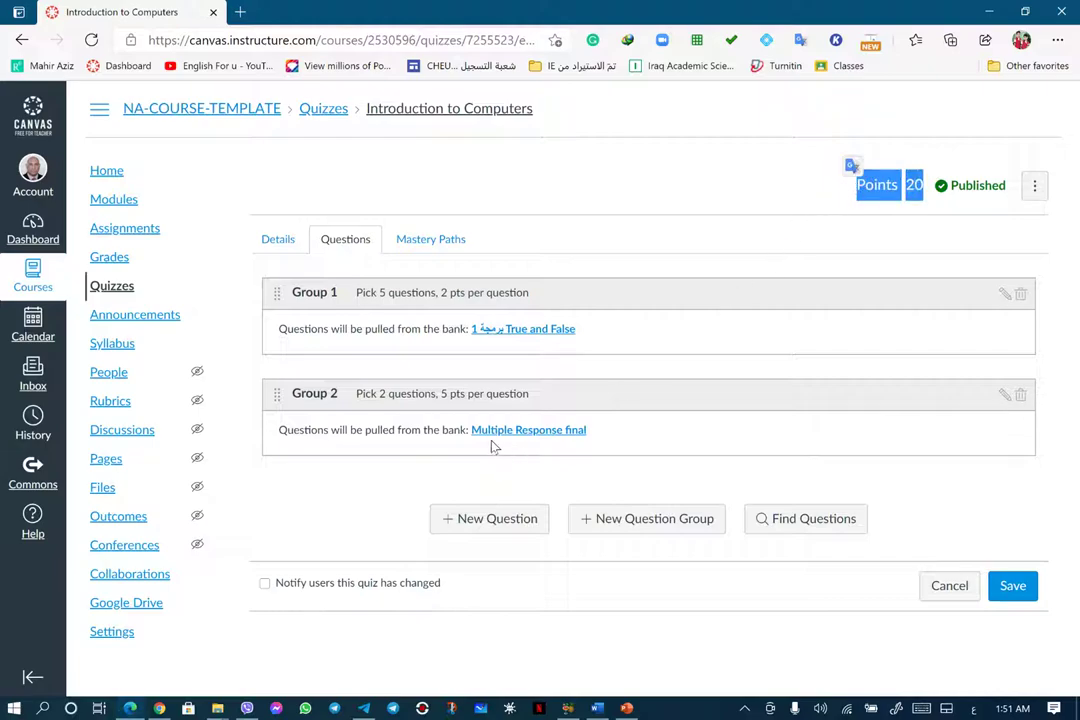
Add a question group named Group 3 that picks 1 question at 10 points per question
{"action": "left_click", "coordinate": [636, 526]}
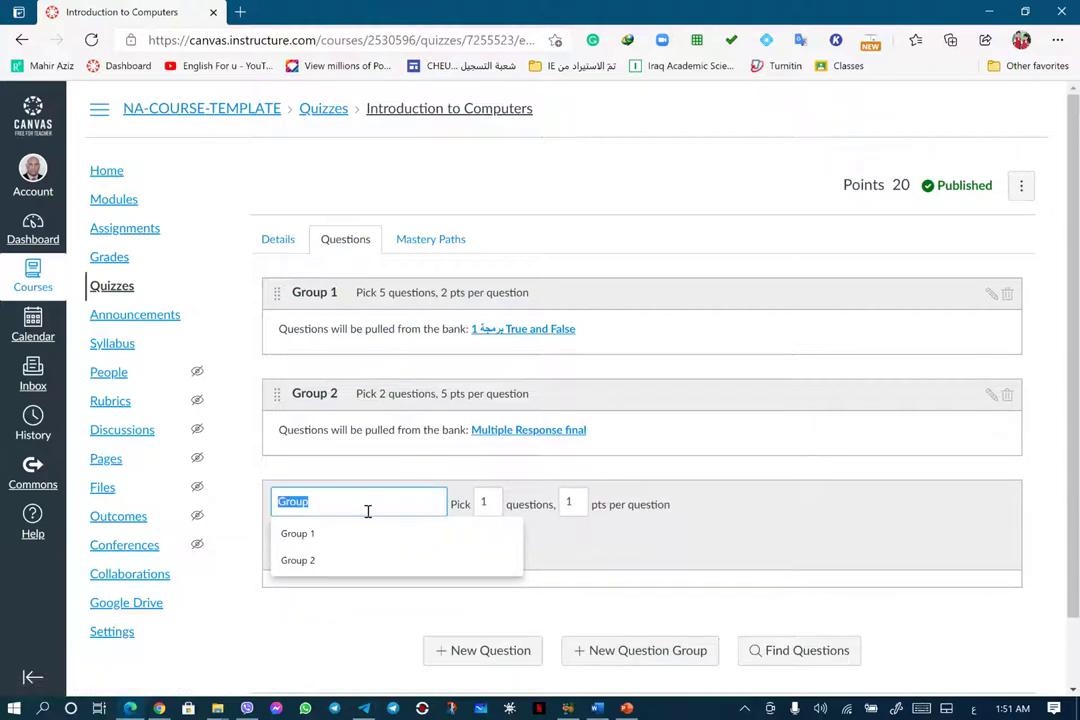
{"action": "left_click", "coordinate": [313, 504]}
{"action": "type", "text": "3"}
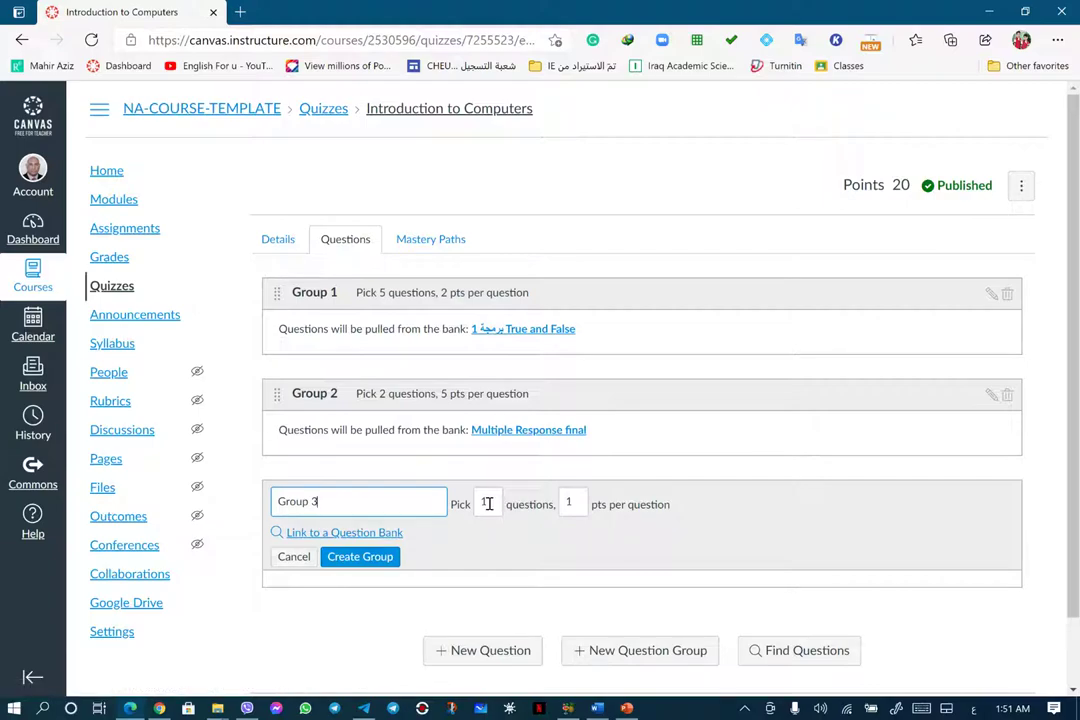
{"action": "left_click", "coordinate": [566, 501]}
{"action": "double_click", "coordinate": [563, 502]}
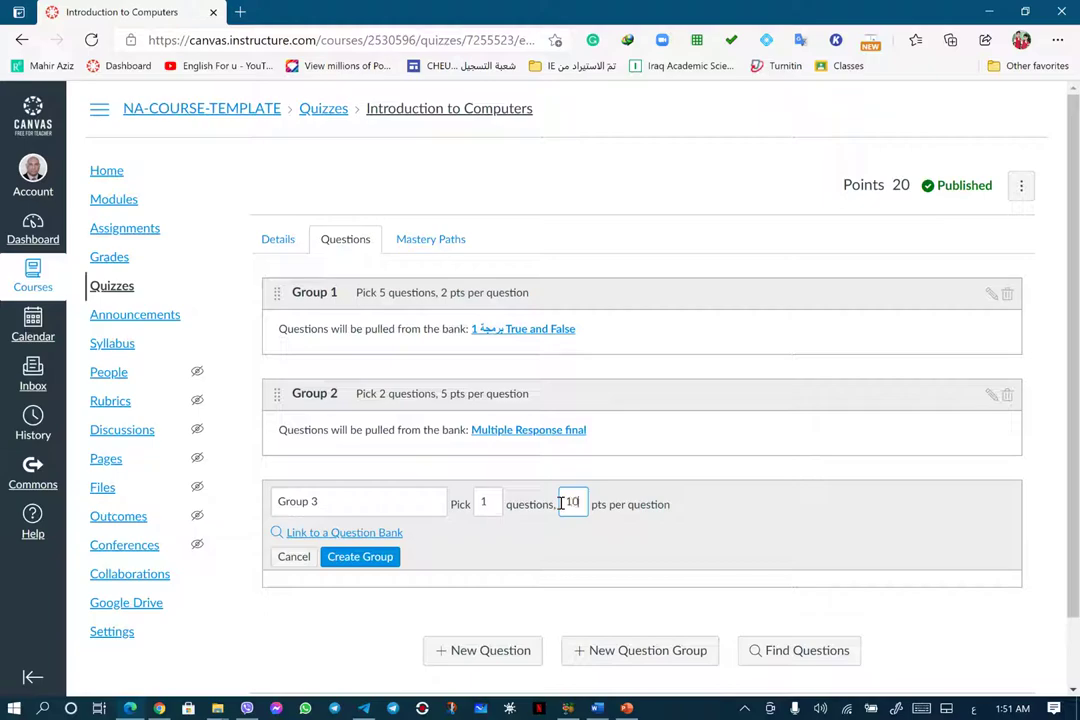
Link Group 3 to the question bank "Essay questions" and create the group
{"action": "left_click", "coordinate": [392, 534]}
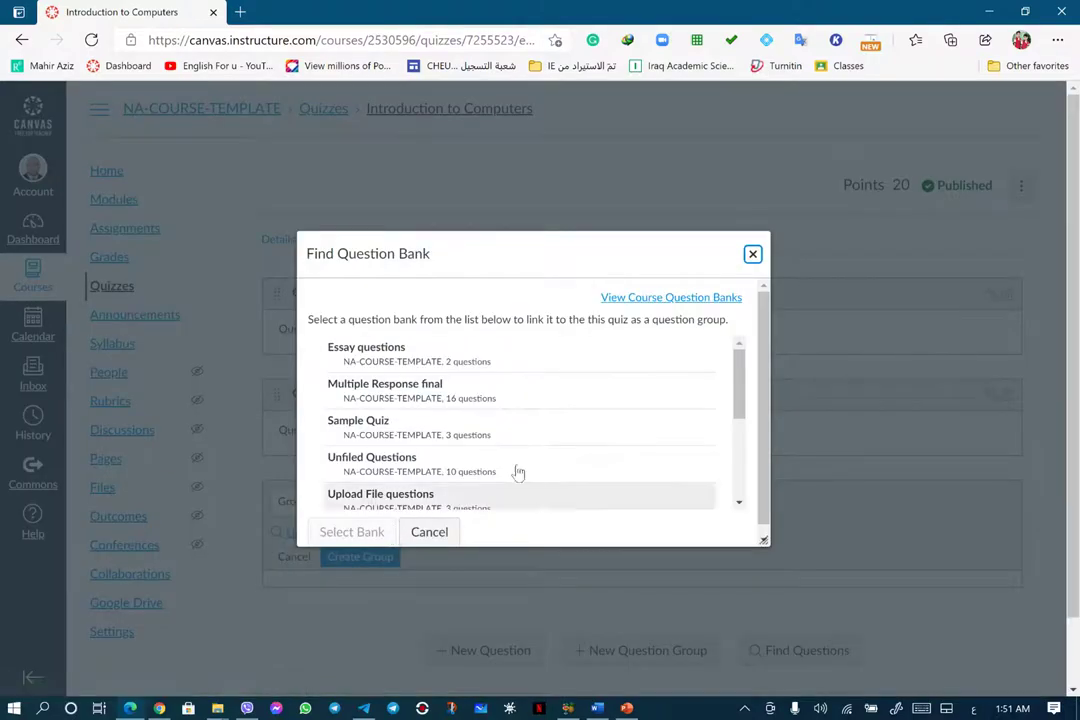
{"action": "left_click", "coordinate": [415, 352]}
{"action": "left_click", "coordinate": [353, 532]}
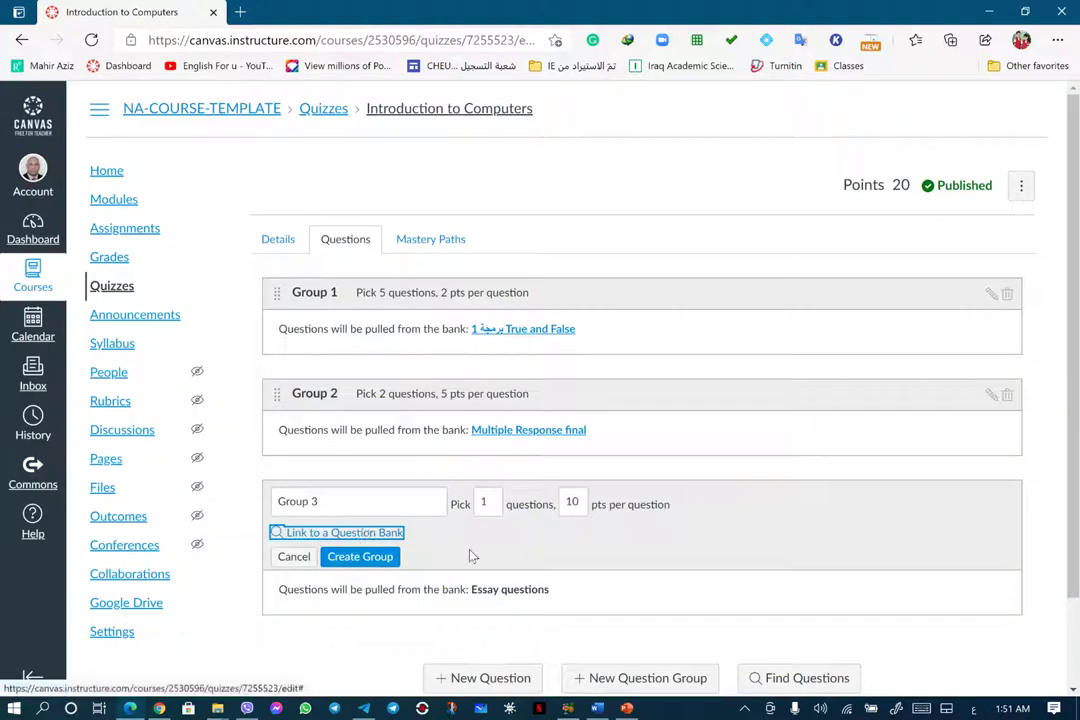
{"action": "left_click", "coordinate": [366, 562]}
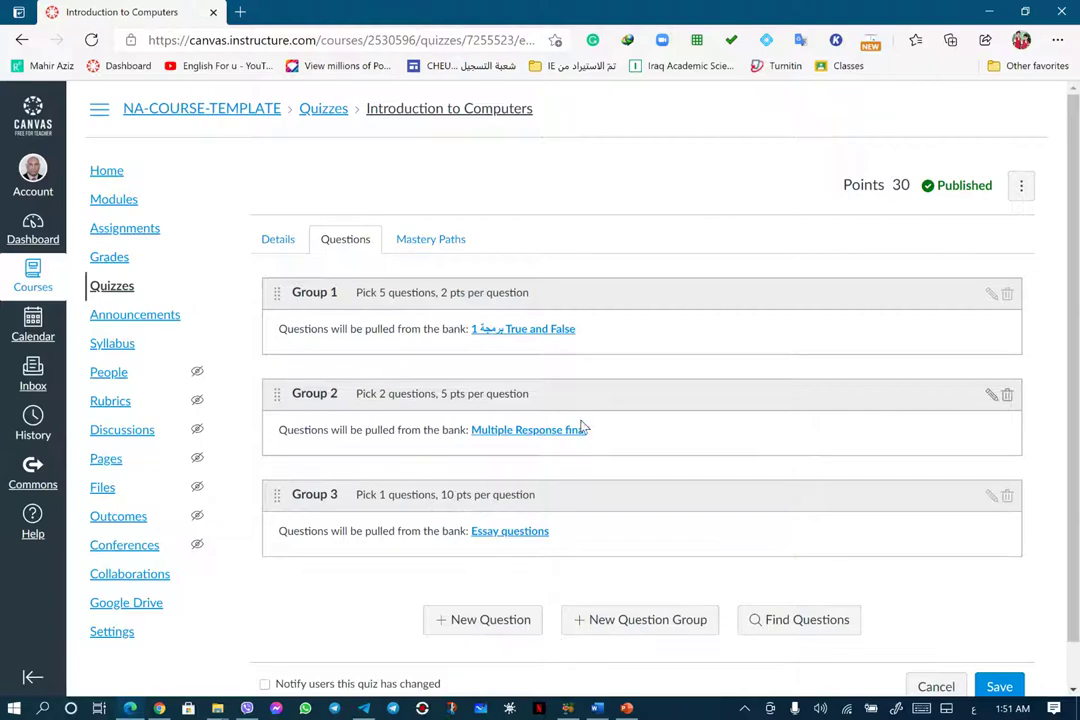
Add a question group named Group 4 that picks 1 question at 10 points per question
{"action": "left_click", "coordinate": [615, 622]}
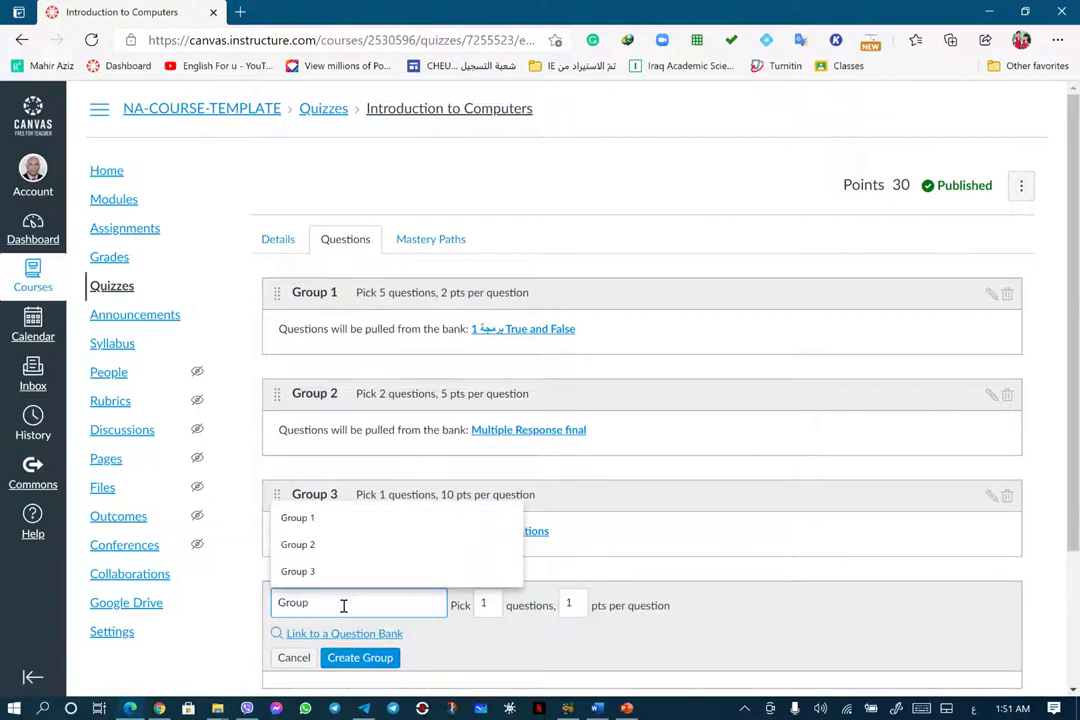
{"action": "type", "text": "4"}
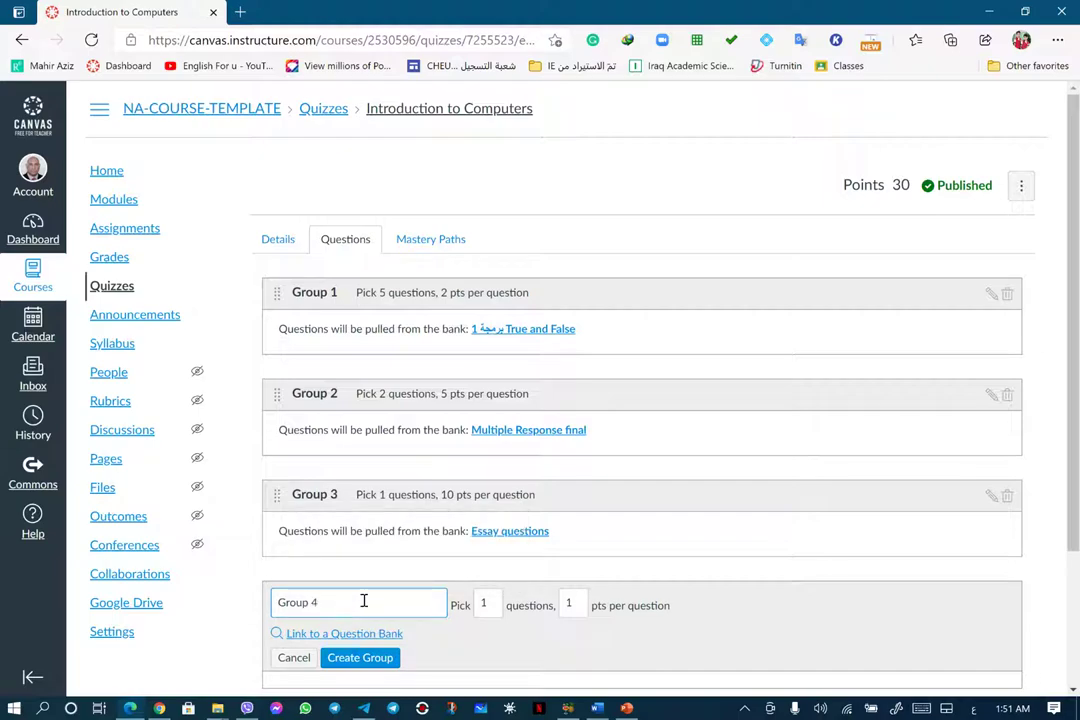
{"action": "left_click", "coordinate": [575, 604]}
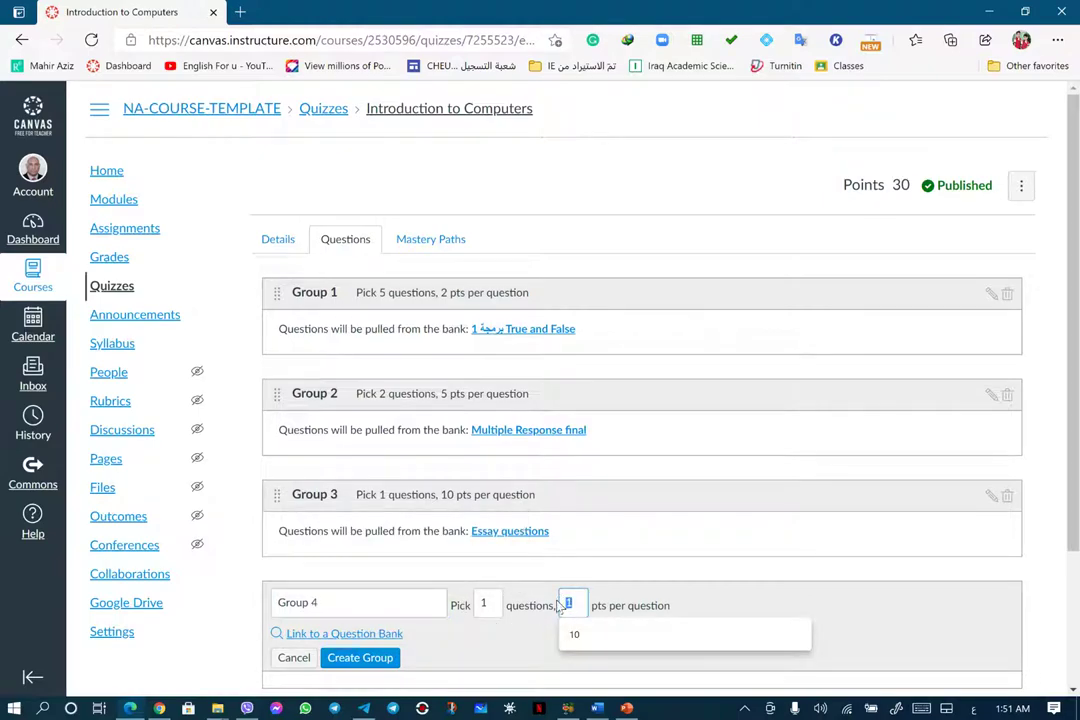
{"action": "left_click", "coordinate": [576, 638]}
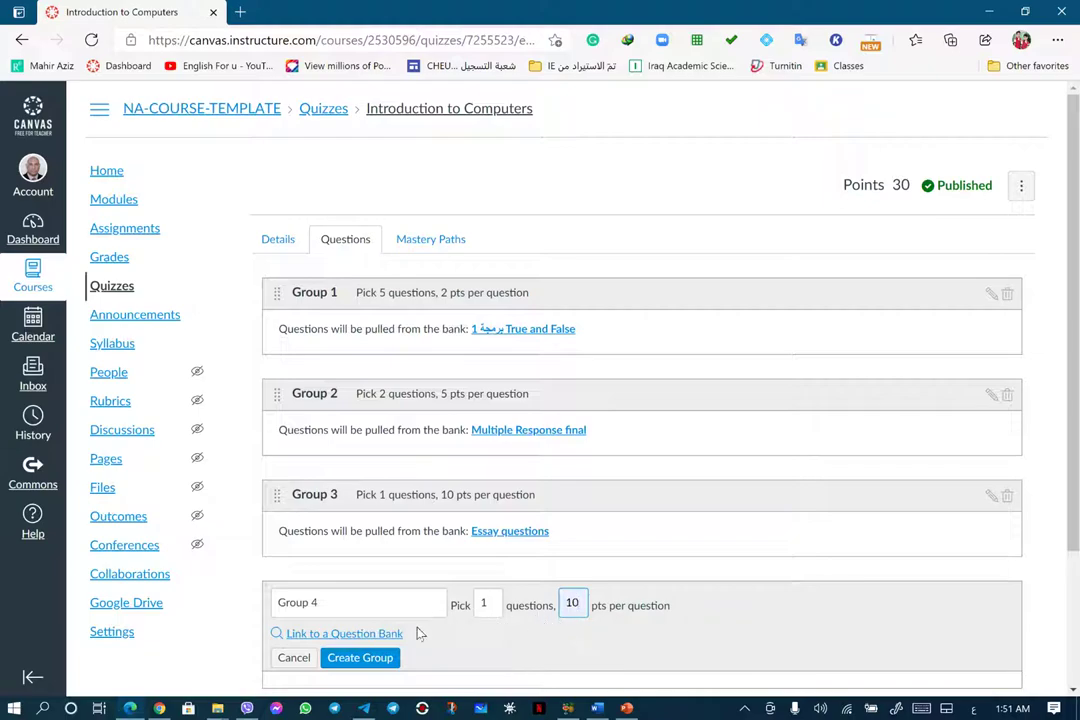
Link Group 4 to the question bank "Upload File questions" and create the group
{"action": "left_click", "coordinate": [376, 636]}
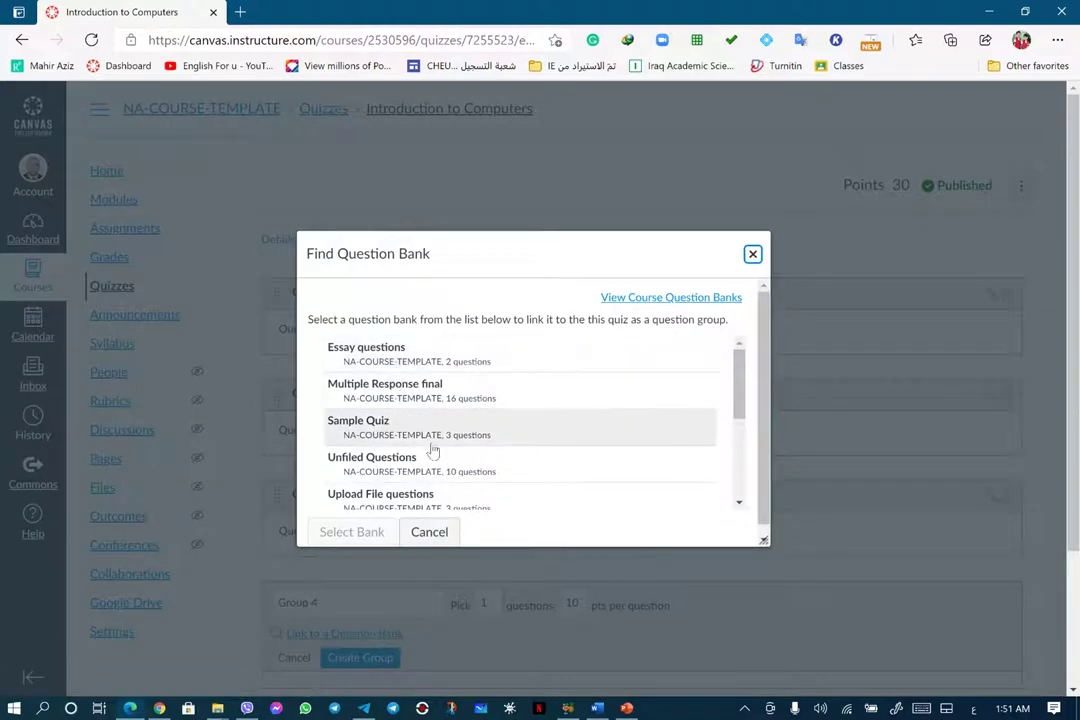
{"action": "left_click", "coordinate": [400, 494]}
{"action": "left_click", "coordinate": [352, 531]}
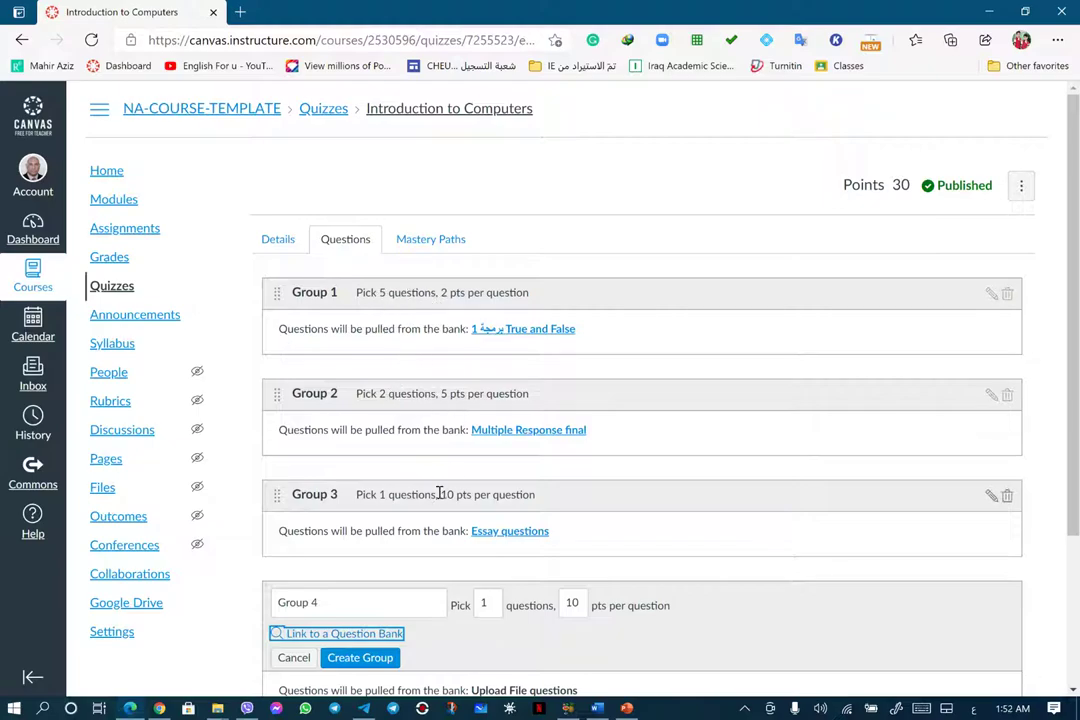
{"action": "scroll", "coordinate": [445, 497], "scroll_direction": "down", "scroll_amount": 3}
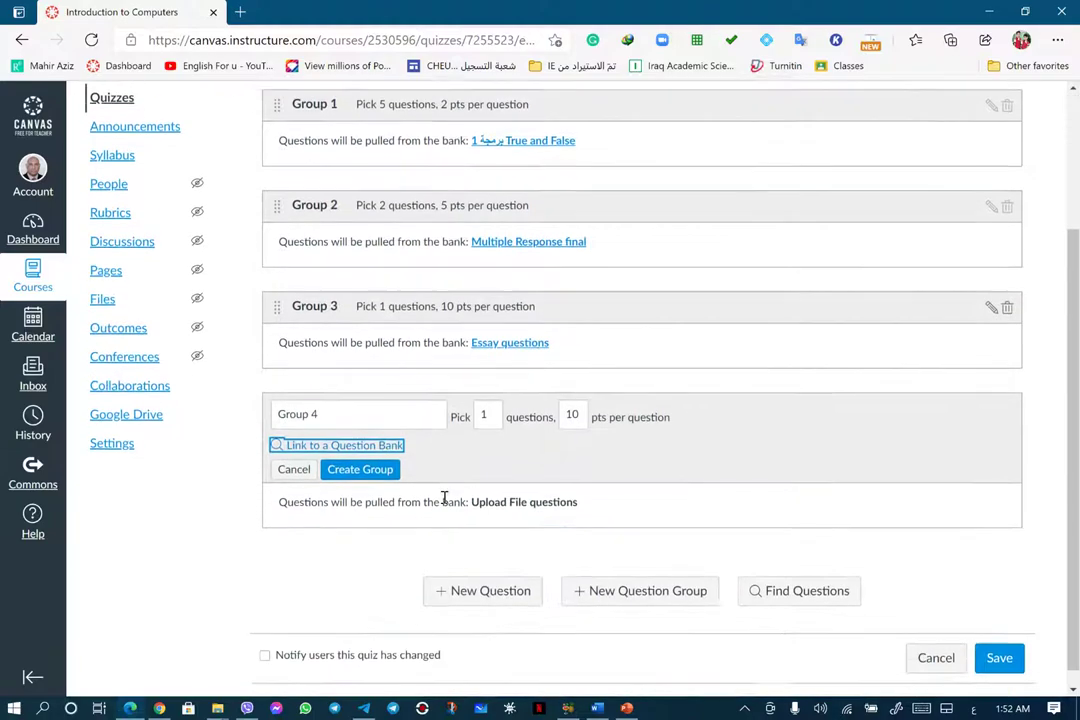
{"action": "left_click", "coordinate": [362, 452]}
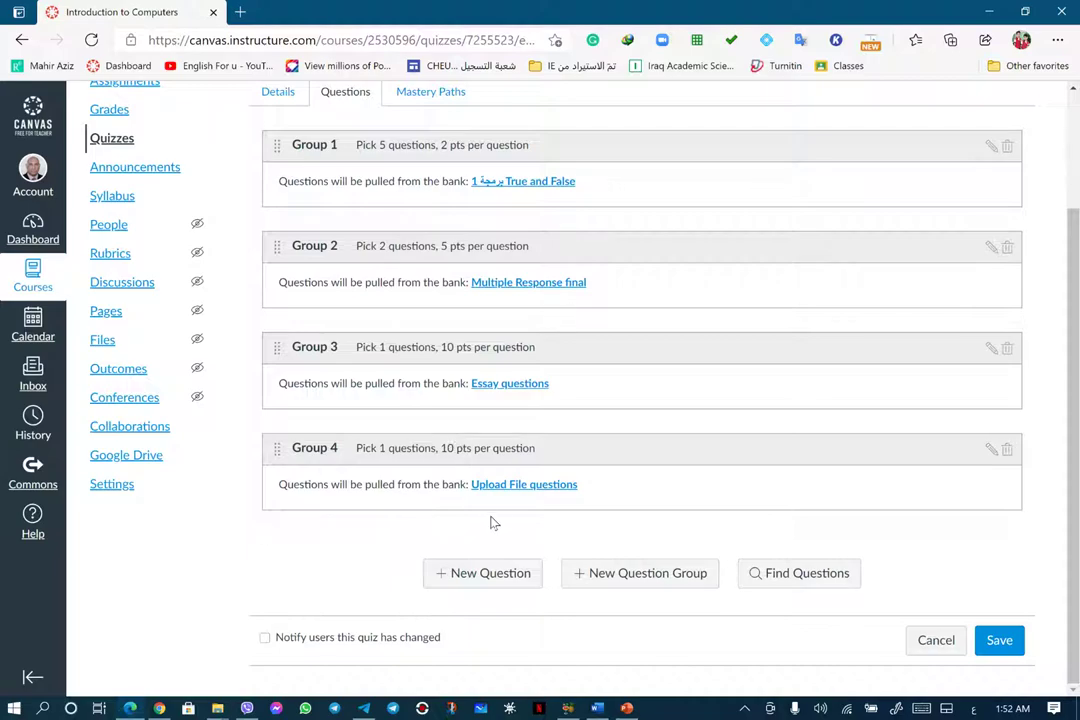
Add a question group named Group 5 that picks 5 questions at 2 points per question
{"action": "left_click", "coordinate": [625, 576]}
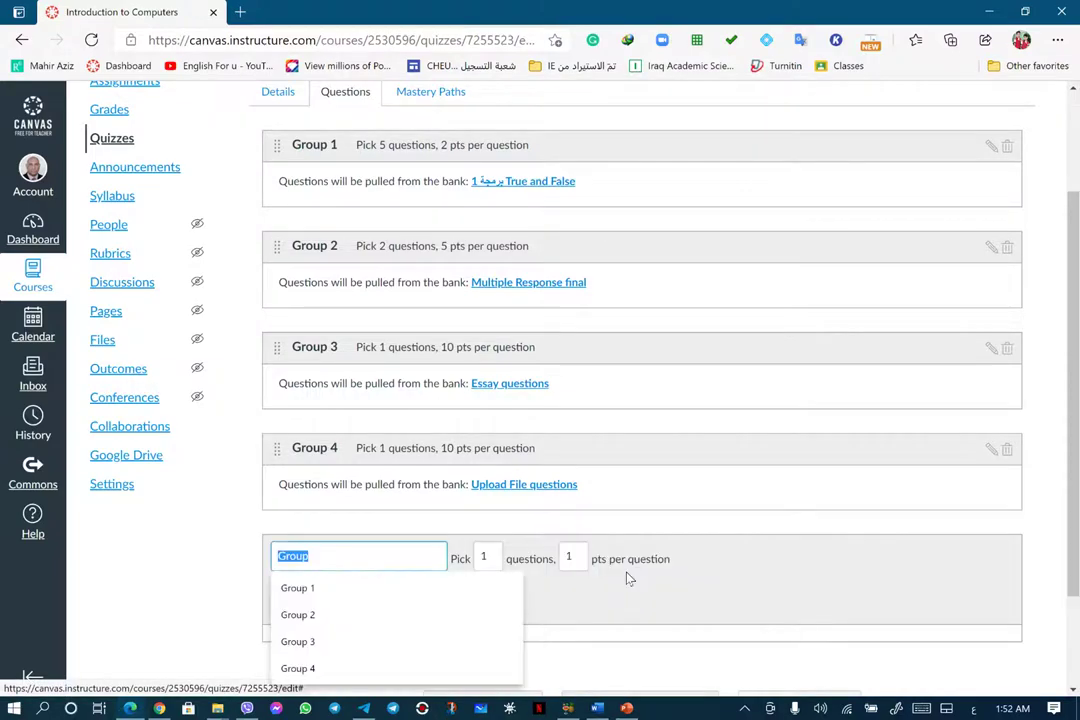
{"action": "left_click", "coordinate": [344, 556]}
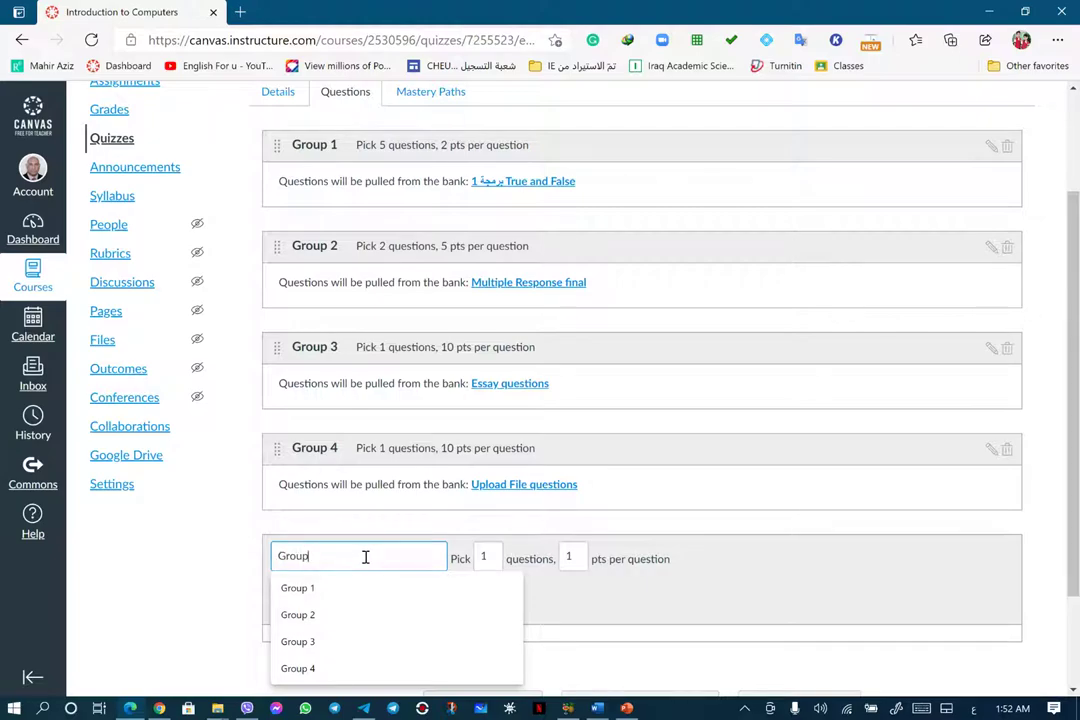
{"action": "type", "text": "5"}
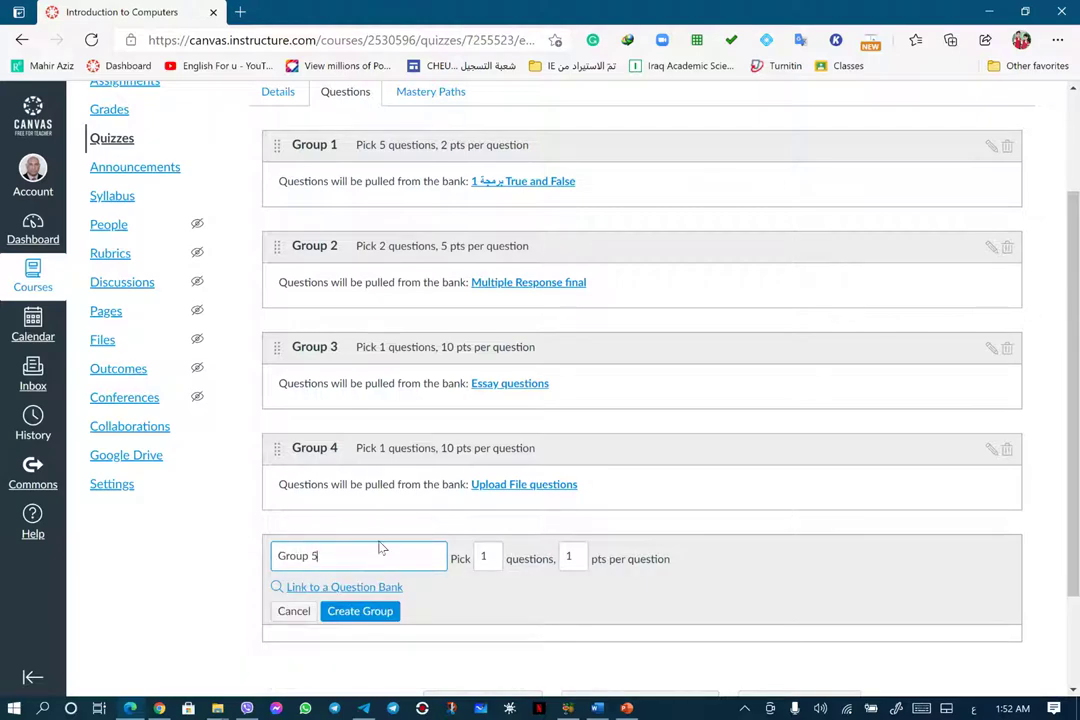
{"action": "left_click", "coordinate": [480, 556]}
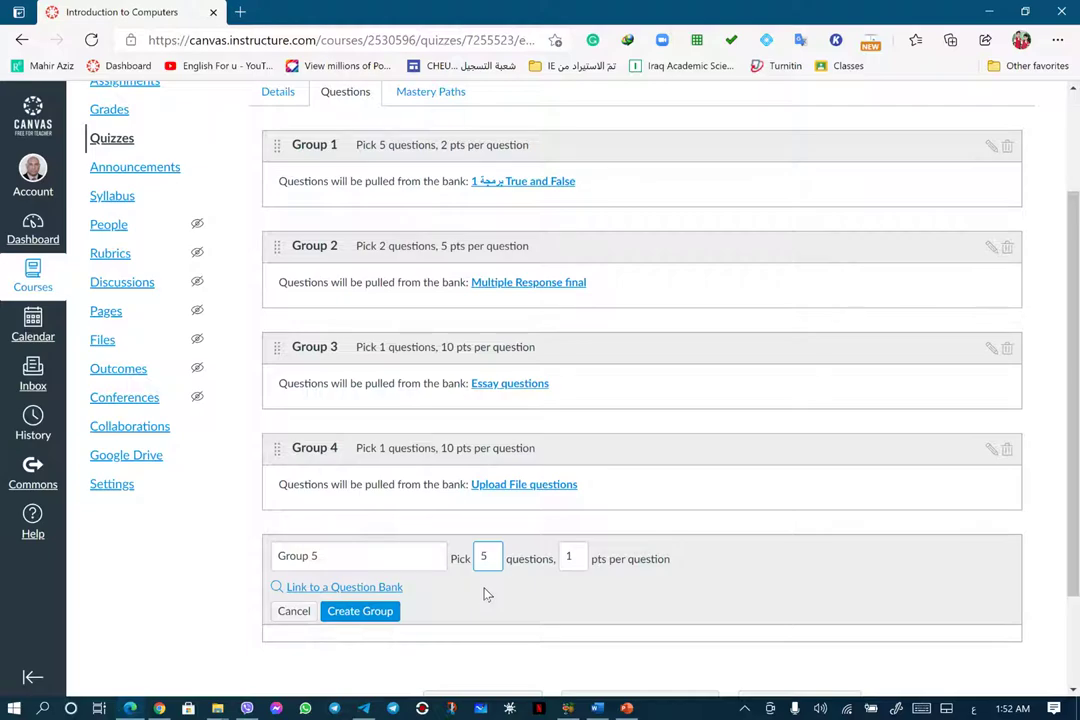
{"action": "left_click", "coordinate": [567, 557]}
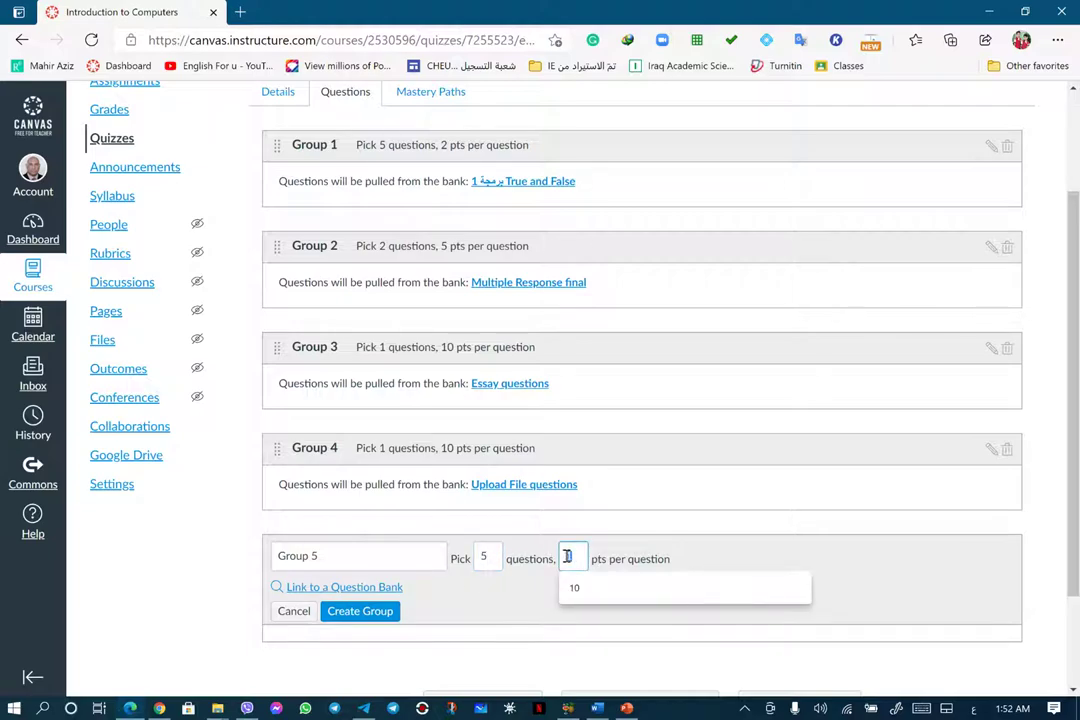
{"action": "key", "text": "Escape"}
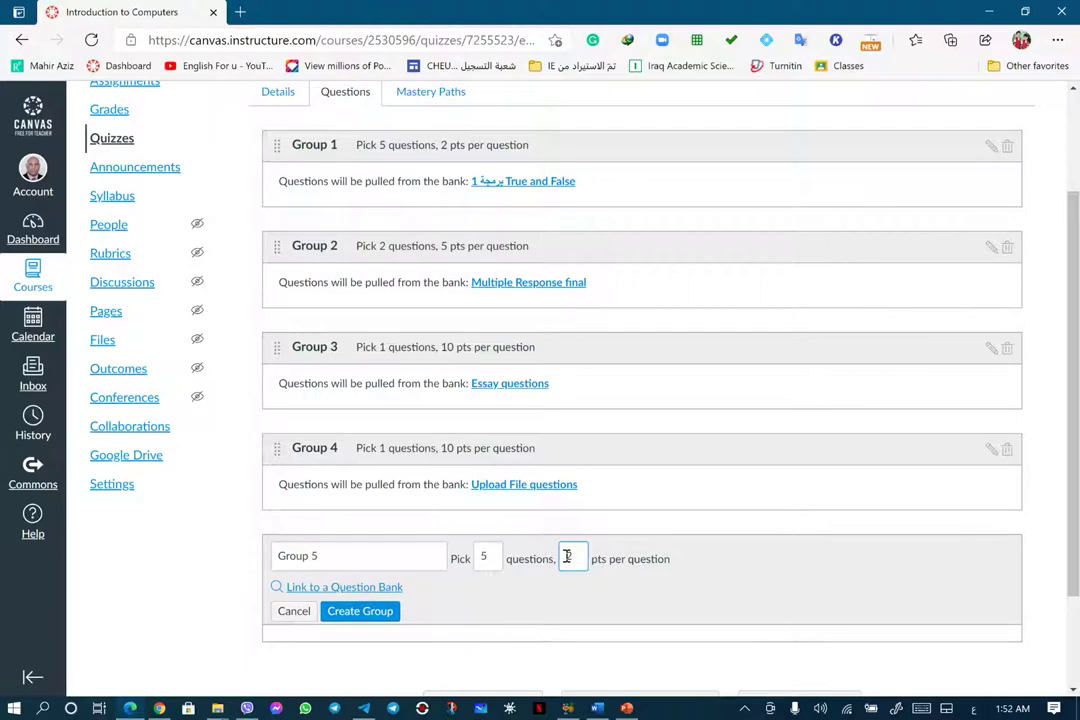
Link Group 5 to the question bank "برمجة 1 multiple choice" and create the group
{"action": "left_click", "coordinate": [392, 587]}
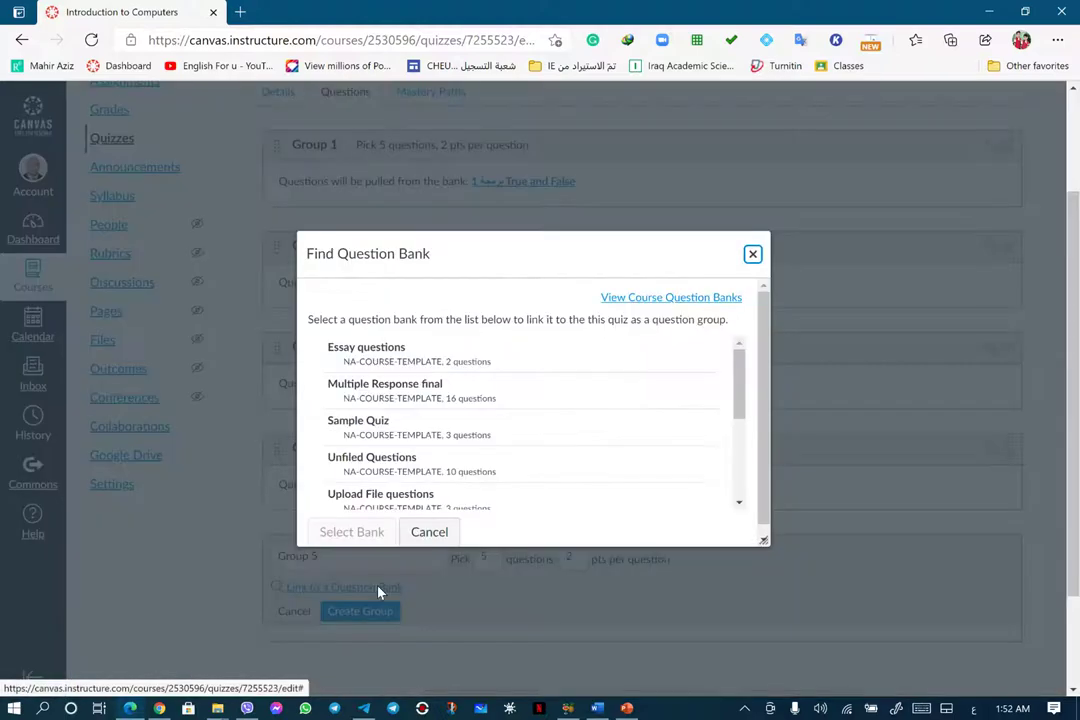
{"action": "scroll", "coordinate": [521, 448], "scroll_direction": "down", "scroll_amount": 4}
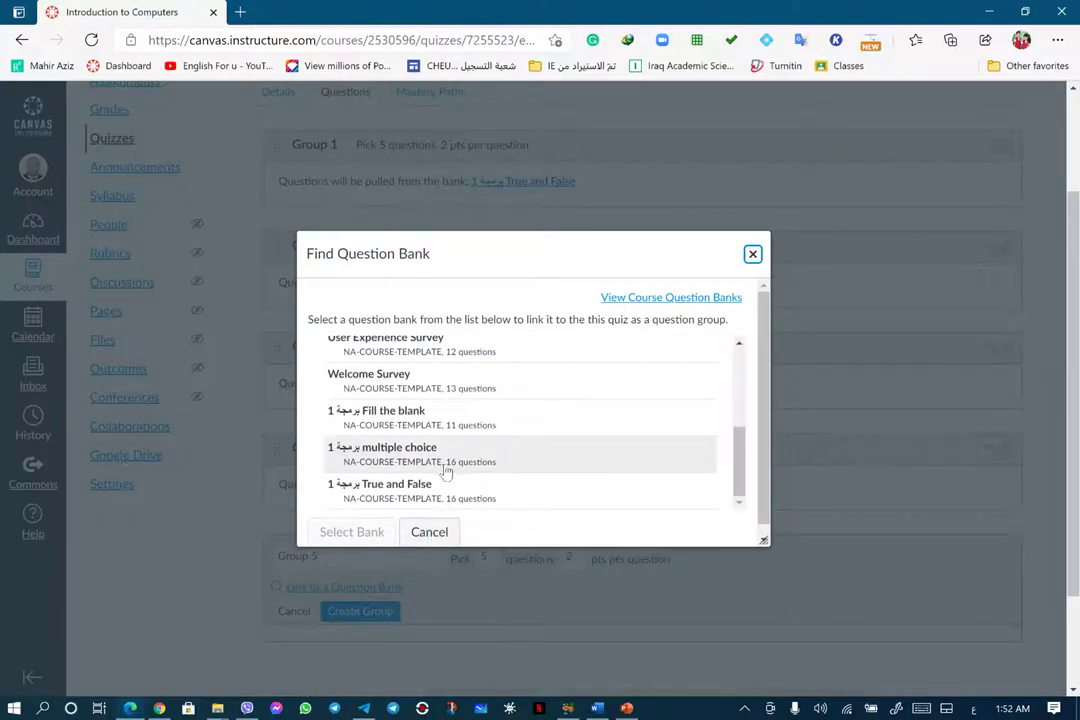
{"action": "left_click", "coordinate": [405, 455]}
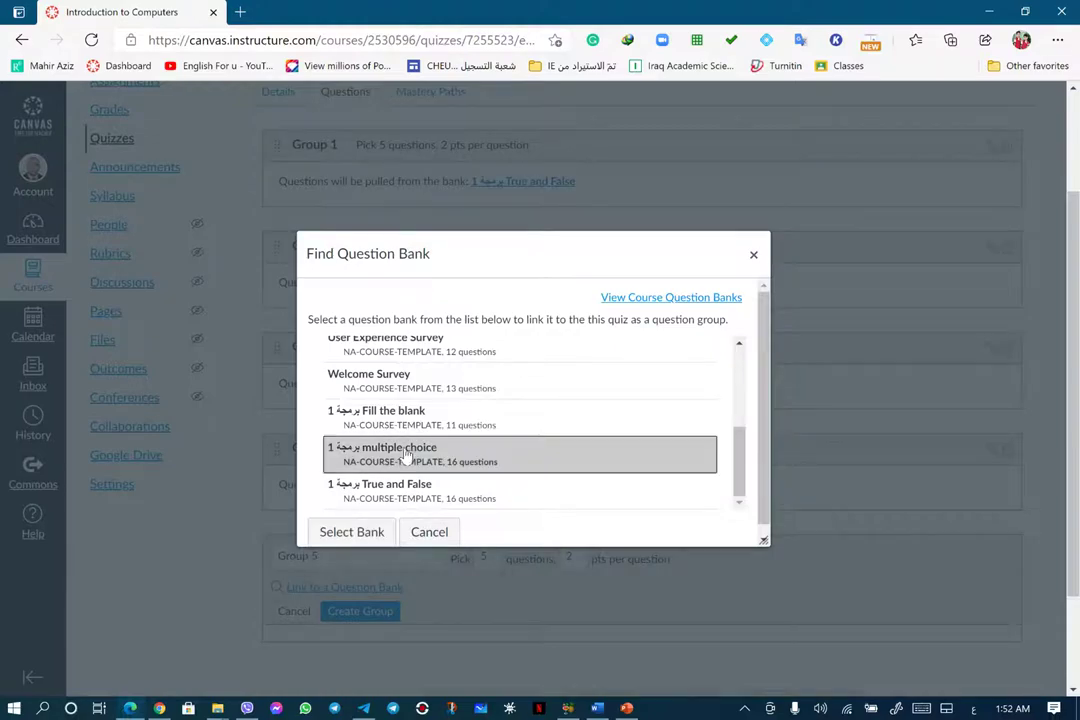
{"action": "left_click", "coordinate": [366, 532]}
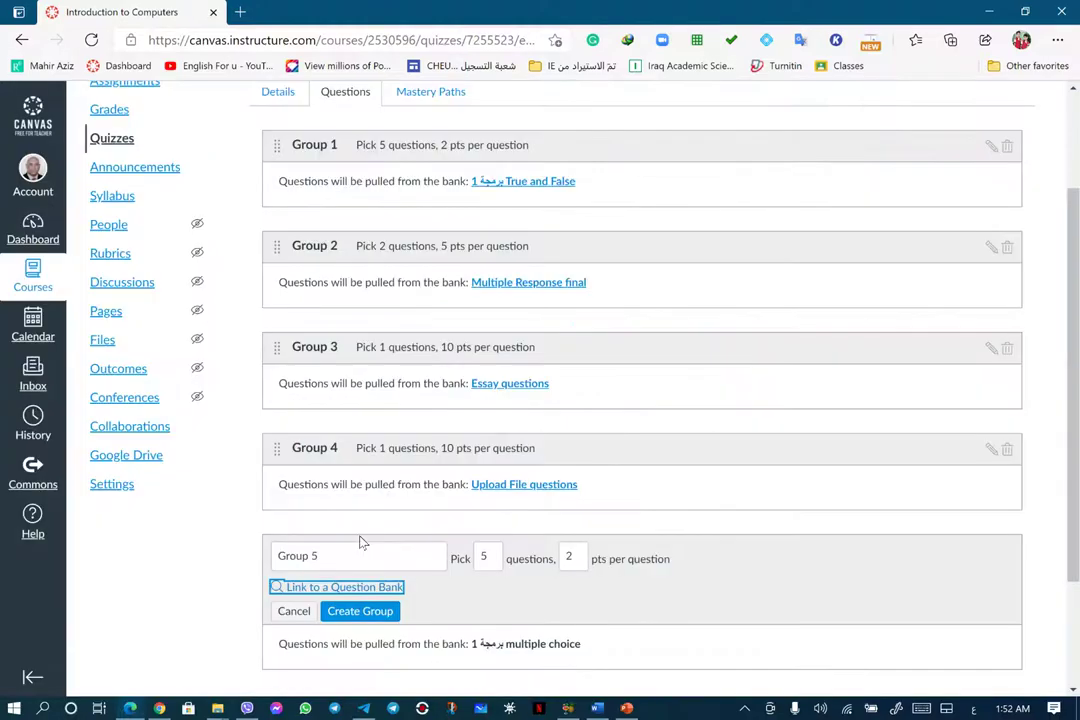
{"action": "left_click", "coordinate": [375, 620]}
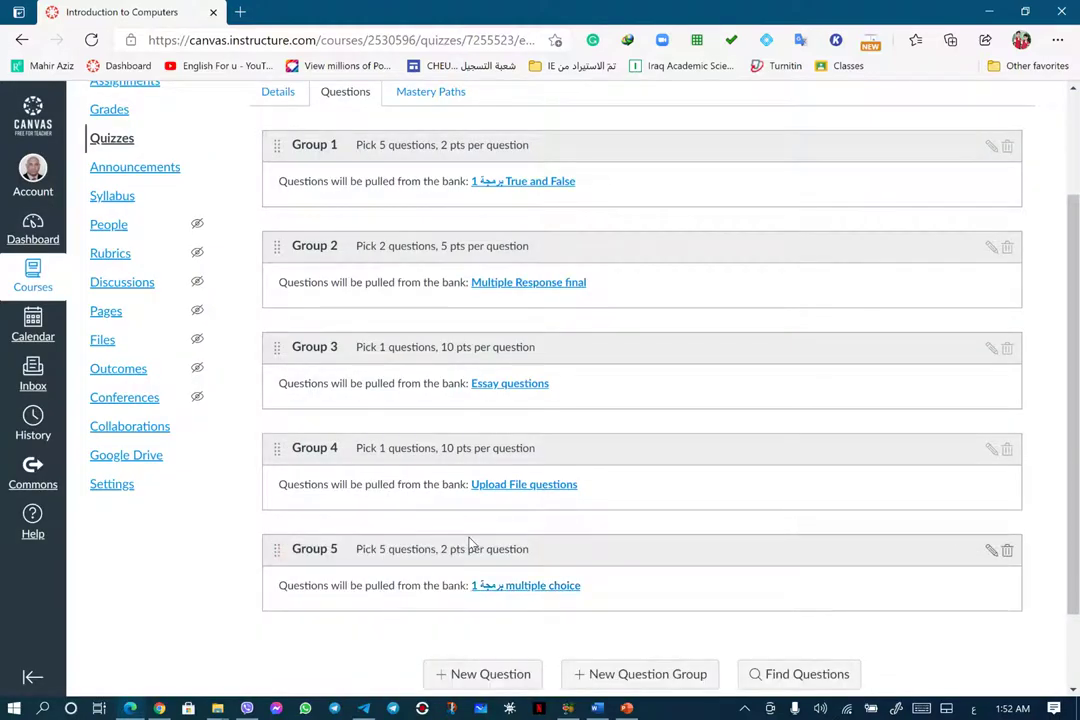
Save the quiz with its five question groups and review its settings and availability dates
{"action": "scroll", "coordinate": [470, 545], "scroll_direction": "down", "scroll_amount": 1}
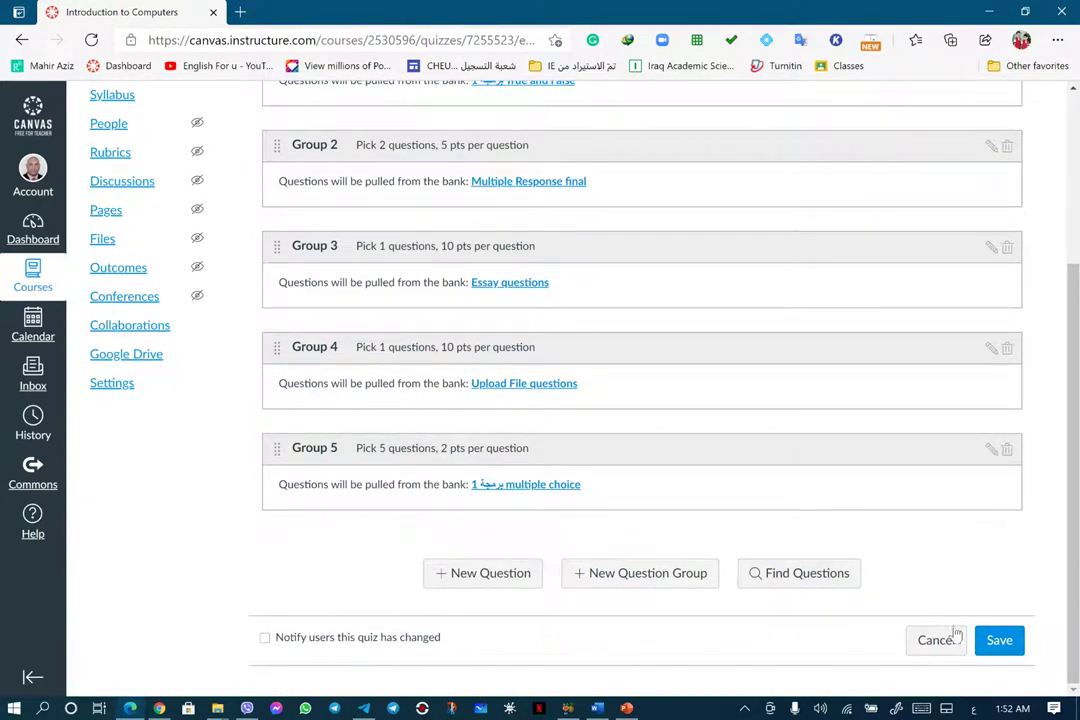
{"action": "left_click", "coordinate": [1002, 644]}
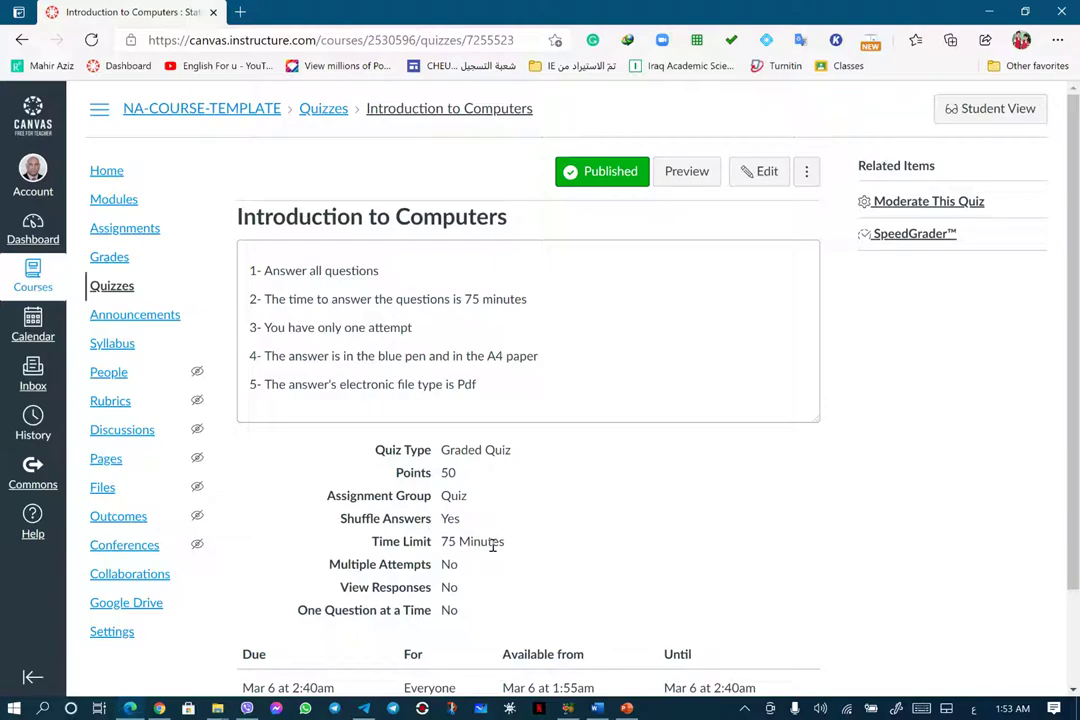
{"action": "scroll", "coordinate": [485, 600], "scroll_direction": "down", "scroll_amount": 2}
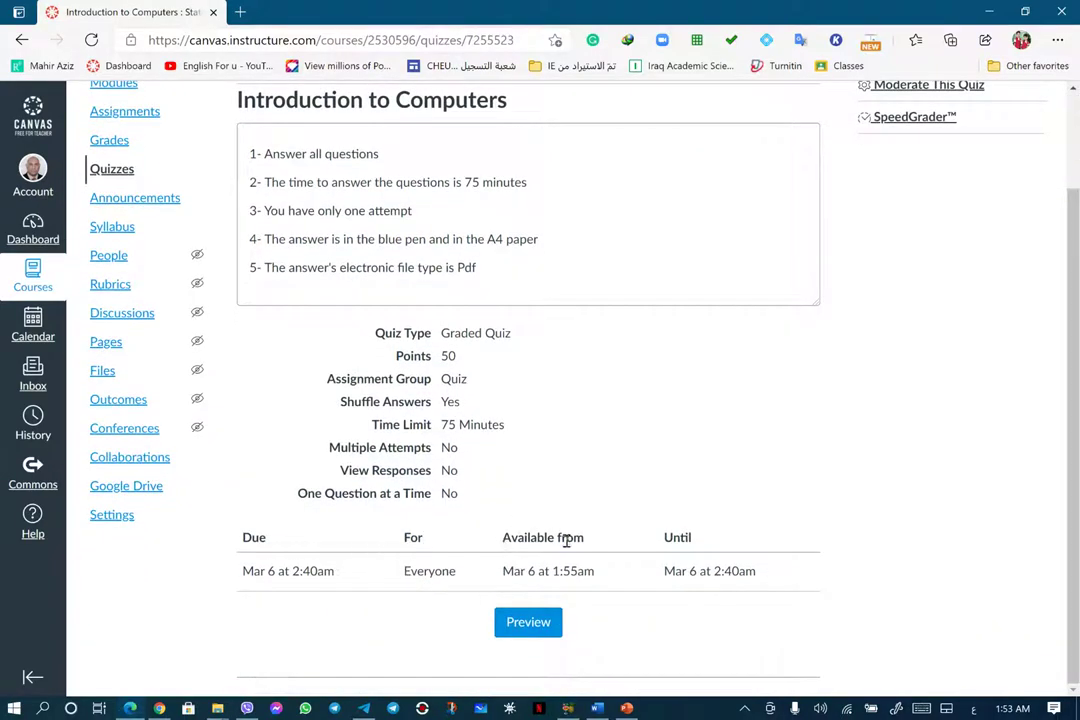
Preview the published Introduction to Computers quiz and look through its instructions and questions
{"action": "left_click", "coordinate": [530, 625]}
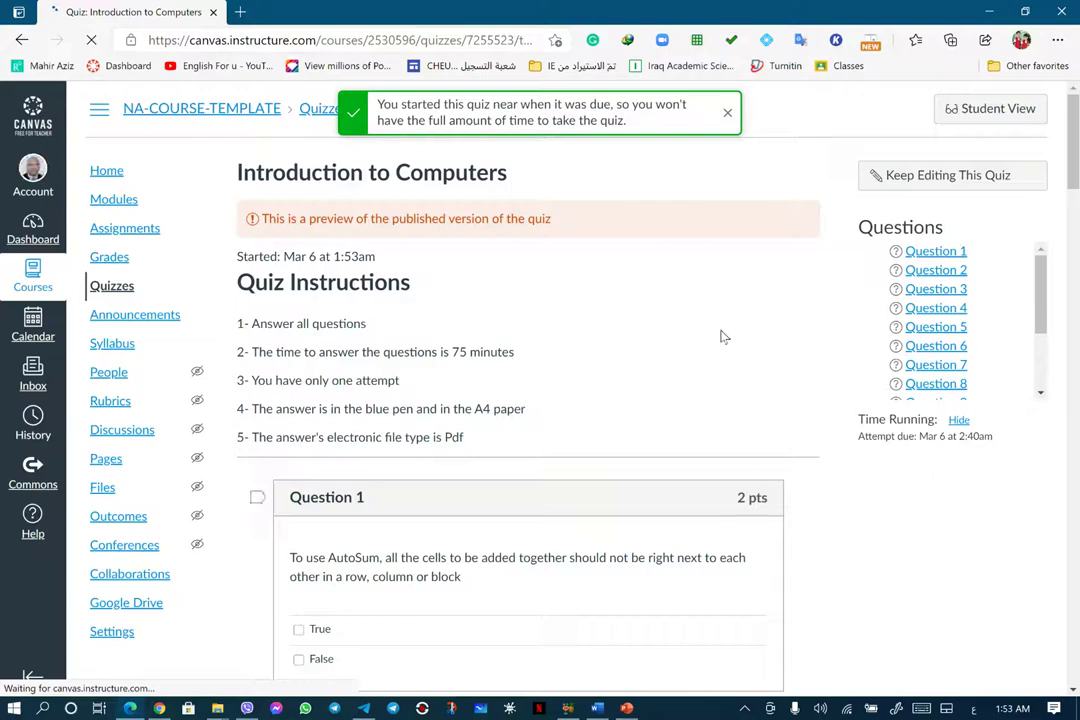
{"action": "scroll", "coordinate": [718, 335], "scroll_direction": "down", "scroll_amount": 5}
{"action": "scroll", "coordinate": [722, 337], "scroll_direction": "down", "scroll_amount": 15}
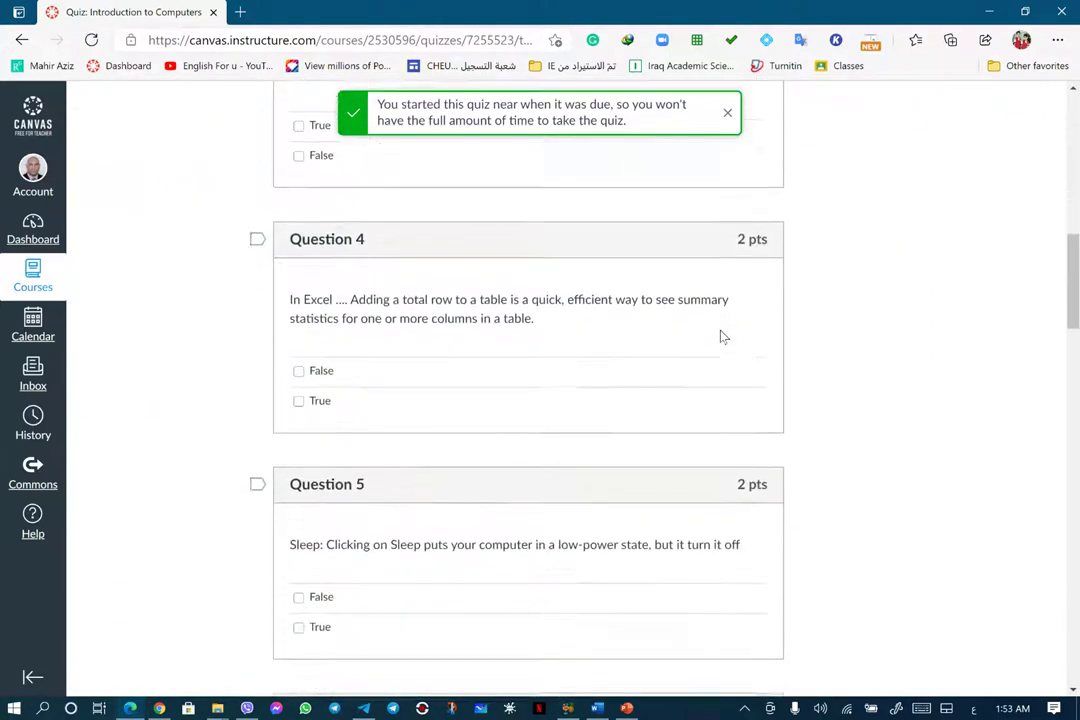
{"action": "scroll", "coordinate": [722, 337], "scroll_direction": "down", "scroll_amount": 10}
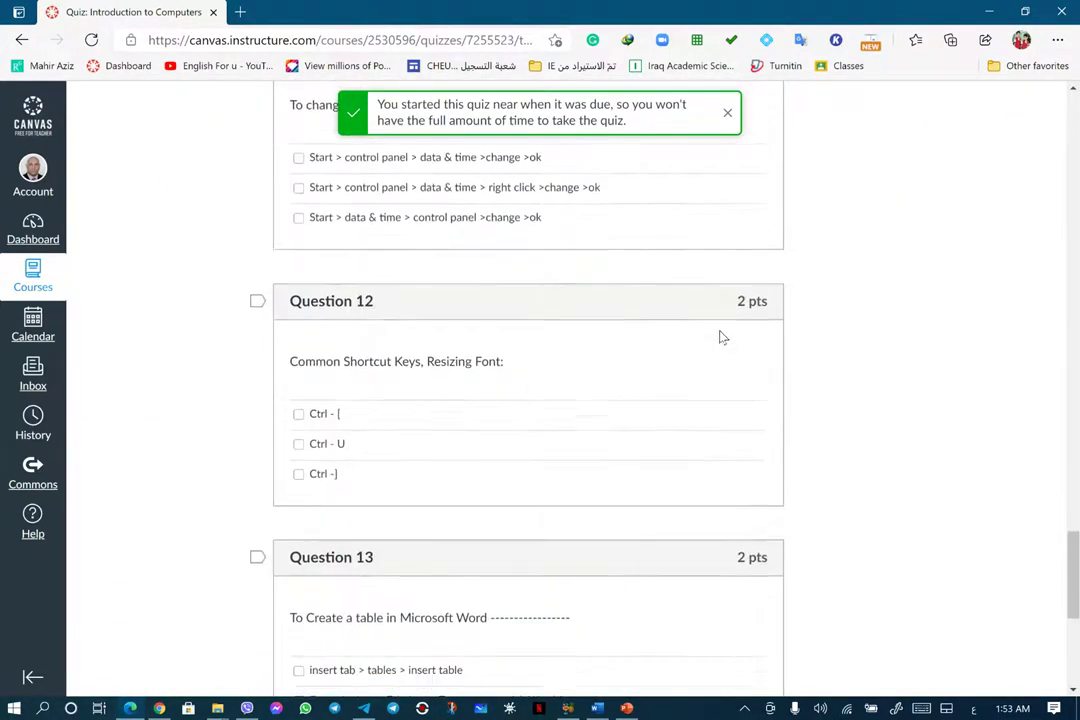
{"action": "scroll", "coordinate": [722, 337], "scroll_direction": "up", "scroll_amount": 3}
{"action": "scroll", "coordinate": [722, 337], "scroll_direction": "up", "scroll_amount": 15}
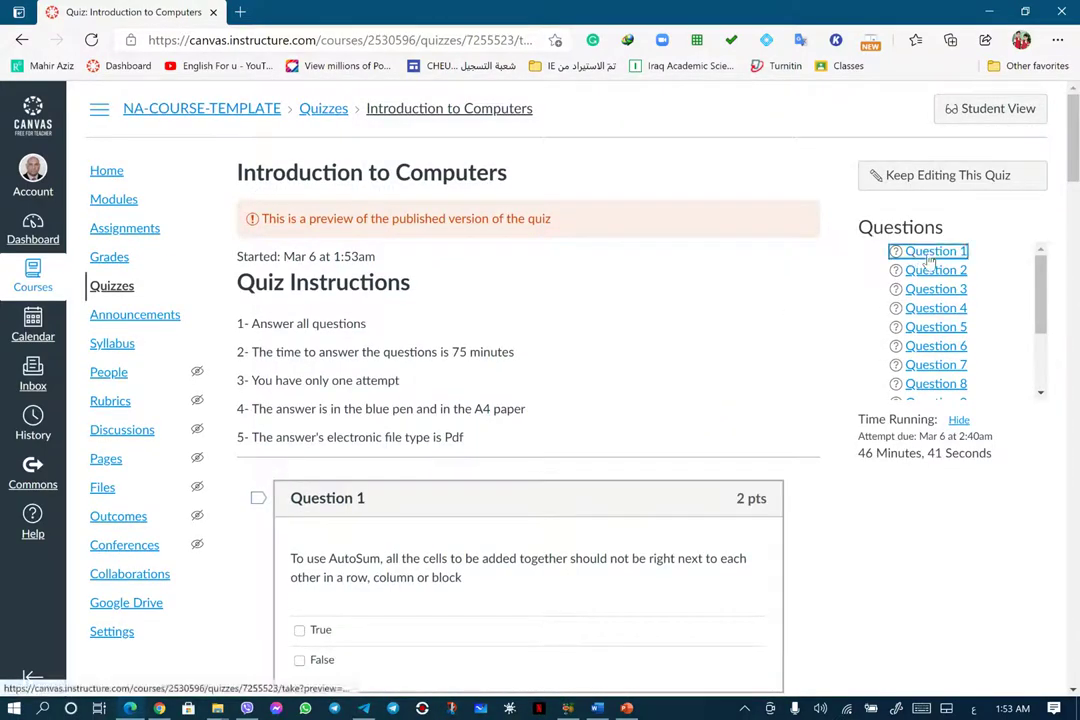
{"action": "left_click", "coordinate": [930, 278]}
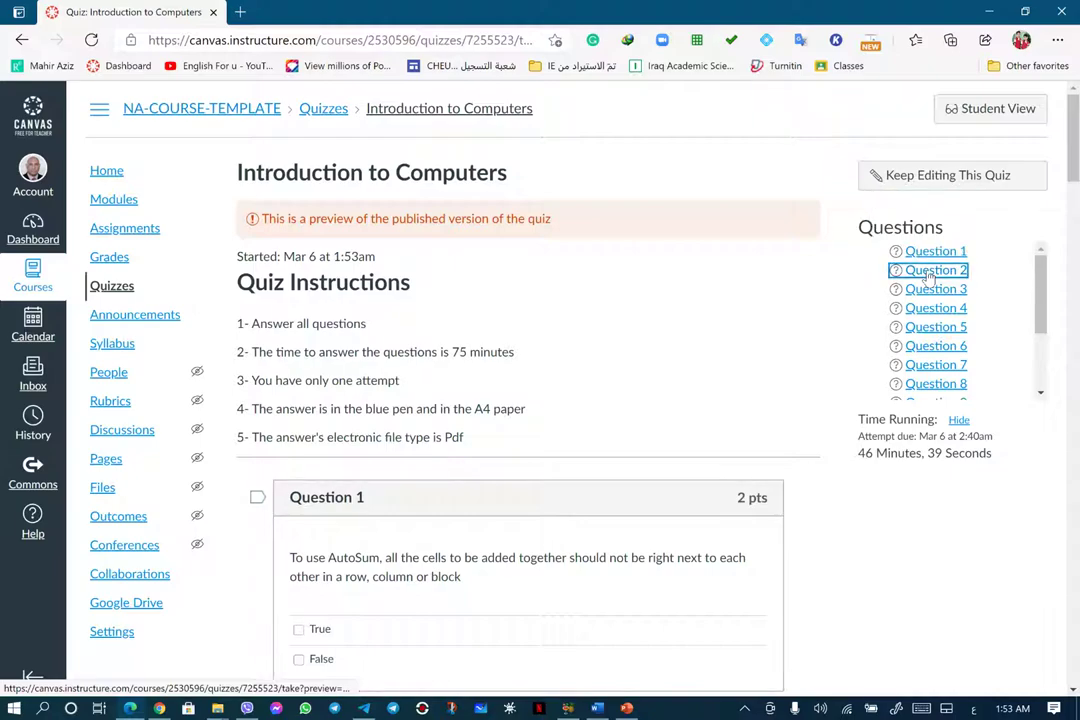
{"action": "scroll", "coordinate": [930, 278], "scroll_direction": "down", "scroll_amount": 10}
{"action": "scroll", "coordinate": [930, 278], "scroll_direction": "up", "scroll_amount": 15}
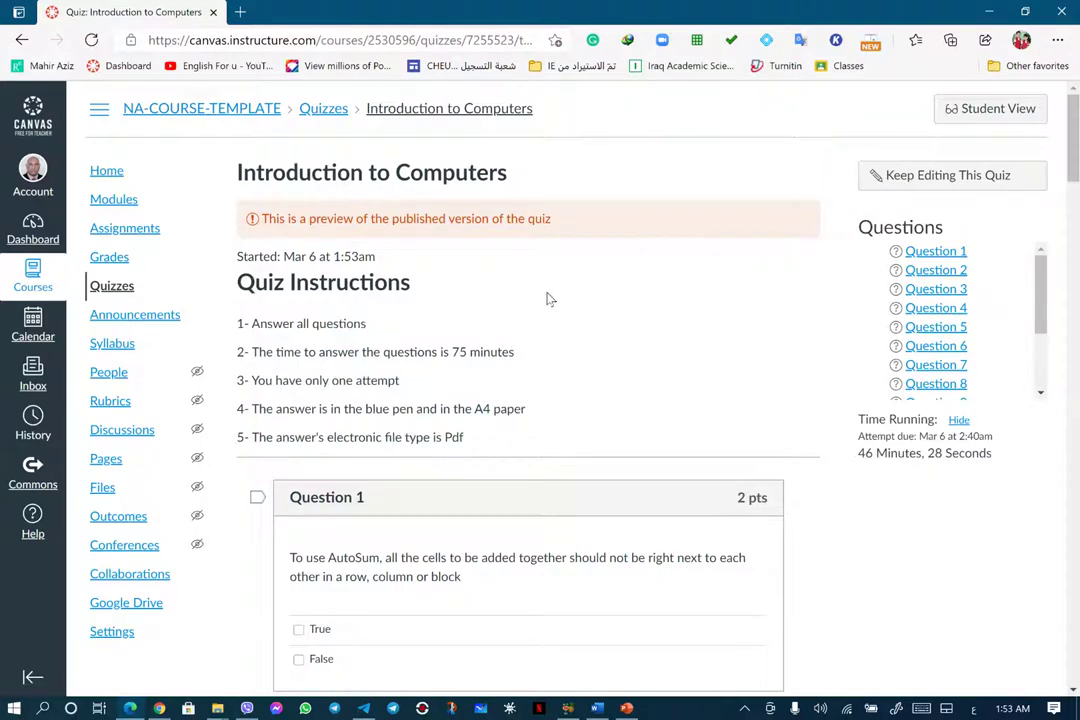
Check how the quiz page appears in Student View and leave Student View
{"action": "left_click", "coordinate": [995, 109]}
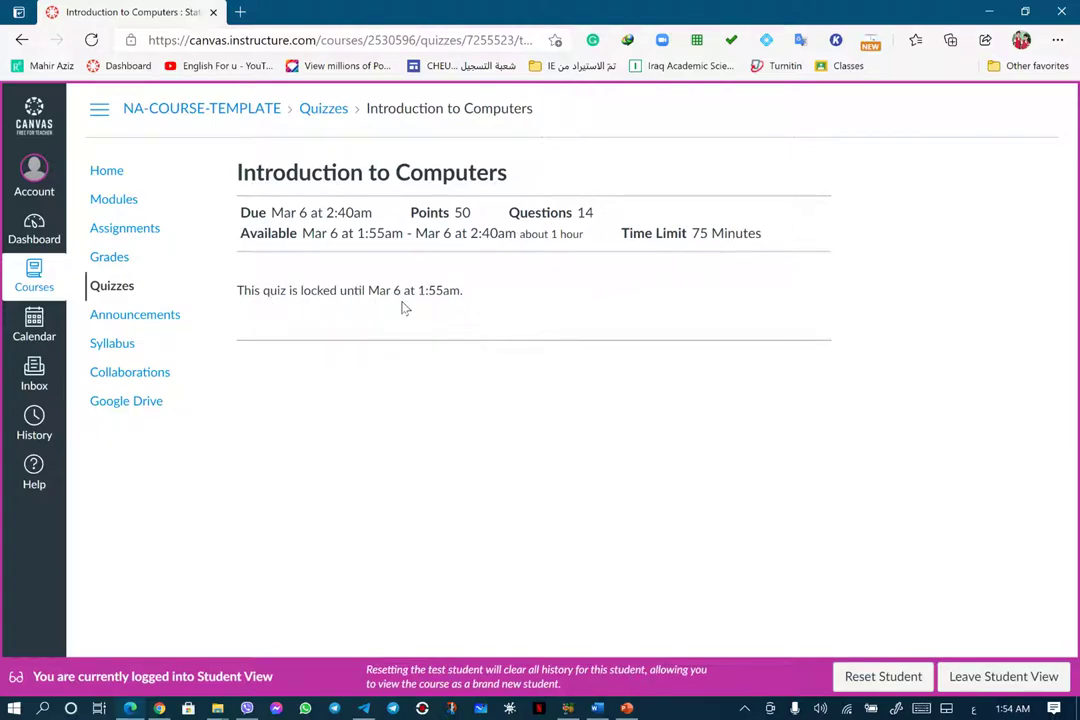
{"action": "left_click", "coordinate": [1000, 688]}
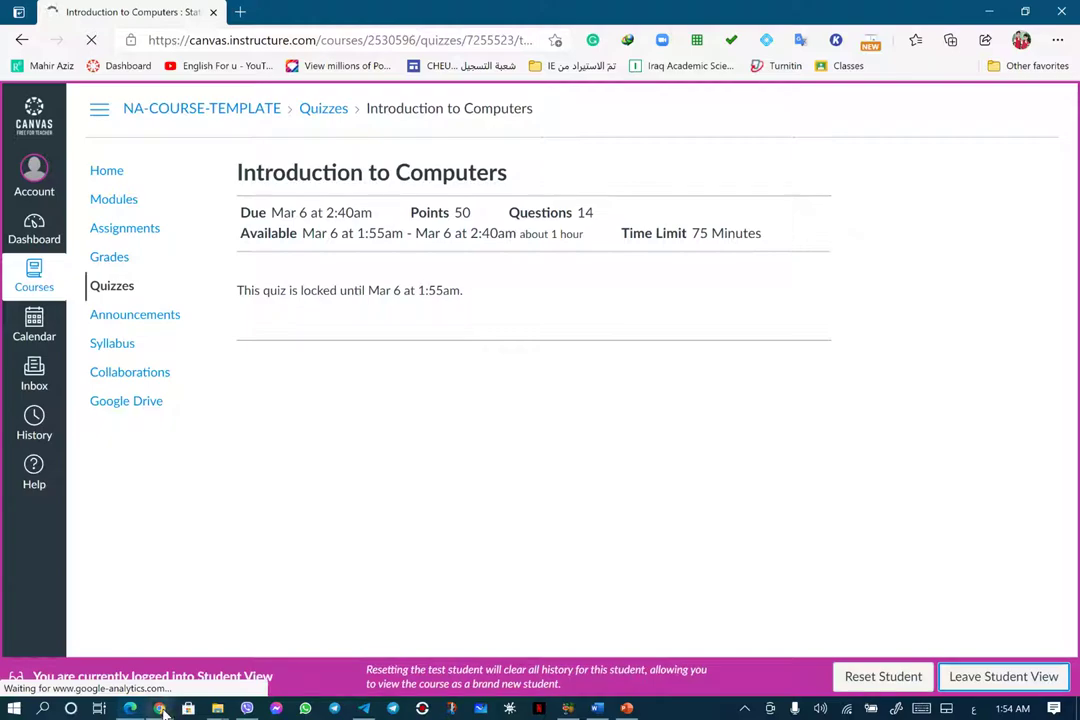
Leave the quiz preview in Edge and return to the course's list of quizzes
{"action": "left_click", "coordinate": [160, 708]}
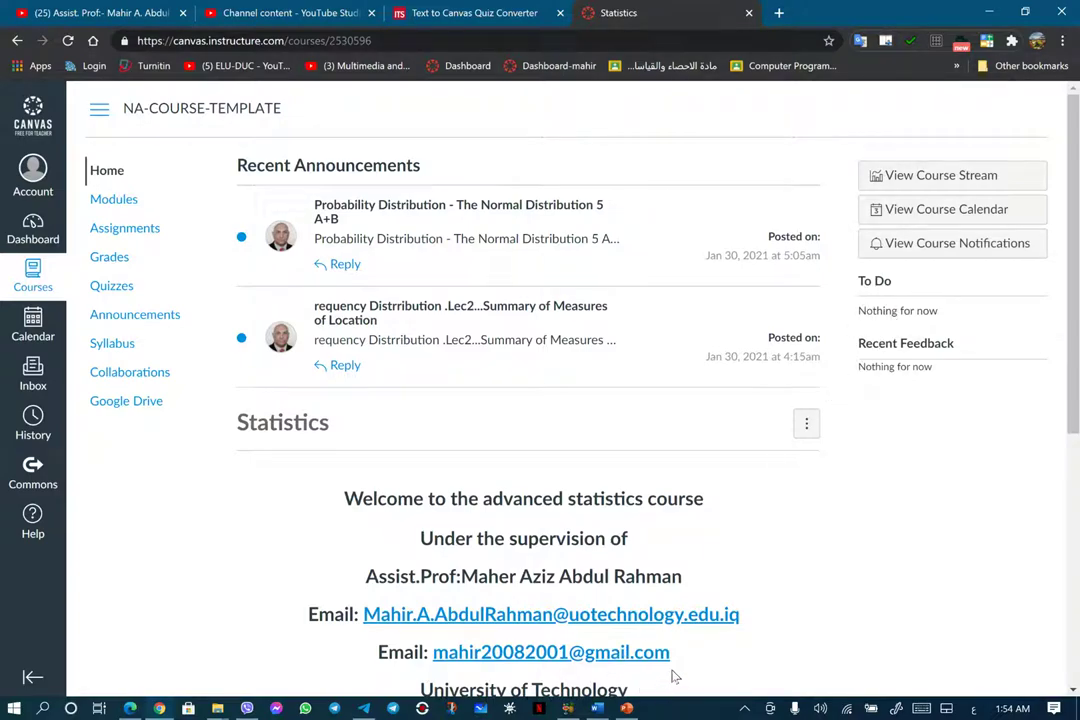
{"action": "left_click", "coordinate": [130, 708]}
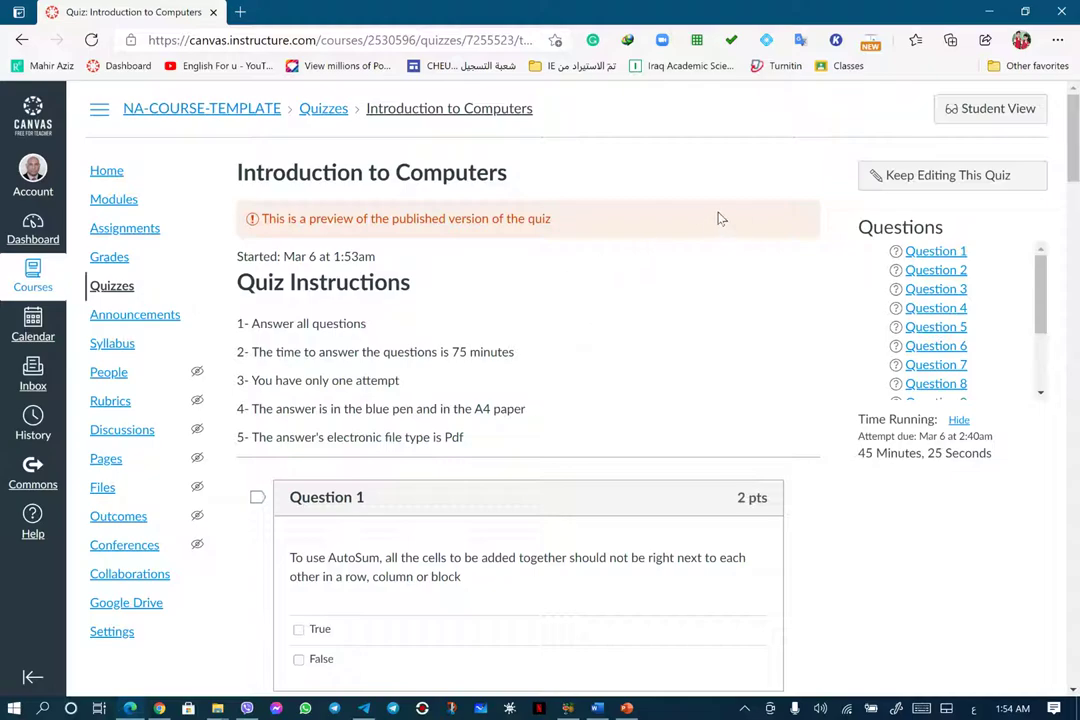
{"action": "left_click", "coordinate": [22, 40]}
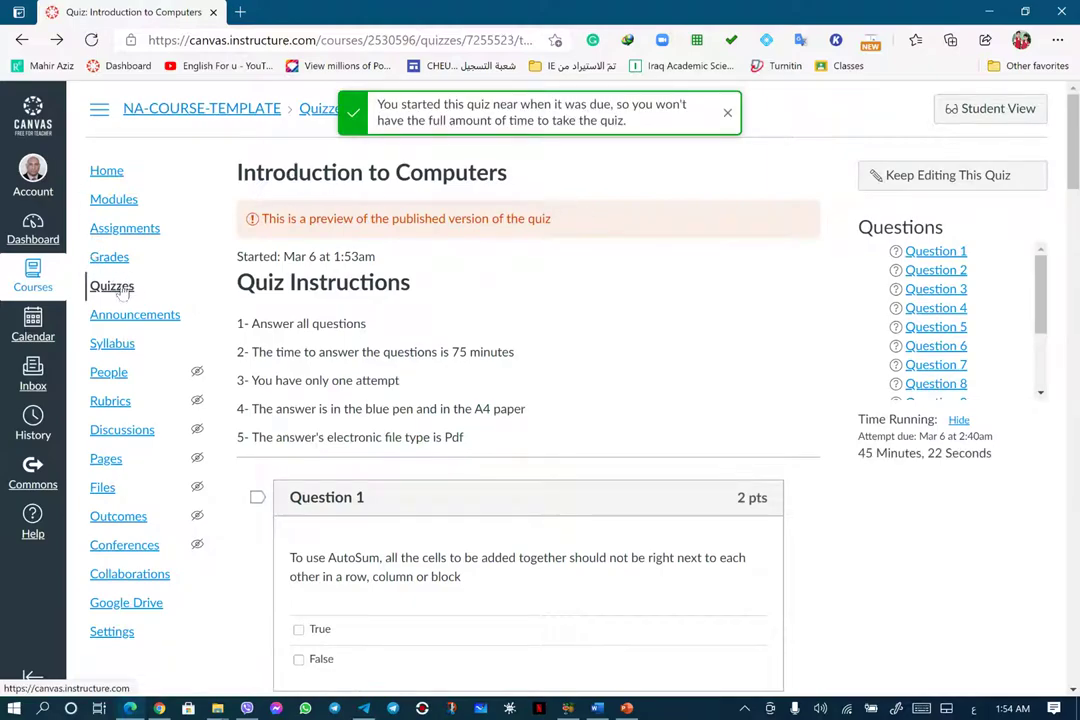
{"action": "left_click", "coordinate": [23, 42]}
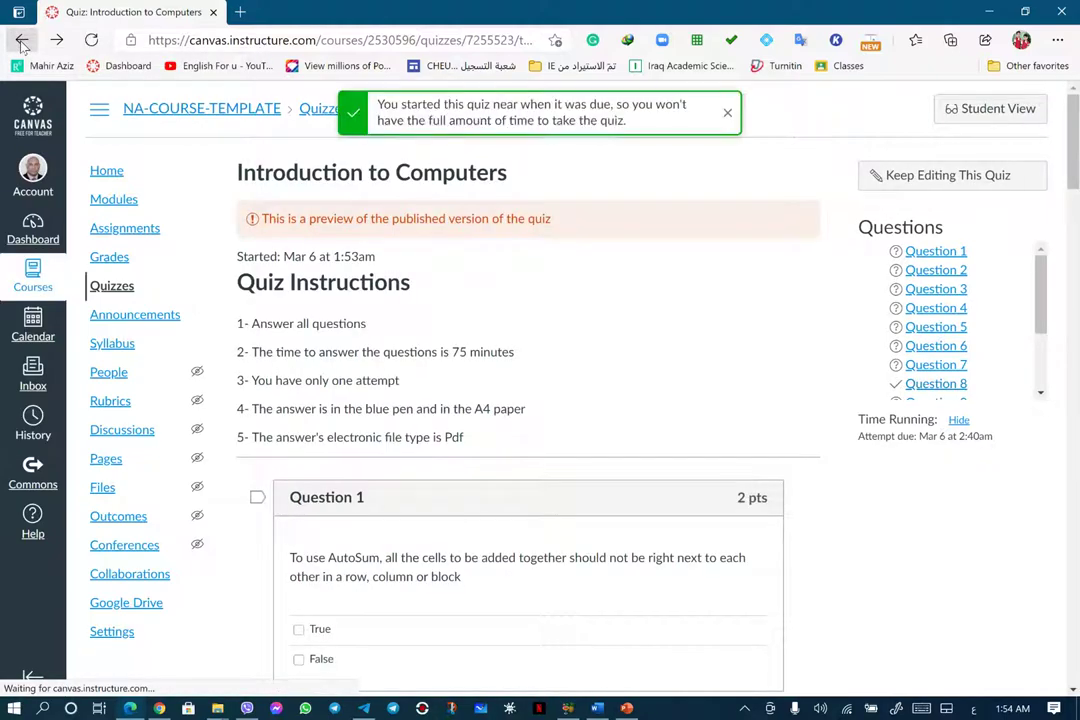
{"action": "left_click", "coordinate": [119, 287]}
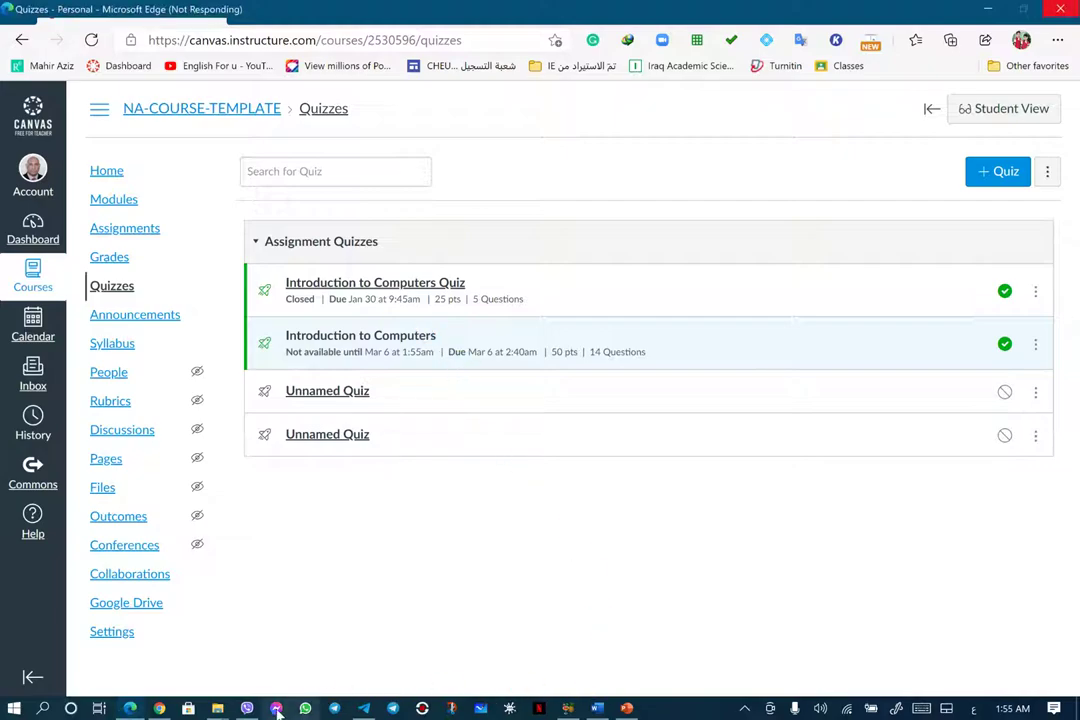
Switch to Chrome, refresh the student's course home page and check which account is signed in
{"action": "left_click", "coordinate": [159, 708]}
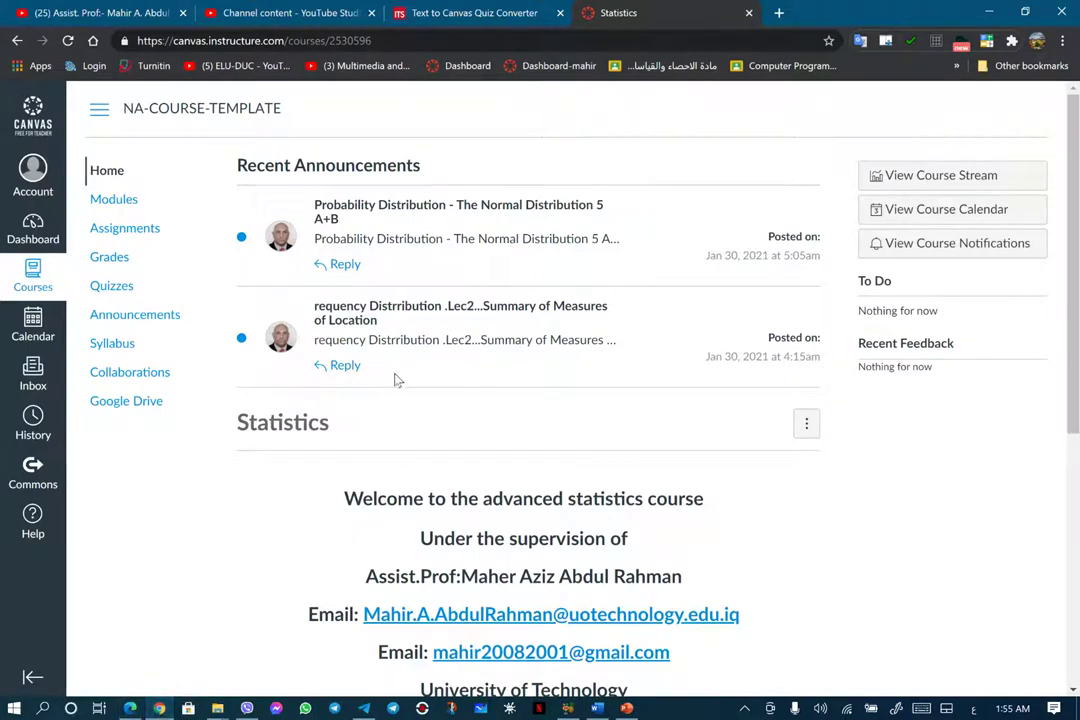
{"action": "left_click", "coordinate": [68, 41]}
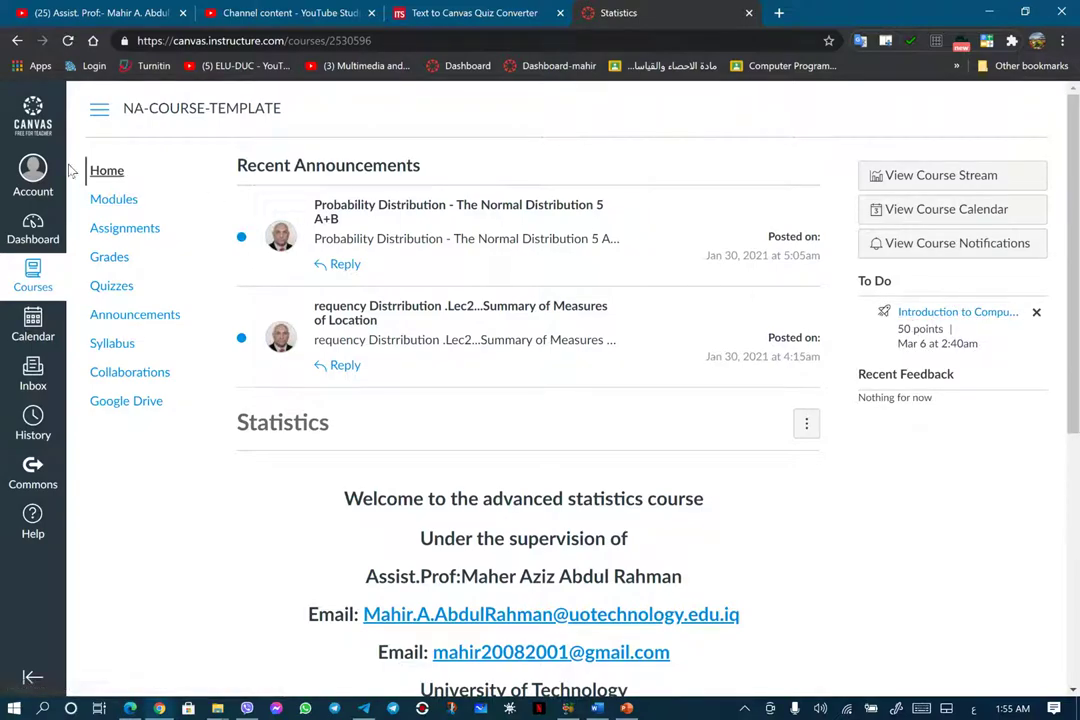
{"action": "left_click", "coordinate": [33, 172]}
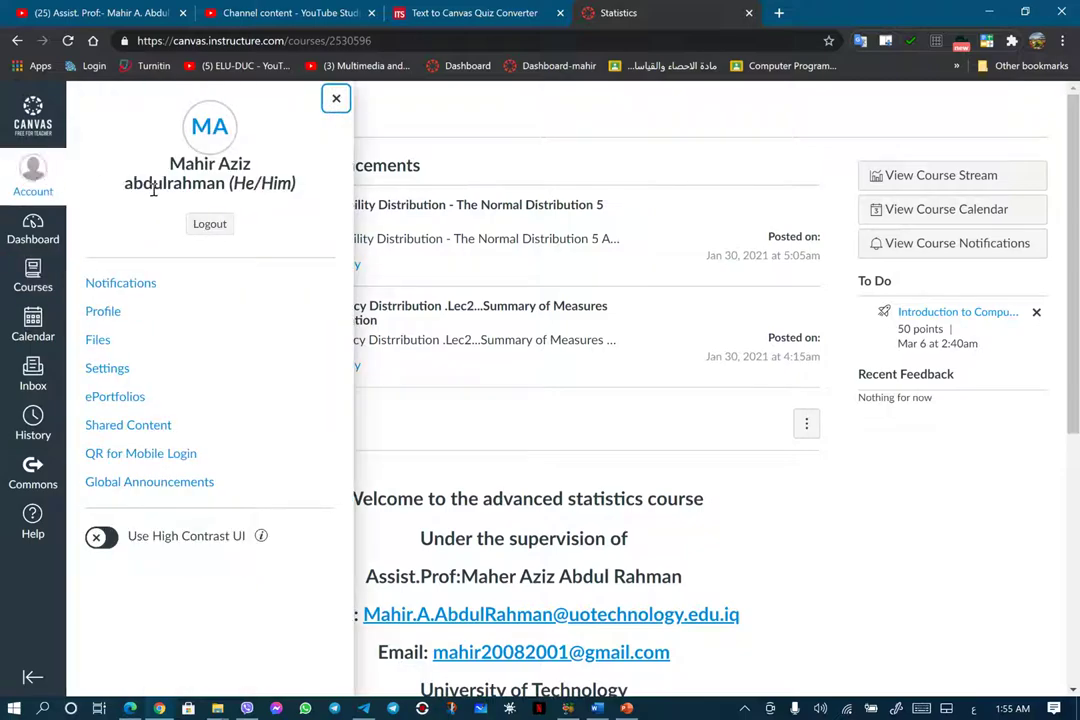
{"action": "left_click", "coordinate": [962, 470]}
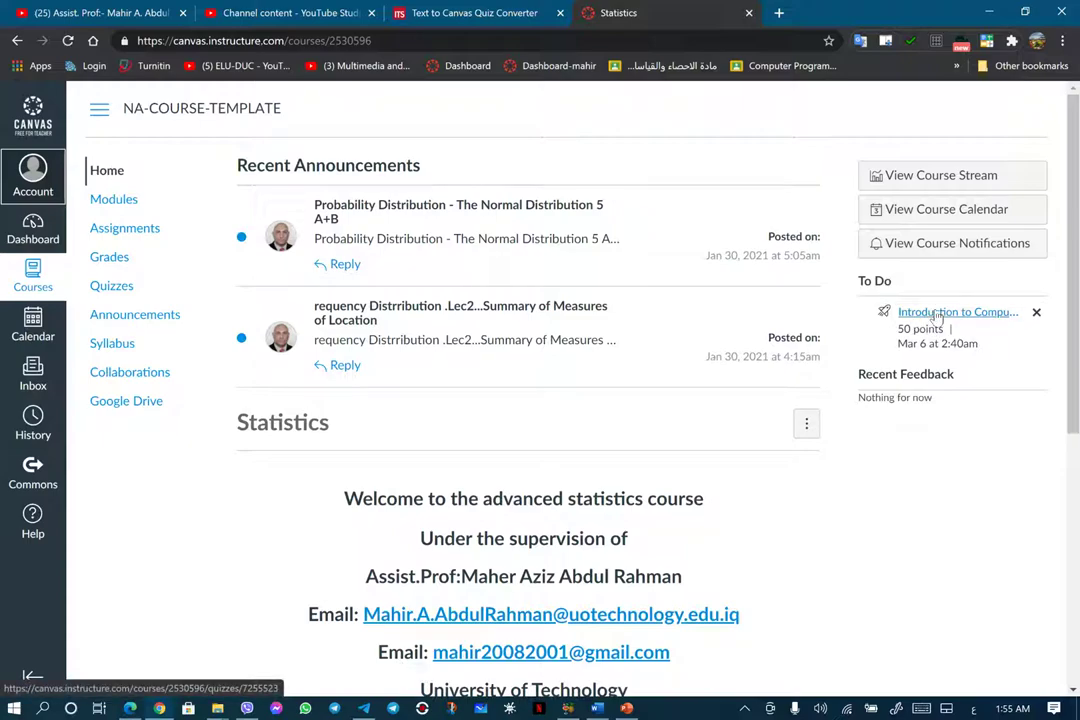
Open the Introduction to Computers quiz from the student's to-do list, start taking it and try the question links
{"action": "left_click", "coordinate": [937, 314]}
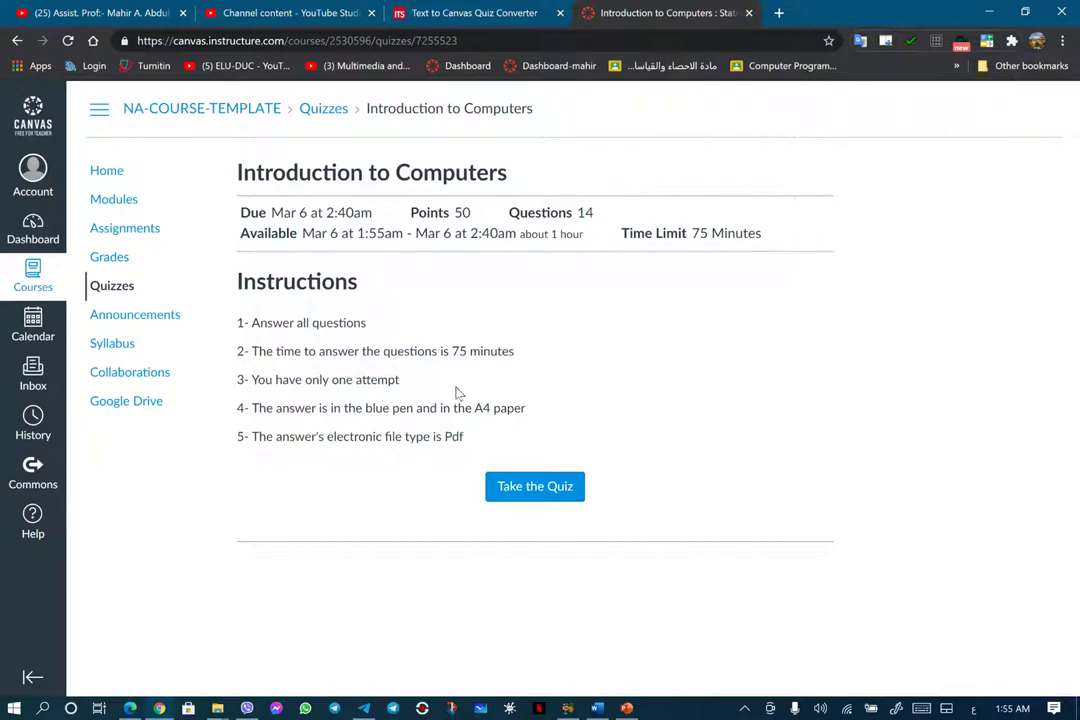
{"action": "left_click", "coordinate": [535, 496]}
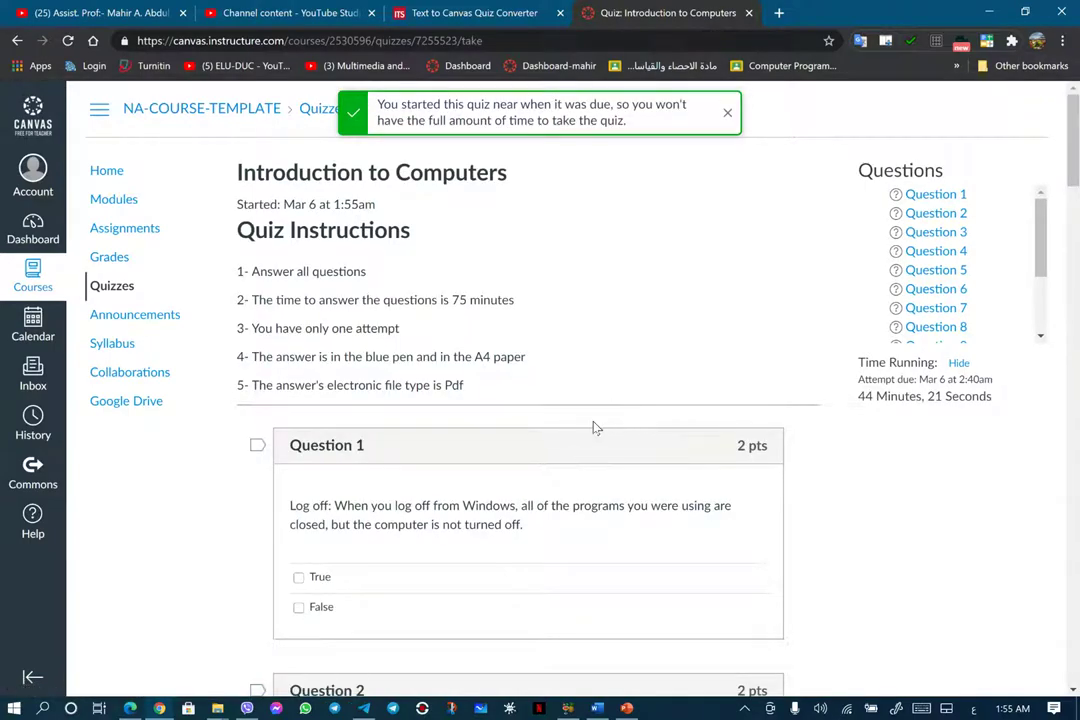
{"action": "left_click", "coordinate": [950, 215]}
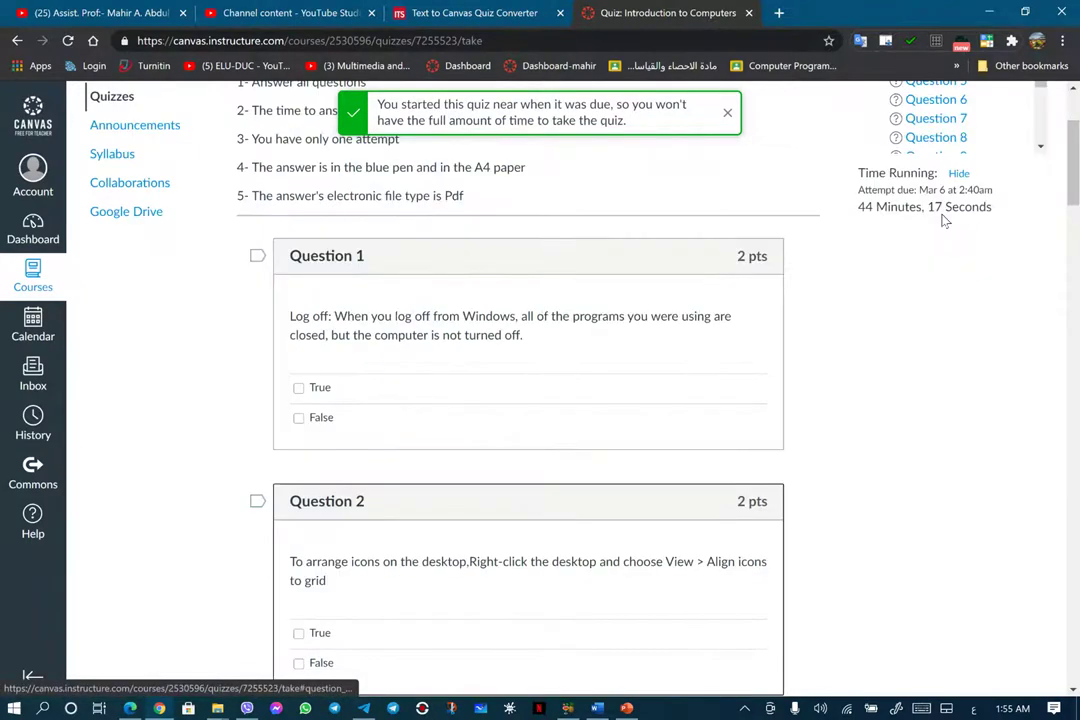
{"action": "left_click", "coordinate": [946, 122]}
{"action": "scroll", "coordinate": [911, 219], "scroll_direction": "up", "scroll_amount": 15}
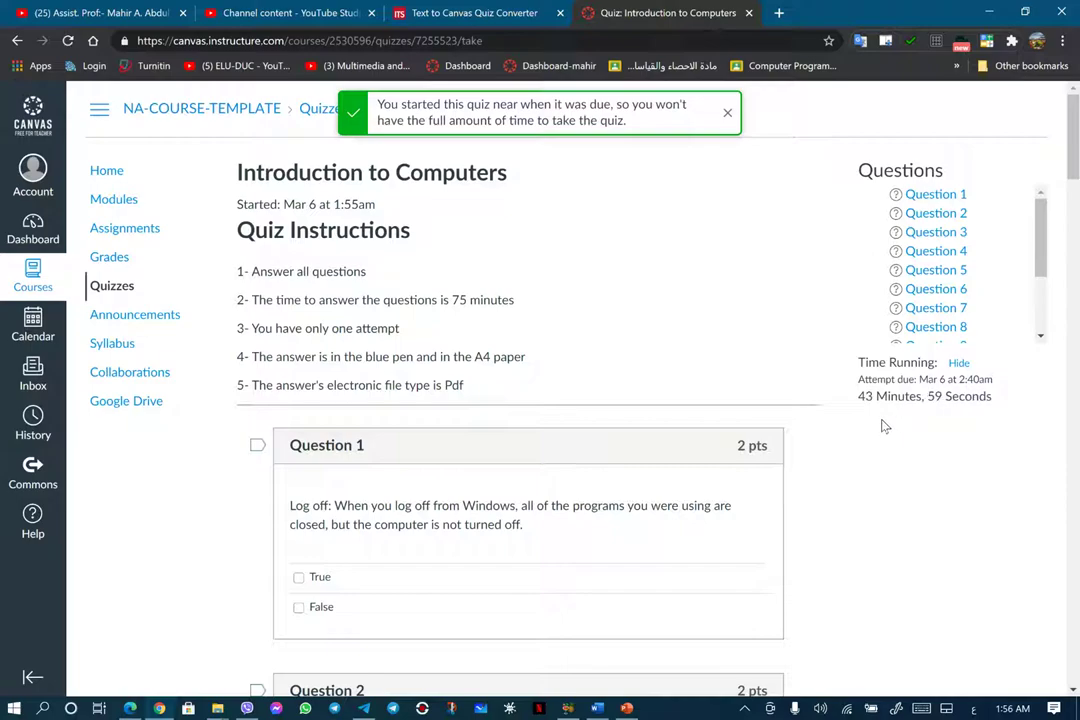
Answer questions 1 to 5 of the quiz with True, False, True, False and False
{"action": "left_click", "coordinate": [299, 579]}
{"action": "scroll", "coordinate": [380, 555], "scroll_direction": "down", "scroll_amount": 3}
{"action": "left_click", "coordinate": [299, 591]}
{"action": "scroll", "coordinate": [400, 545], "scroll_direction": "down", "scroll_amount": 3}
{"action": "left_click", "coordinate": [299, 562]}
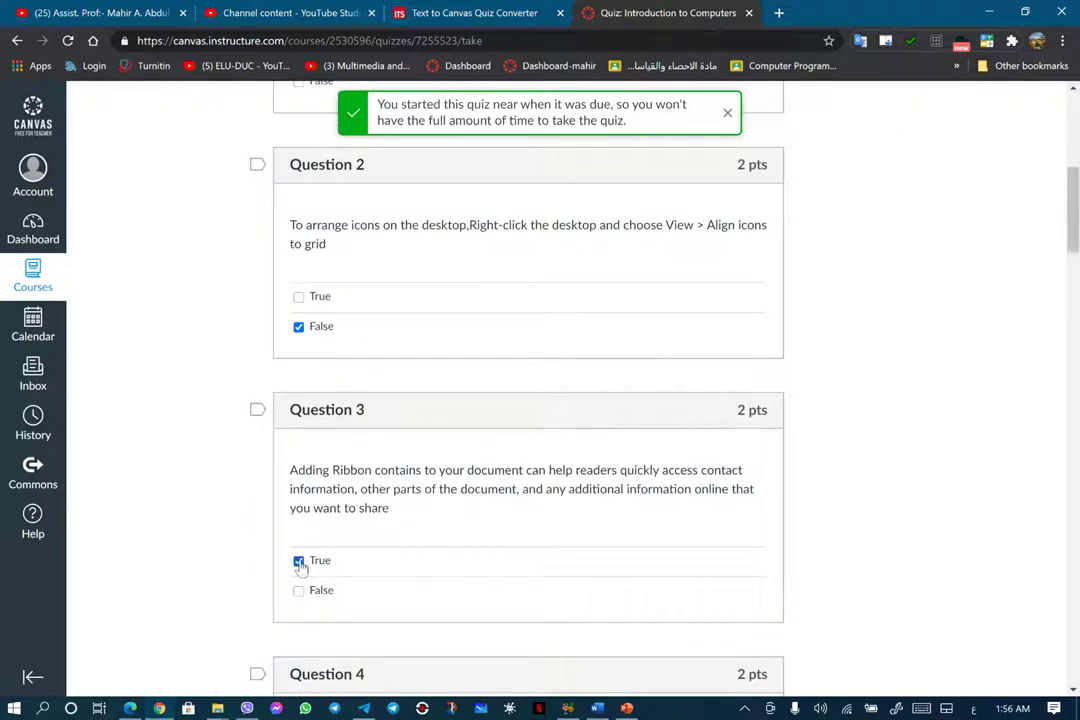
{"action": "scroll", "coordinate": [369, 545], "scroll_direction": "down", "scroll_amount": 3}
{"action": "left_click", "coordinate": [318, 542]}
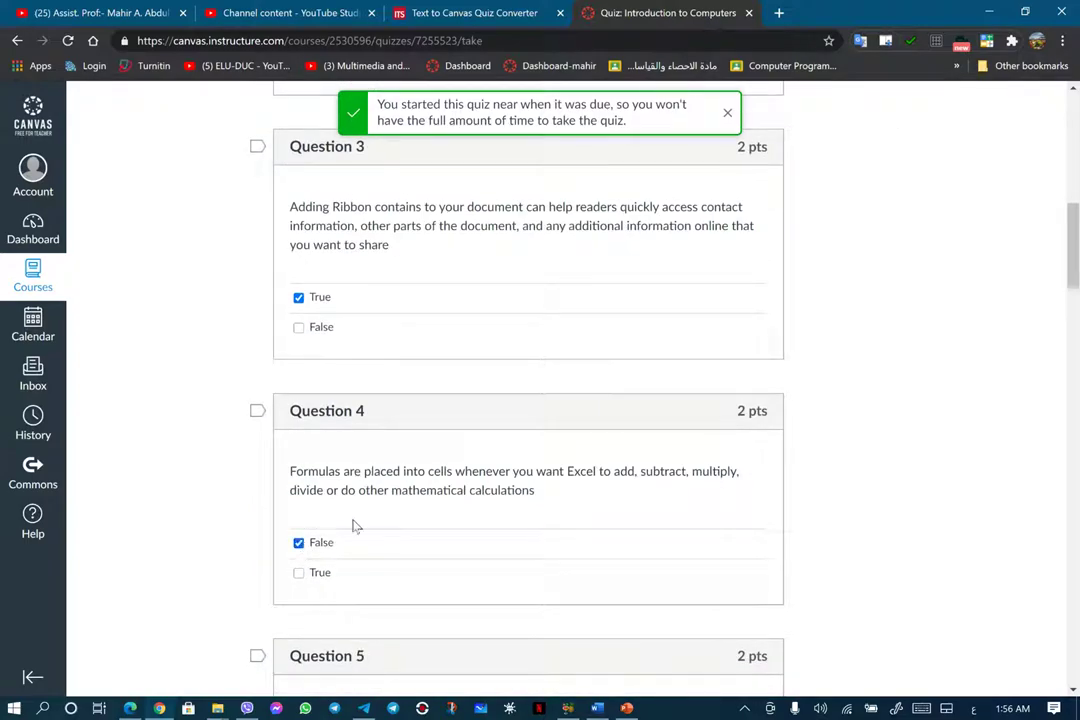
{"action": "scroll", "coordinate": [403, 485], "scroll_direction": "up", "scroll_amount": 9}
{"action": "scroll", "coordinate": [403, 485], "scroll_direction": "down", "scroll_amount": 8}
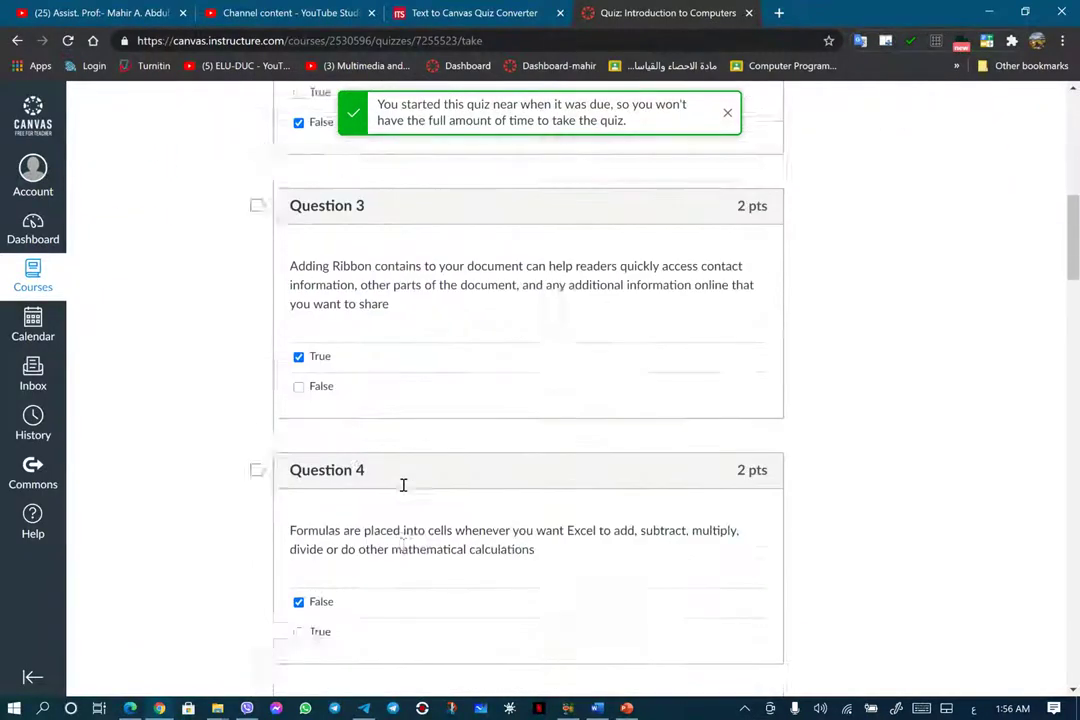
{"action": "scroll", "coordinate": [403, 488], "scroll_direction": "down", "scroll_amount": 3}
{"action": "left_click", "coordinate": [300, 540]}
{"action": "scroll", "coordinate": [395, 512], "scroll_direction": "down", "scroll_amount": 3}
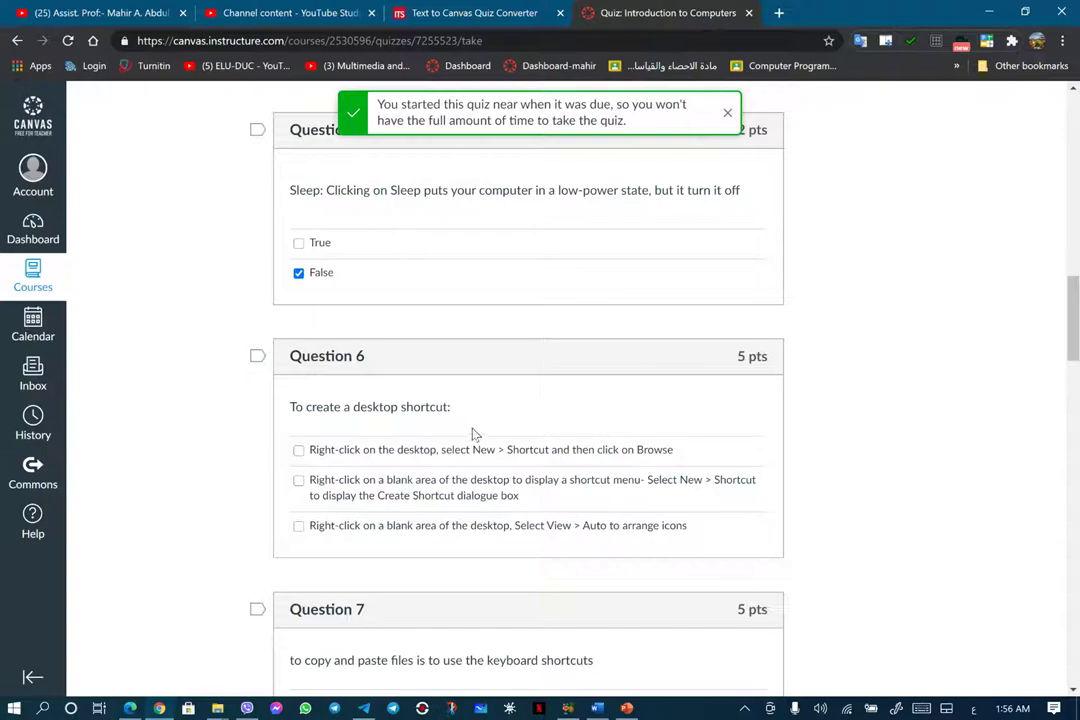
Tick and untick the answer options of question 6 on creating a desktop shortcut
{"action": "scroll", "coordinate": [395, 441], "scroll_direction": "down", "scroll_amount": 3}
{"action": "scroll", "coordinate": [395, 440], "scroll_direction": "down", "scroll_amount": 3}
{"action": "scroll", "coordinate": [393, 439], "scroll_direction": "up", "scroll_amount": 6}
{"action": "left_click", "coordinate": [298, 450]}
{"action": "left_click", "coordinate": [298, 480]}
{"action": "left_click", "coordinate": [298, 526]}
{"action": "left_click", "coordinate": [298, 451]}
{"action": "left_click", "coordinate": [298, 481]}
{"action": "left_click", "coordinate": [298, 526]}
{"action": "left_click", "coordinate": [298, 481]}
{"action": "left_click", "coordinate": [298, 451]}
Mark answer options in question 7 on the keyboard shortcuts for copying and pasting files
{"action": "scroll", "coordinate": [393, 473], "scroll_direction": "down", "scroll_amount": 3}
{"action": "left_click", "coordinate": [298, 440]}
{"action": "left_click", "coordinate": [298, 470]}
Enter a line of random Arabic letters as the written answer to question 8
{"action": "scroll", "coordinate": [388, 478], "scroll_direction": "down", "scroll_amount": 3}
{"action": "scroll", "coordinate": [408, 538], "scroll_direction": "down", "scroll_amount": 3}
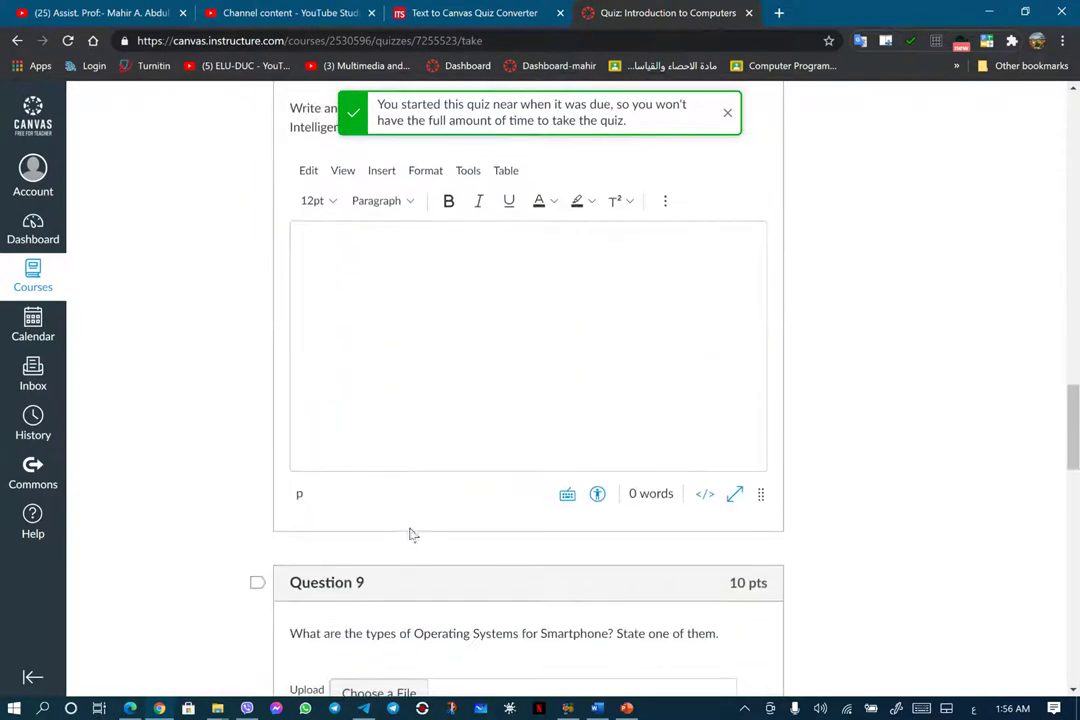
{"action": "left_click", "coordinate": [457, 327]}
{"action": "type", "text": "لتلامعلهغتنتكتهخاغعمنمهخعاعهغلالامتمهاعخاكخك"}
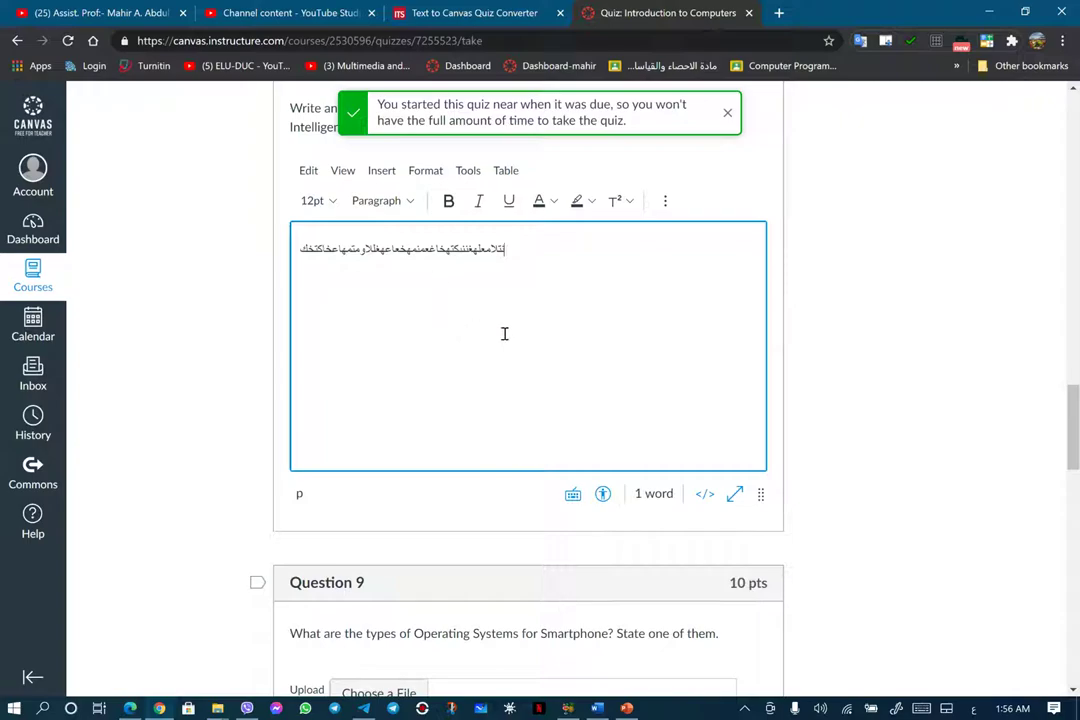
{"action": "scroll", "coordinate": [503, 336], "scroll_direction": "down", "scroll_amount": 3}
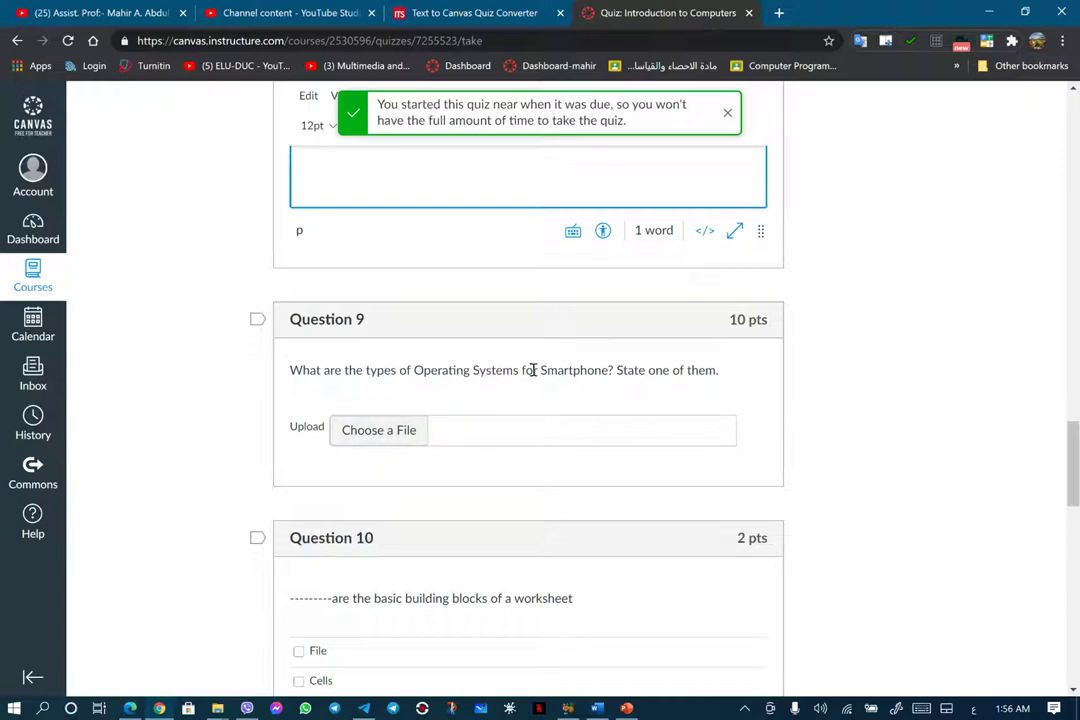
{"action": "left_click", "coordinate": [379, 431]}
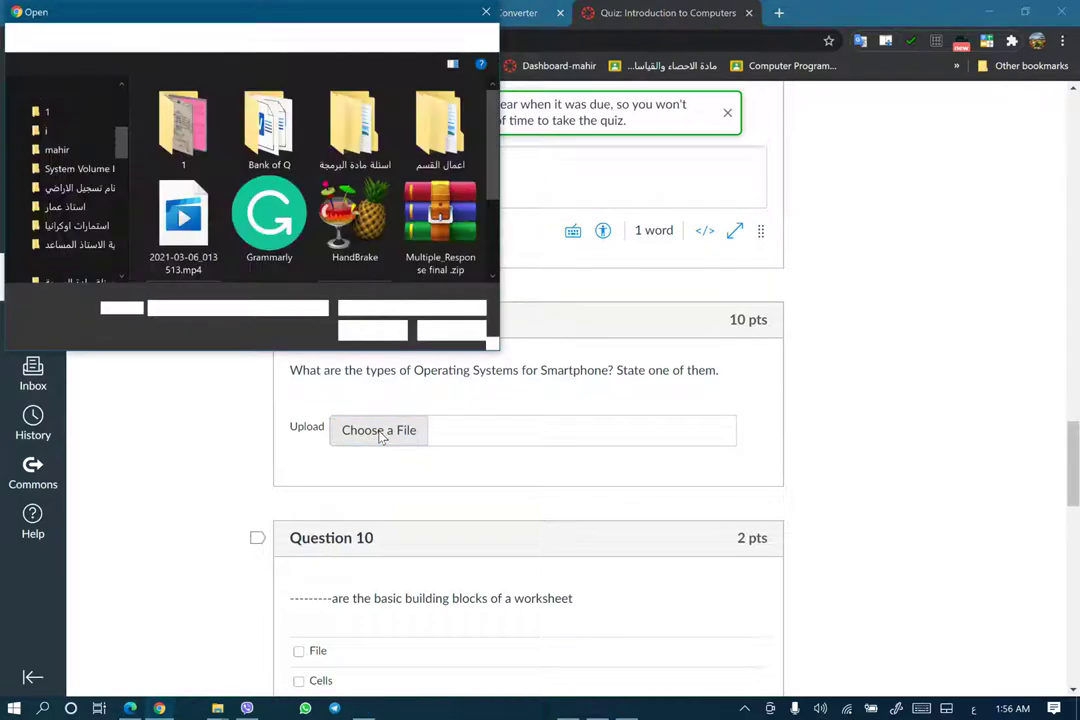
{"action": "left_click_drag", "start_coordinate": [489, 193], "coordinate": [491, 268]}
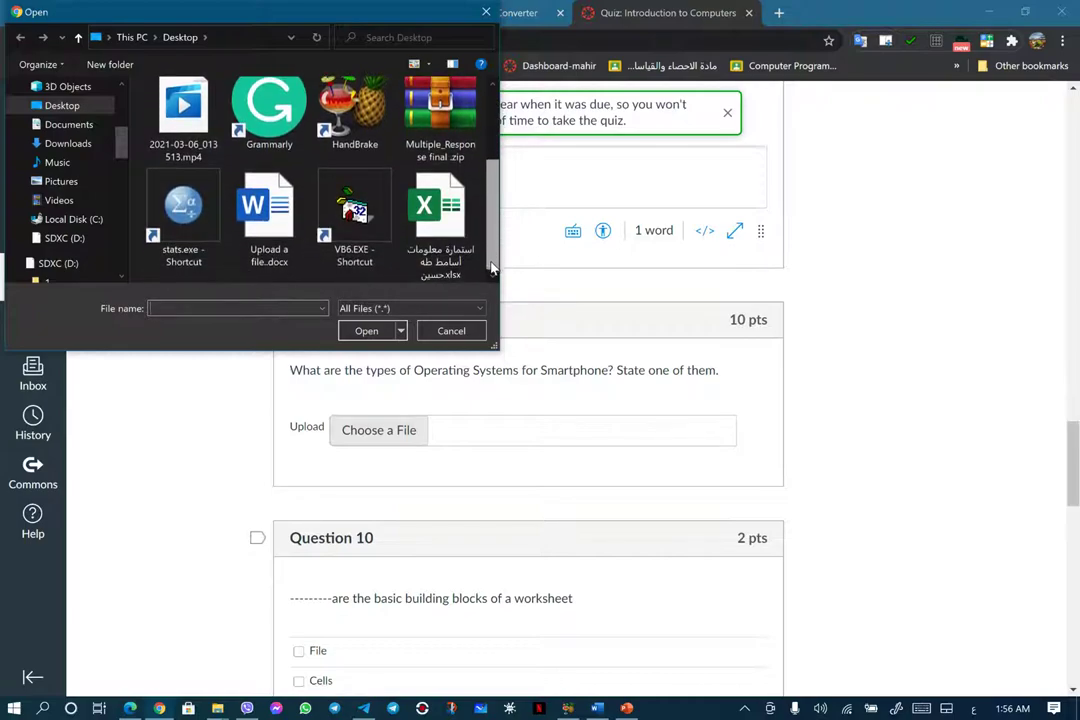
{"action": "left_click", "coordinate": [415, 225]}
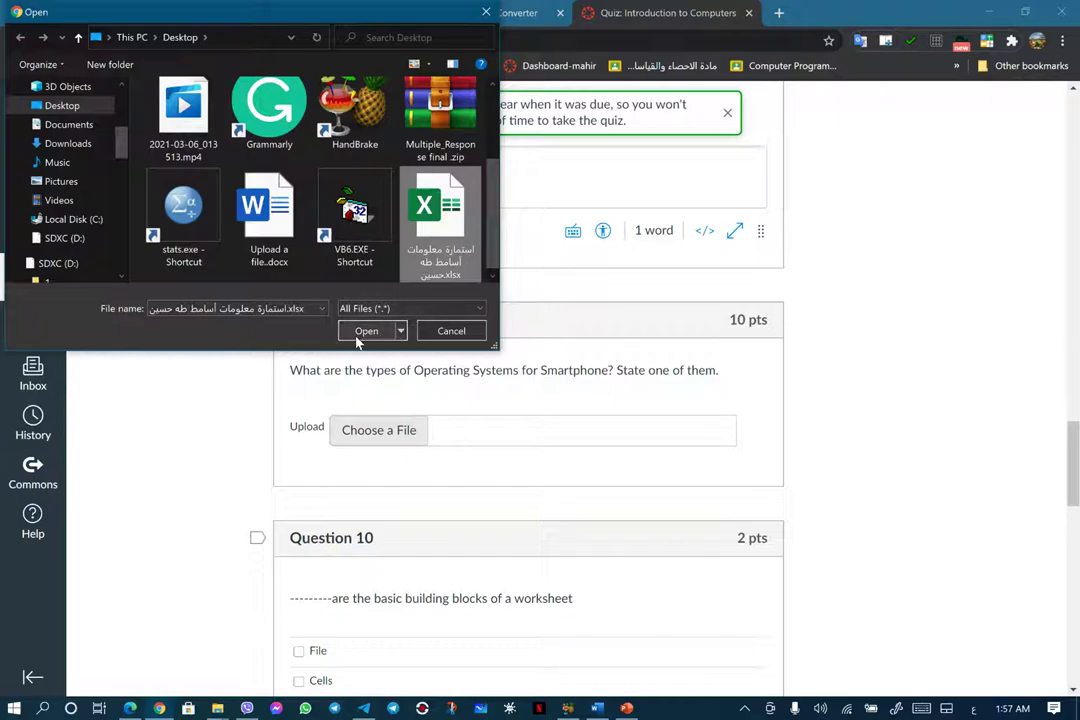
{"action": "left_click", "coordinate": [452, 332]}
Try the options of question 10 on the building blocks of a worksheet and leave only Text selected
{"action": "scroll", "coordinate": [506, 375], "scroll_direction": "down", "scroll_amount": 5}
{"action": "scroll", "coordinate": [484, 335], "scroll_direction": "up", "scroll_amount": 3}
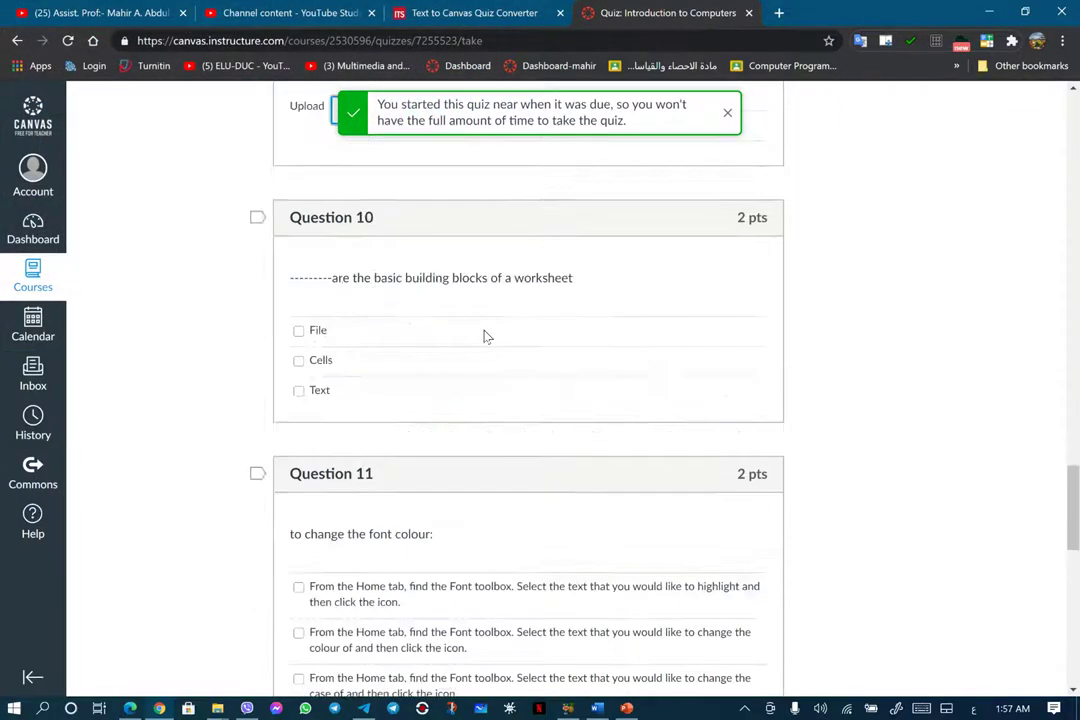
{"action": "left_click", "coordinate": [298, 388]}
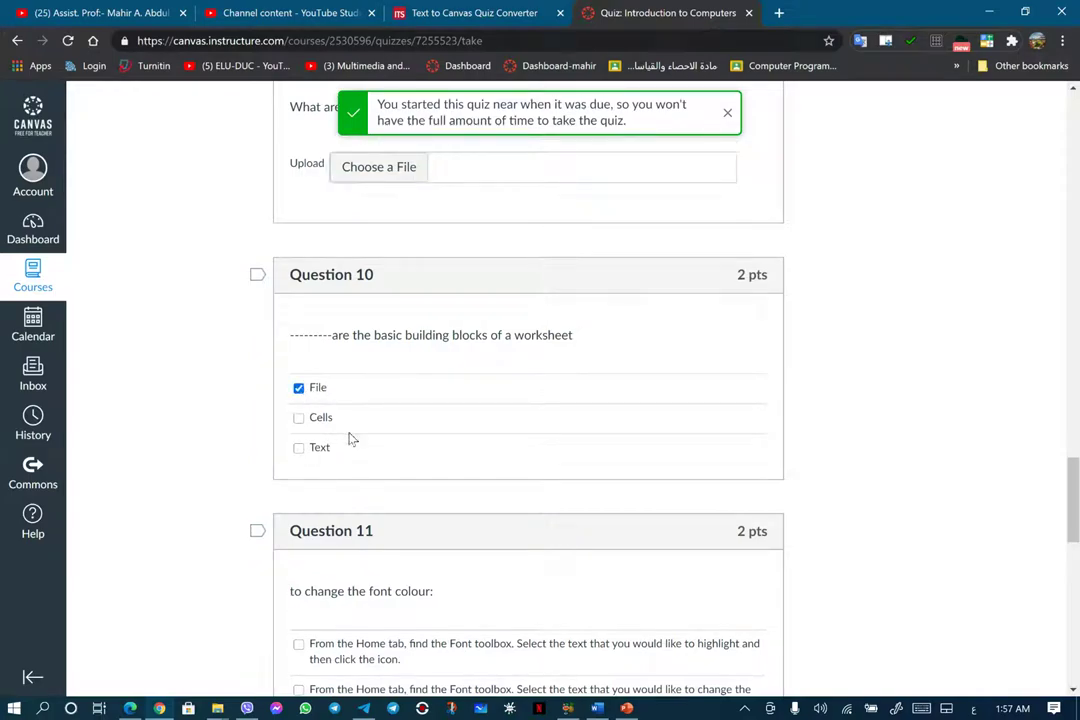
{"action": "scroll", "coordinate": [350, 435], "scroll_direction": "down", "scroll_amount": 3}
{"action": "scroll", "coordinate": [350, 433], "scroll_direction": "up", "scroll_amount": 5}
{"action": "scroll", "coordinate": [335, 450], "scroll_direction": "down", "scroll_amount": 3}
{"action": "left_click", "coordinate": [298, 418]}
{"action": "left_click", "coordinate": [299, 448]}
{"action": "left_click", "coordinate": [299, 421]}
{"action": "left_click", "coordinate": [298, 388]}
Answer question 11 on changing the font colour with the option about selecting the text to highlight
{"action": "scroll", "coordinate": [345, 415], "scroll_direction": "down", "scroll_amount": 3}
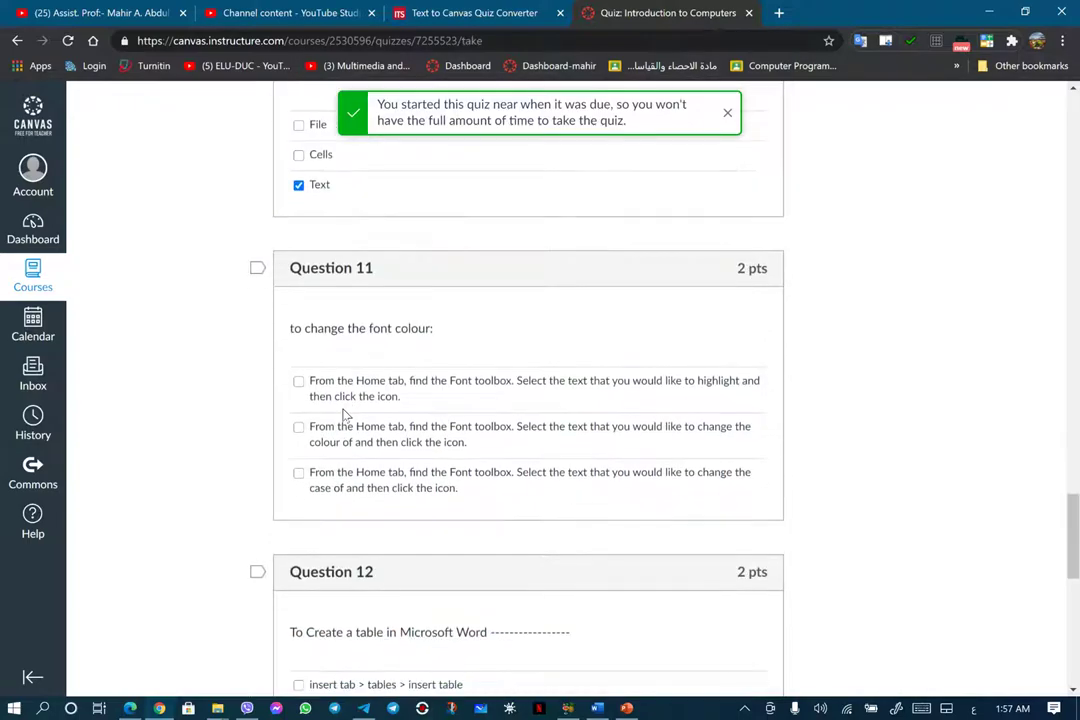
{"action": "left_click", "coordinate": [306, 397]}
{"action": "scroll", "coordinate": [313, 400], "scroll_direction": "down", "scroll_amount": 5}
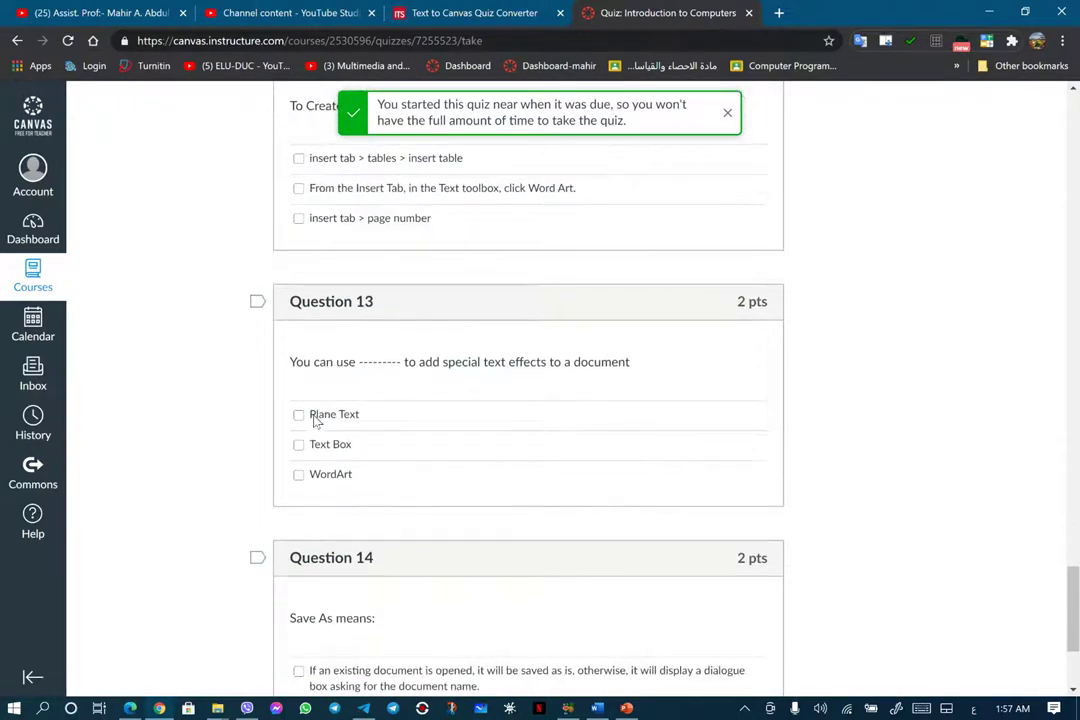
Answer question 13 on special text effects with only Plane Text selected
{"action": "left_click", "coordinate": [299, 417]}
{"action": "left_click", "coordinate": [299, 445]}
{"action": "left_click", "coordinate": [299, 445]}
Answer question 14 on Save As with the option about saving an existing document as is, and submit the quiz despite unanswered questions
{"action": "scroll", "coordinate": [340, 455], "scroll_direction": "down", "scroll_amount": 2}
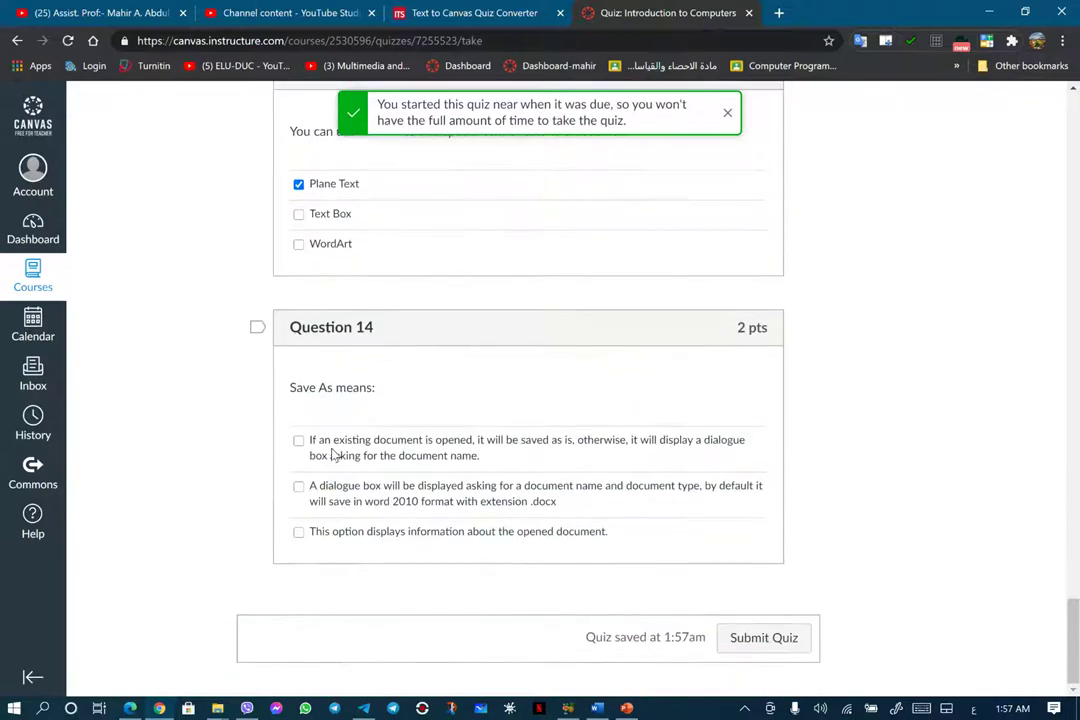
{"action": "left_click", "coordinate": [298, 441]}
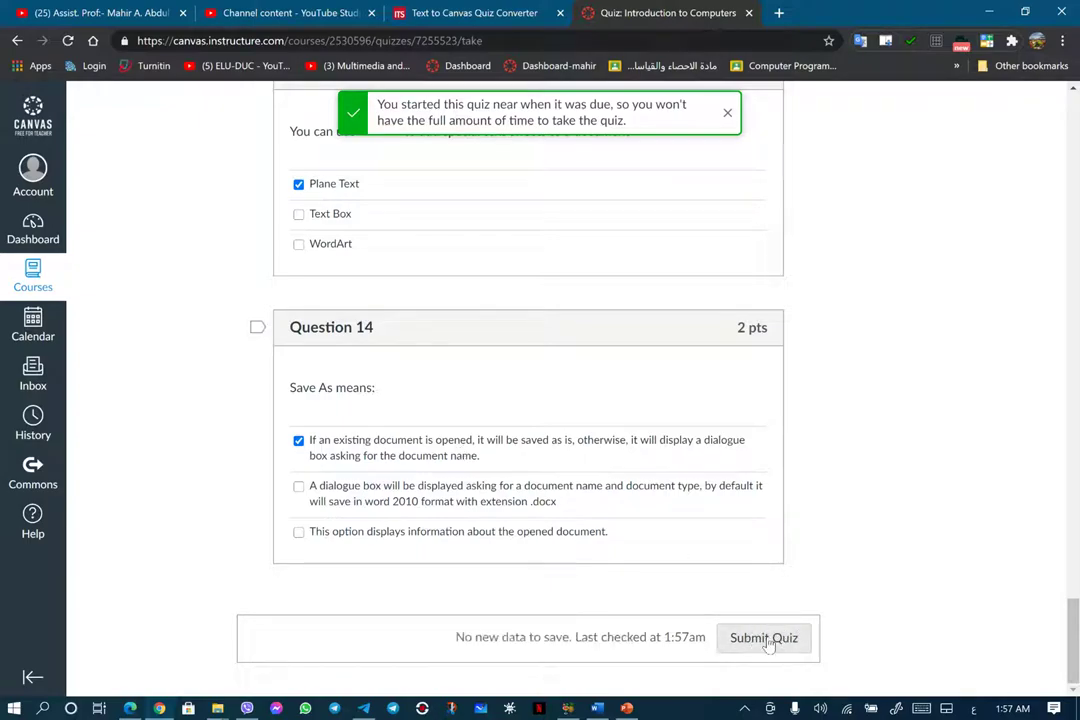
{"action": "left_click", "coordinate": [766, 640]}
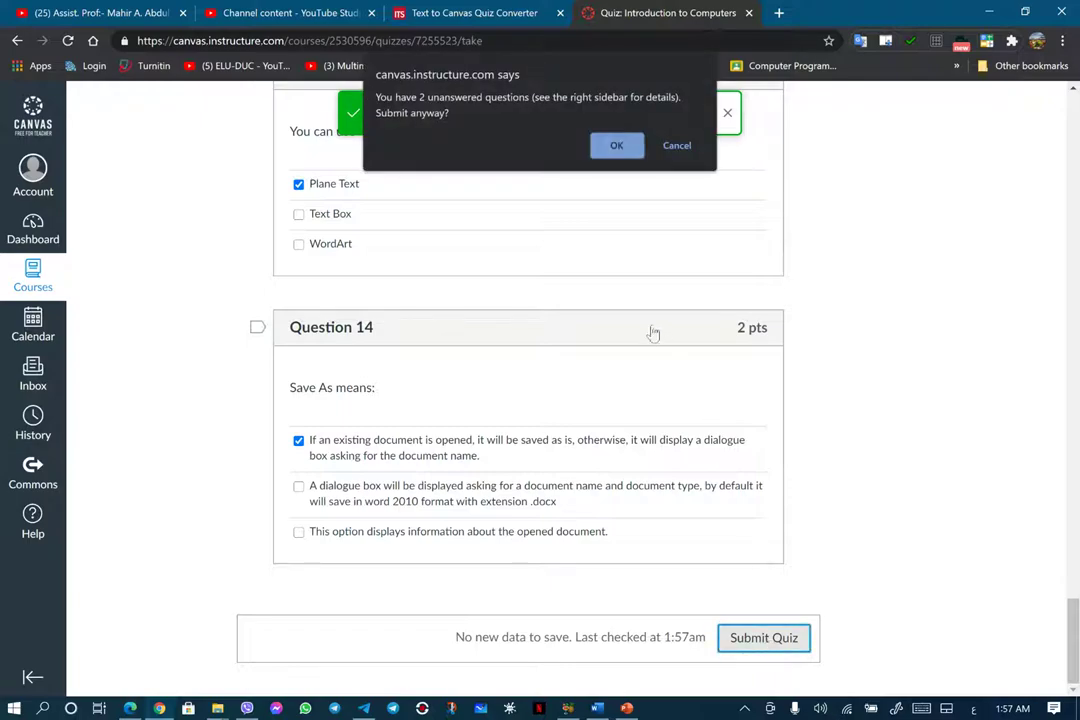
{"action": "left_click", "coordinate": [614, 148]}
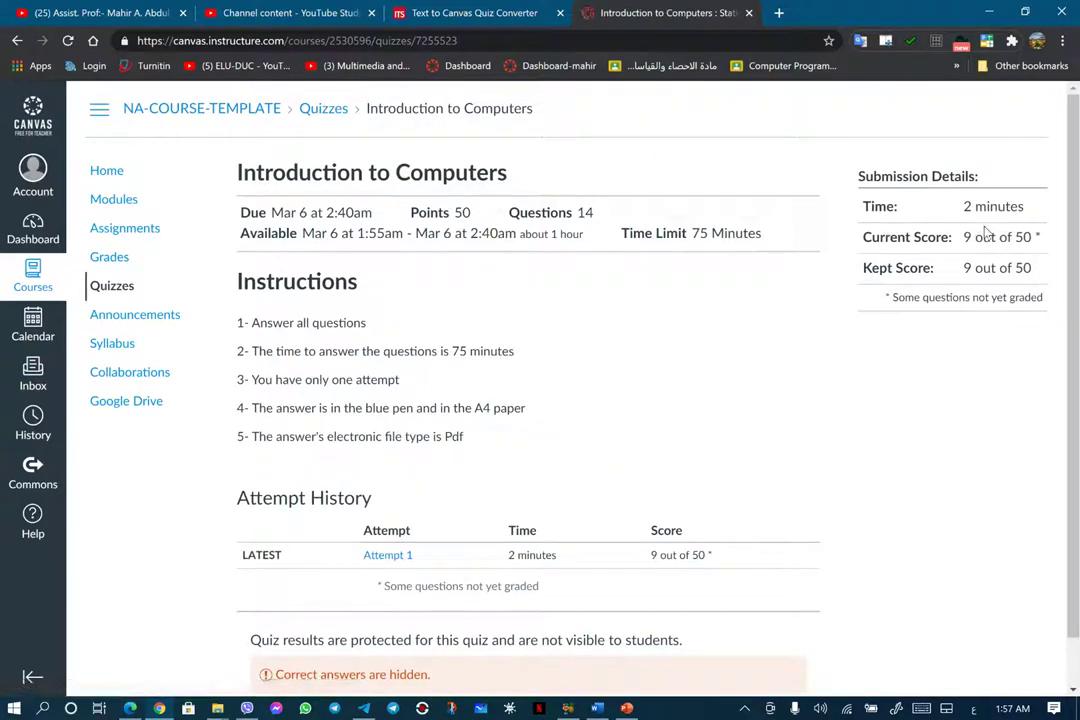
Review the submitted attempt's results page, examining the time taken, current score and kept score in the submission details
{"action": "scroll", "coordinate": [848, 305], "scroll_direction": "down", "scroll_amount": 2}
{"action": "scroll", "coordinate": [848, 305], "scroll_direction": "up", "scroll_amount": 2}
{"action": "left_click_drag", "start_coordinate": [965, 238], "coordinate": [975, 237]}
{"action": "double_click", "coordinate": [967, 268]}
{"action": "double_click", "coordinate": [967, 206]}
Switch to the teacher's quiz list in Microsoft Edge and return to the student's results page in Chrome
{"action": "left_click", "coordinate": [130, 708]}
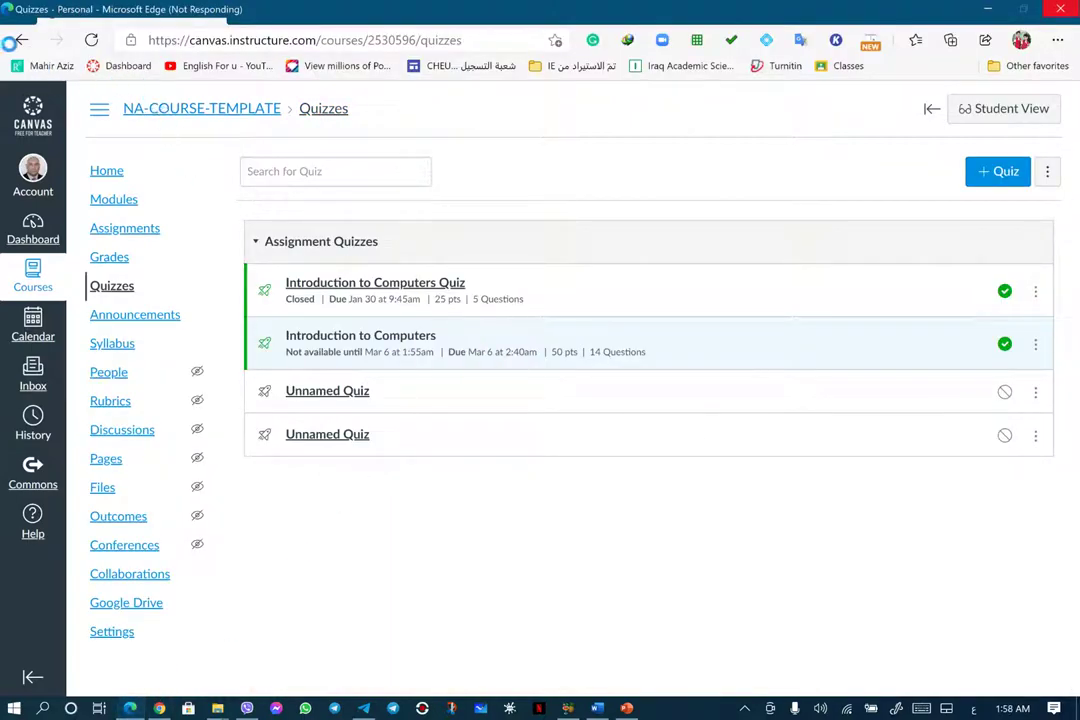
{"action": "left_click", "coordinate": [988, 12]}
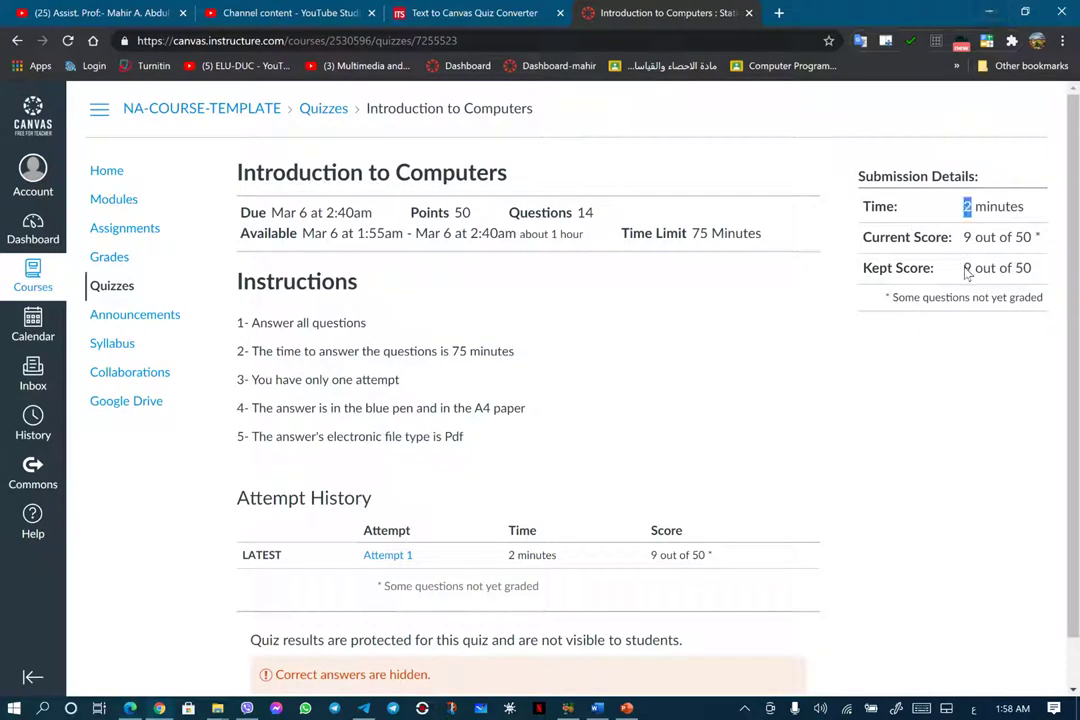